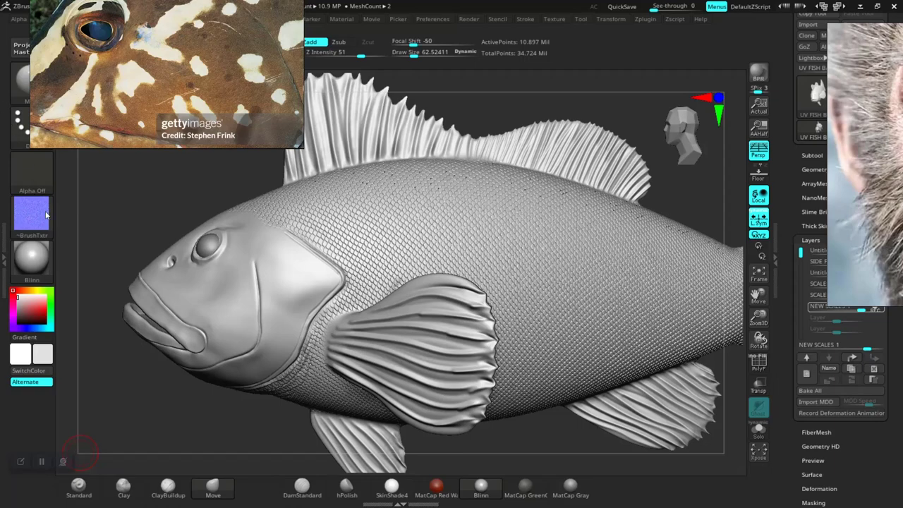
- View the fish model from the side and move the beard reference image clear of the tool palettes
ctrl+right_drag(167, 416, 240, 409)
drag(239, 408, 713, 321)
drag(550, 437, 673, 304)
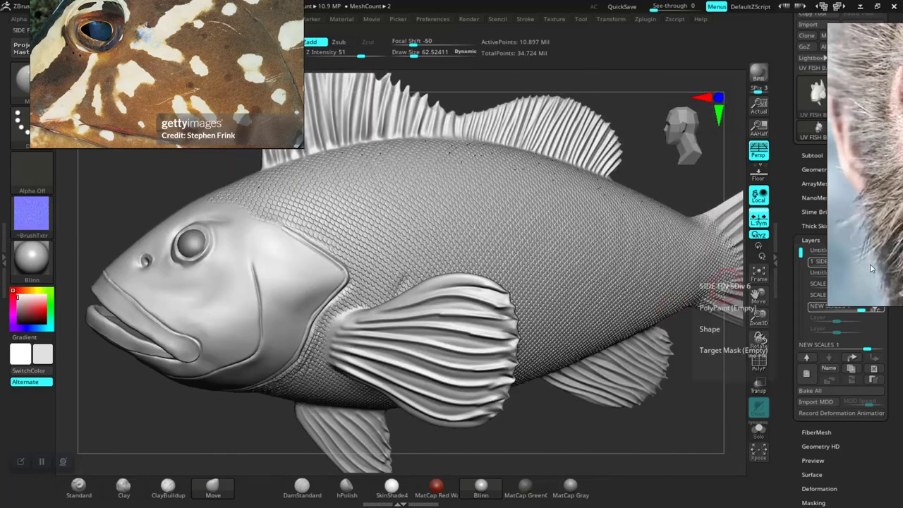
drag(870, 267, 602, 113)
drag(673, 109, 674, 29)
- Review the fish's surface noise settings in NoiseMaker and leave them without applying changes
drag(789, 340, 796, 258)
click(812, 388)
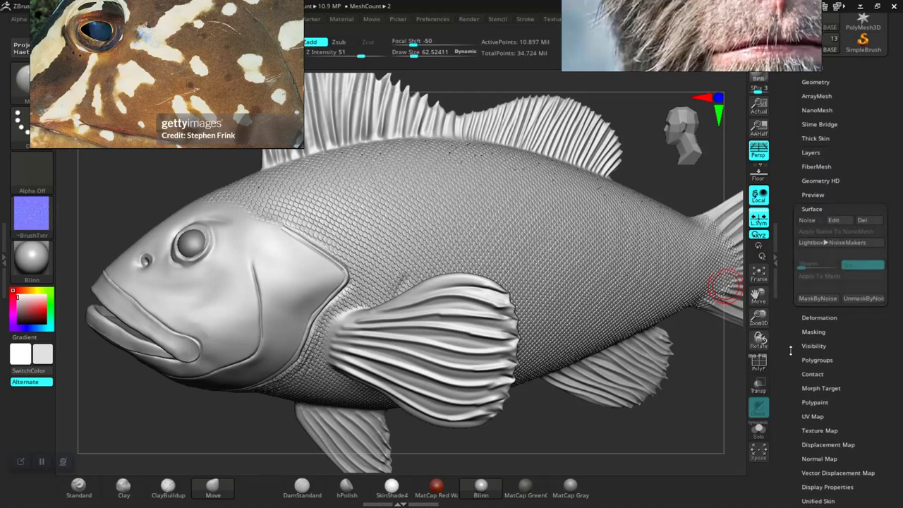
scroll(836, 243, up, 1)
click(837, 235)
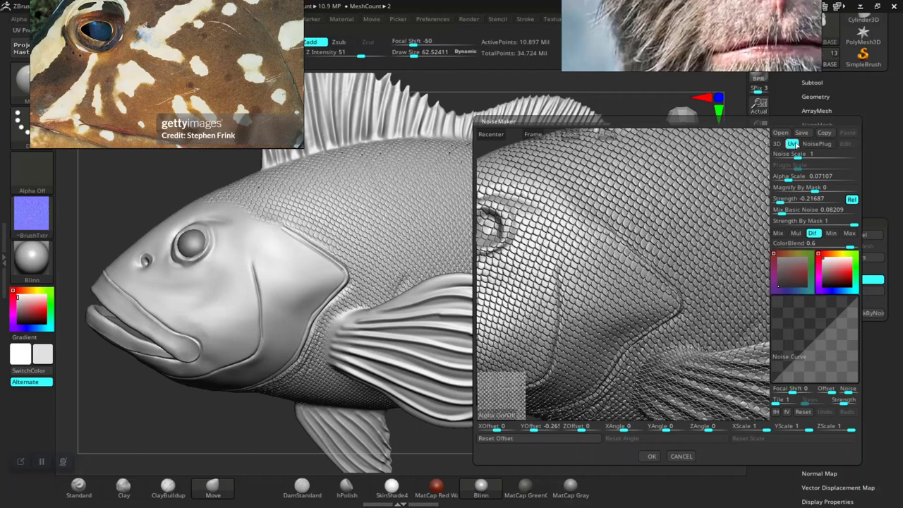
click(679, 456)
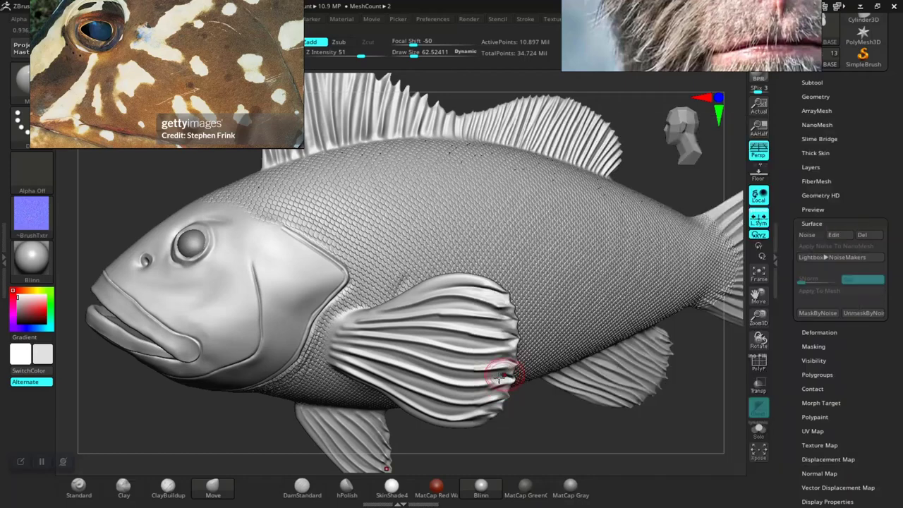
- Compare the SCALES and NEW SCALES layers by switching their visibility, leaving NEW SCALES shown and SCALES hidden
click(811, 166)
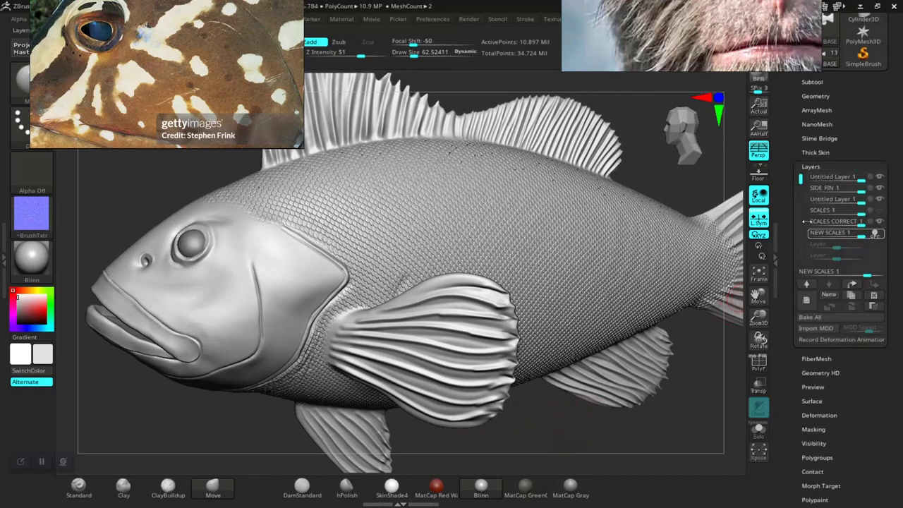
click(879, 234)
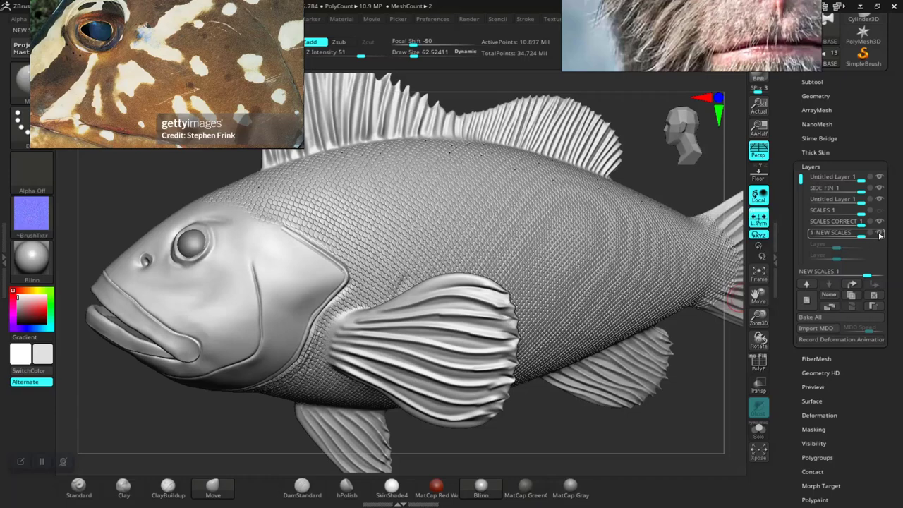
click(879, 233)
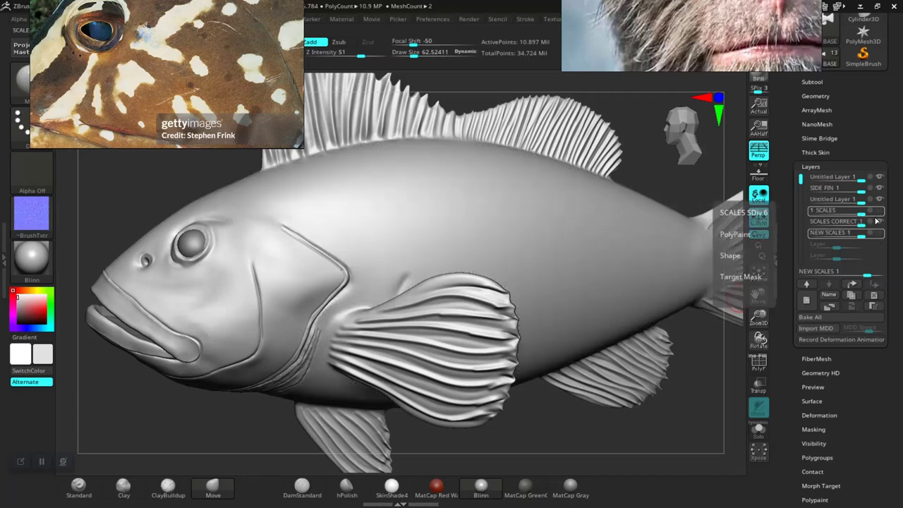
click(878, 222)
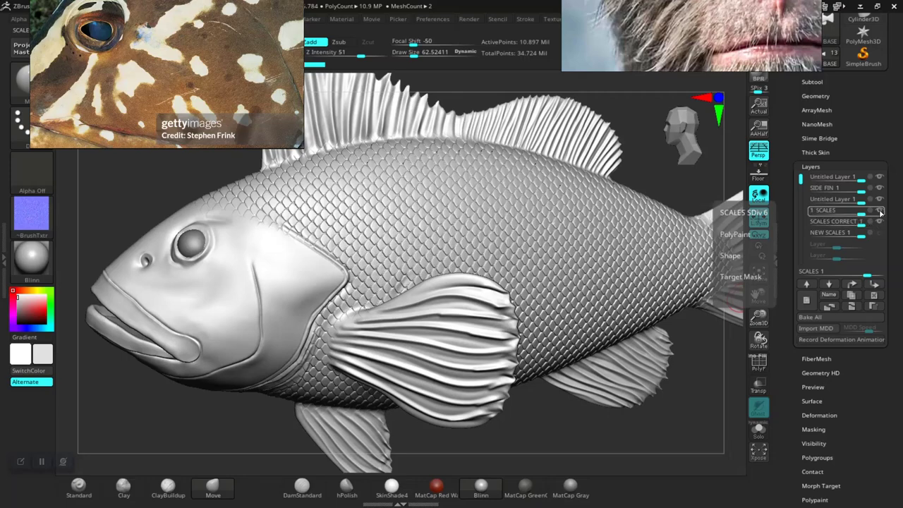
click(879, 234)
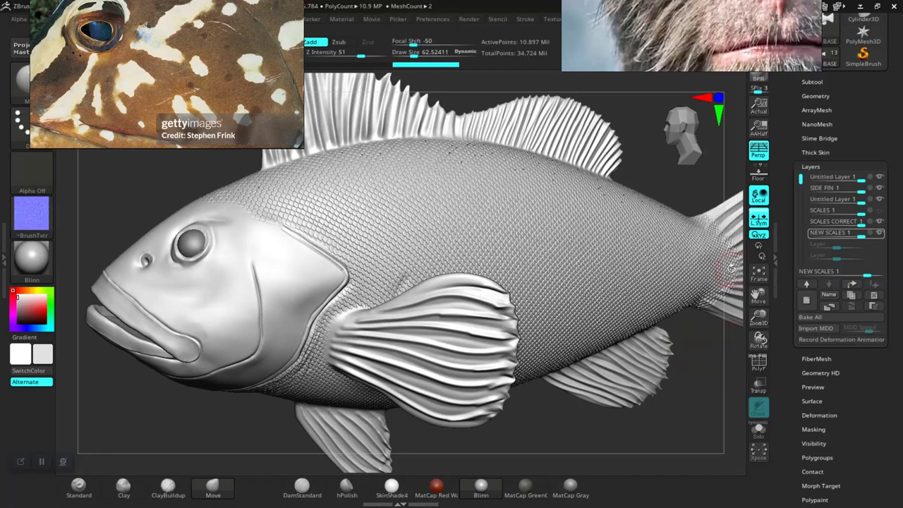
drag(572, 423, 558, 388)
drag(793, 173, 808, 212)
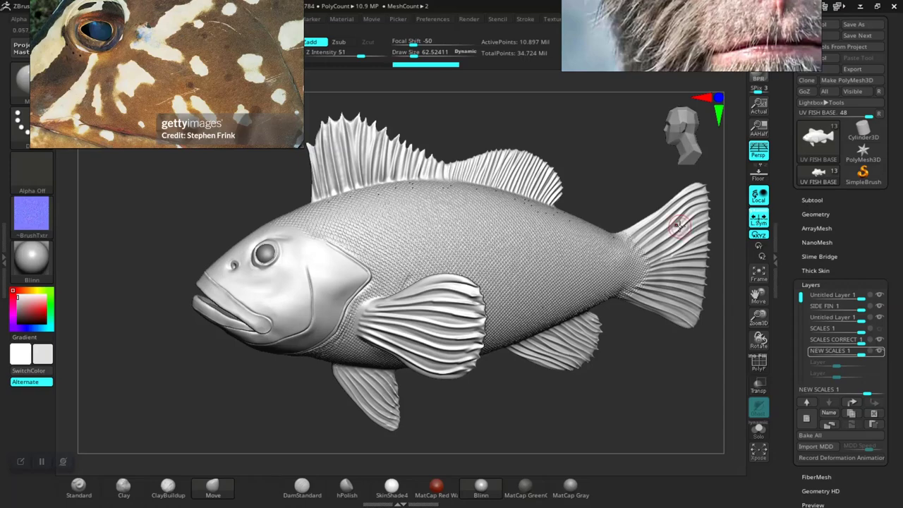
- Make the fish's eyeballs the active subtool and display their polyframe
scroll(839, 318, down, 5)
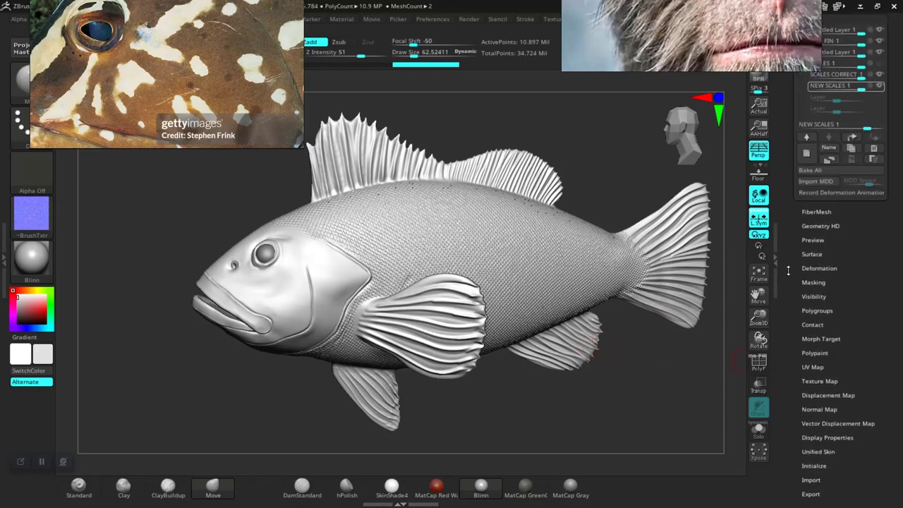
drag(614, 393, 621, 409)
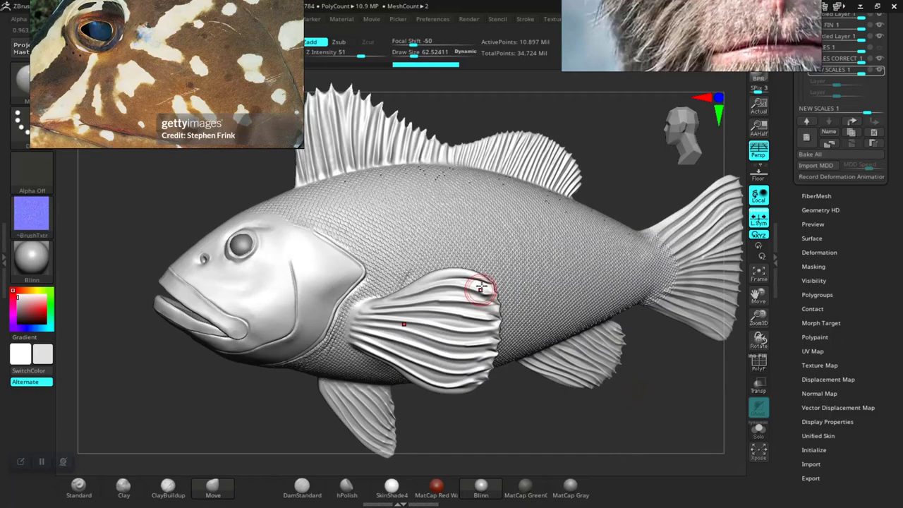
click(241, 244)
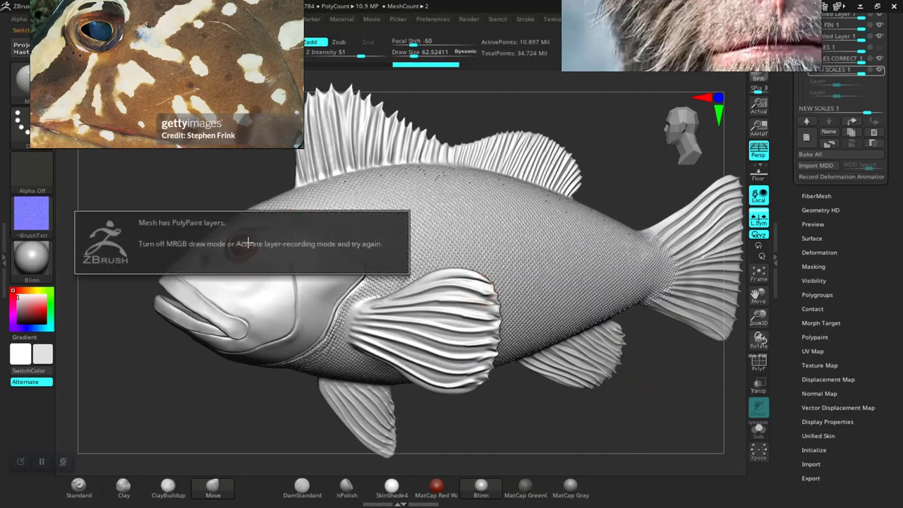
click(205, 389)
key(shift+f)
key(shift+f)
key(shift+f)
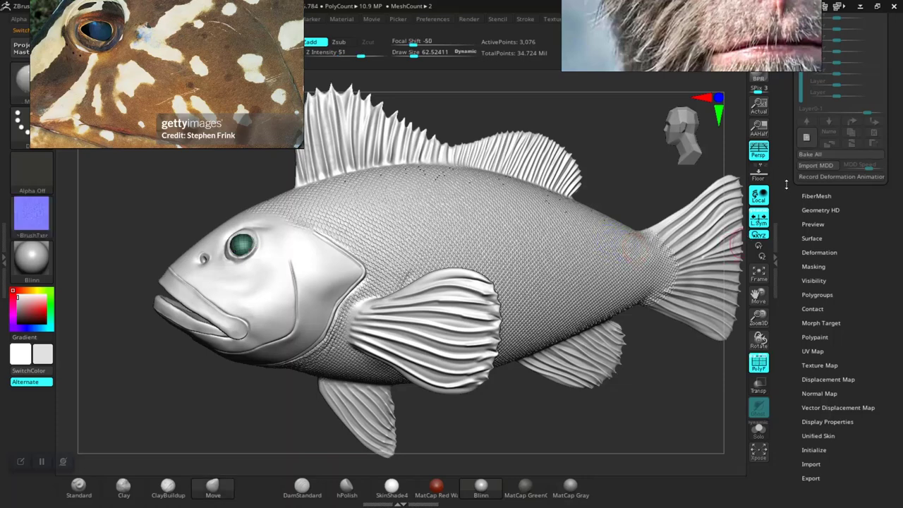
- Delete the eyeballs' lower subdivision levels and isolate the pair in Solo mode, viewed from the front
drag(794, 195, 802, 227)
scroll(815, 260, up, 6)
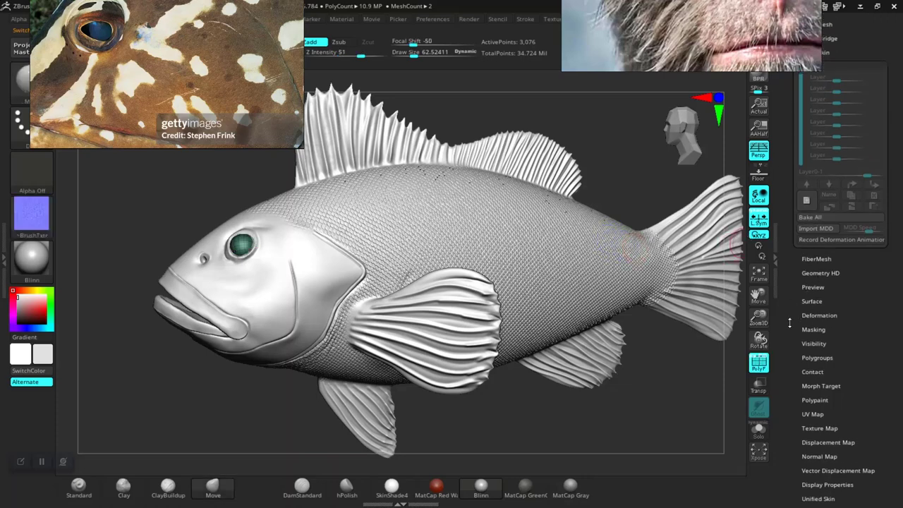
click(813, 191)
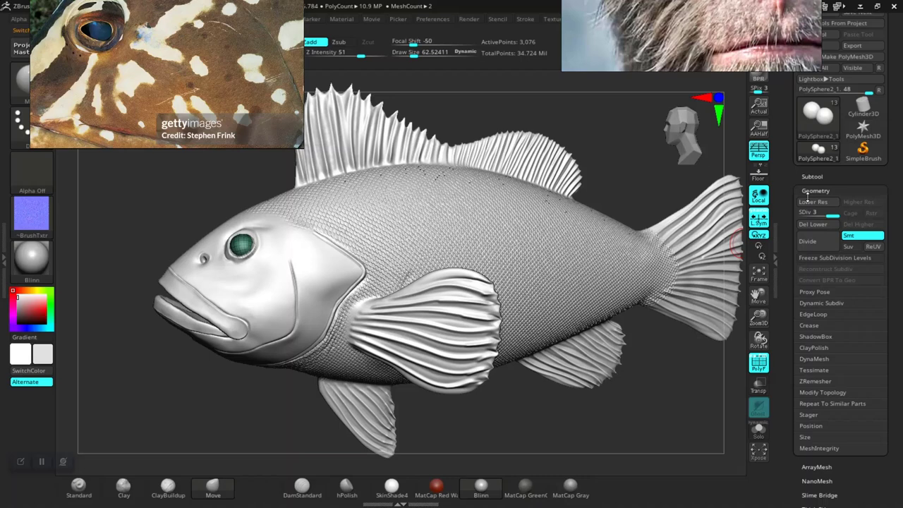
click(800, 225)
click(758, 428)
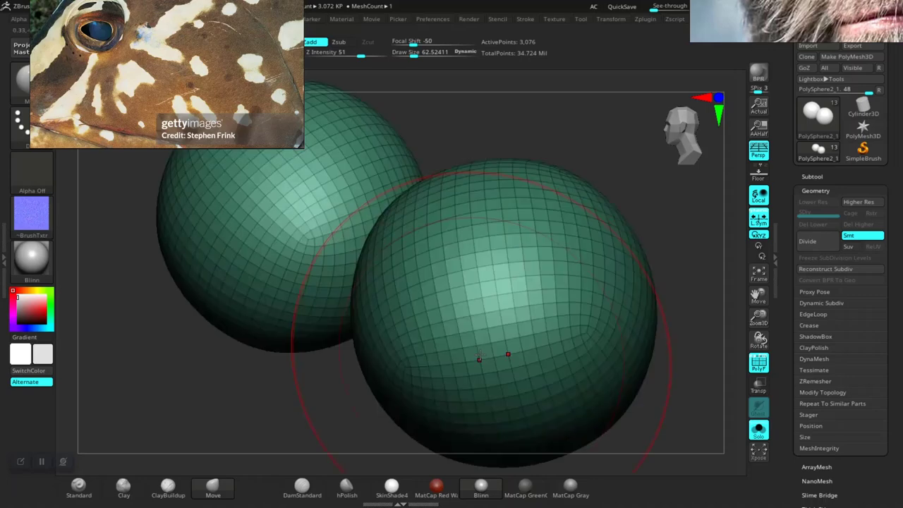
key(f)
alt+drag(307, 400, 399, 259)
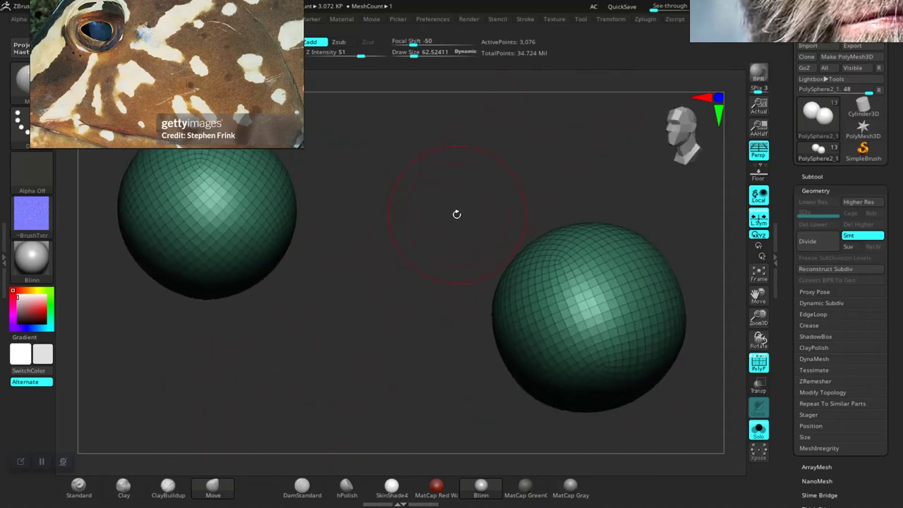
drag(456, 214, 545, 248)
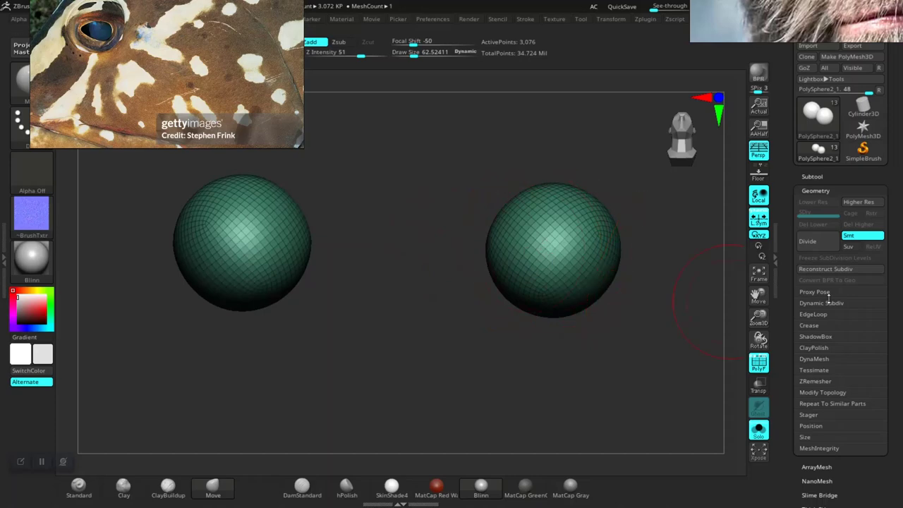
- Give each eyeball its own polygroup with Auto Groups, and try Groups By Normals
drag(788, 371, 802, 267)
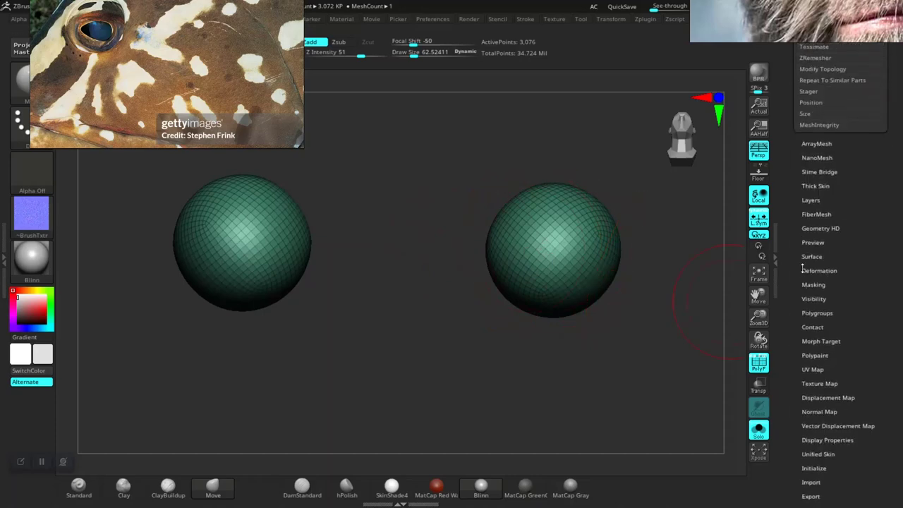
click(818, 314)
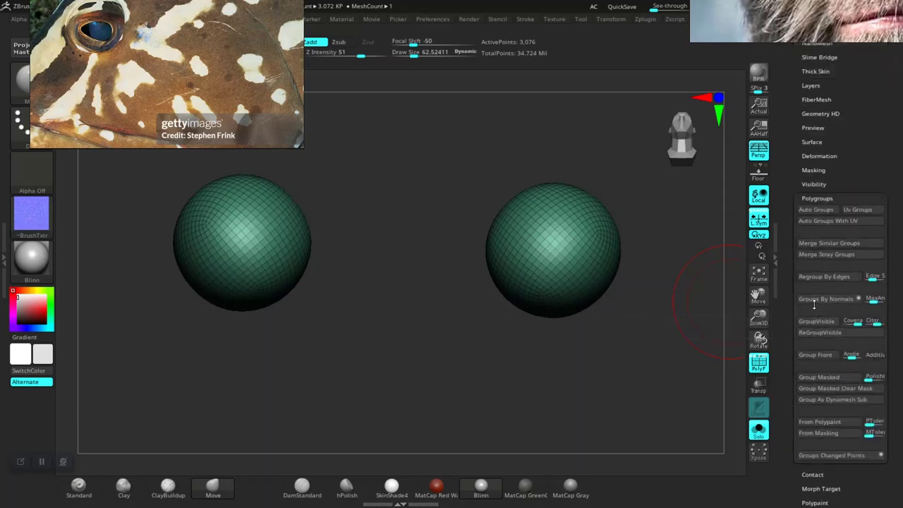
click(816, 210)
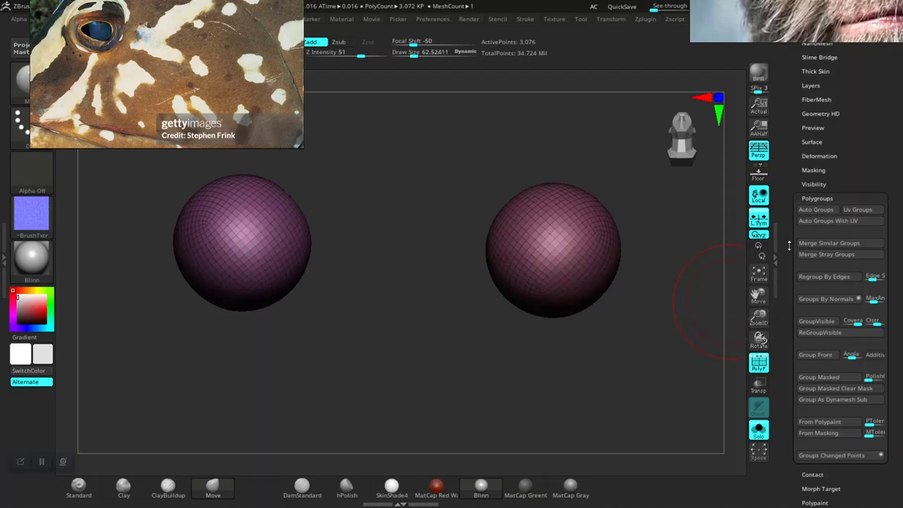
click(827, 299)
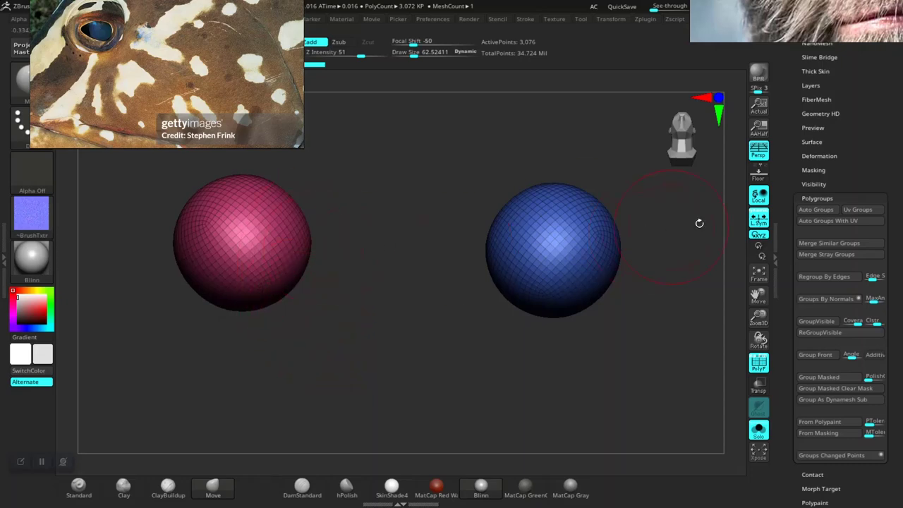
- Turn off local symmetry for the eyeballs and hide their polyframe
click(759, 219)
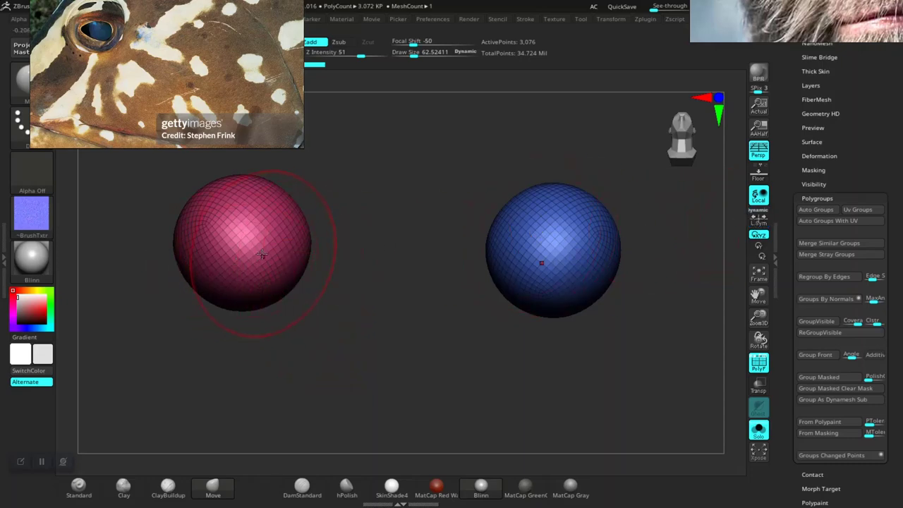
mouse_move(320, 333)
ctrl+right_down()
mouse_move(322, 315)
mouse_move(331, 348)
ctrl+right_up()
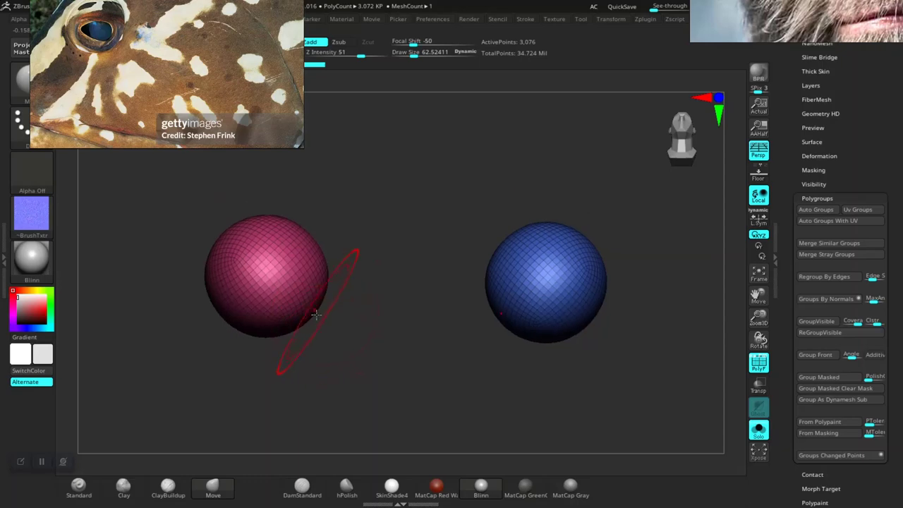
key(shift+f)
- Mask the lower inner part of both eyeballs with the MaskLasso brush
mouse_move(202, 389)
ctrl+mouse_down()
mouse_move(293, 403)
mouse_move(370, 341)
mouse_move(363, 343)
ctrl+mouse_up()
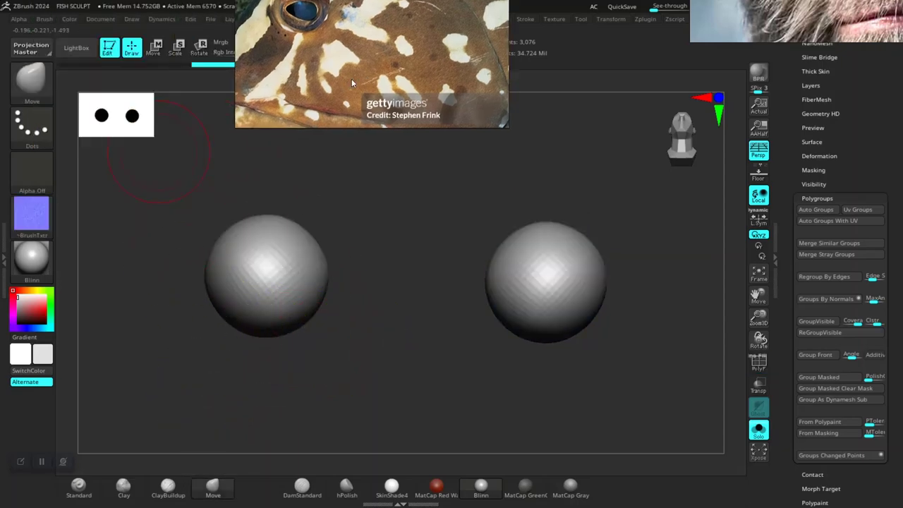
ctrl+click(46, 85)
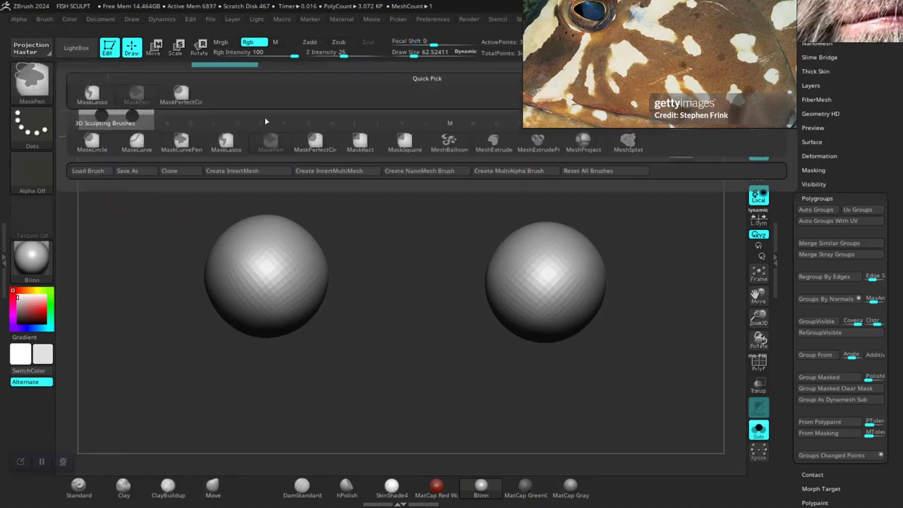
ctrl+click(232, 148)
mouse_move(244, 392)
ctrl+mouse_down()
mouse_move(325, 404)
mouse_move(383, 283)
mouse_move(362, 256)
mouse_move(251, 332)
ctrl+mouse_up()
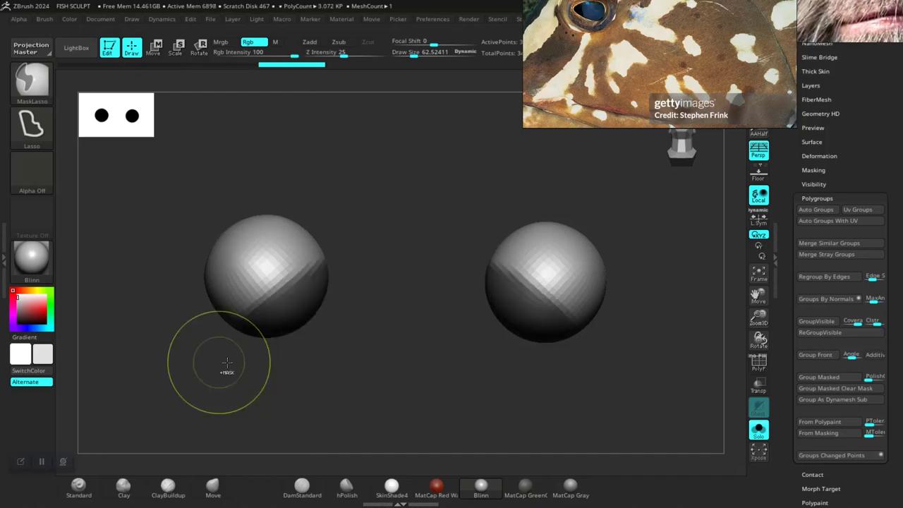
- Check the eyeballs' placement in the fish's head and convert the masked part of both eyeballs into a new polygroup
click(759, 429)
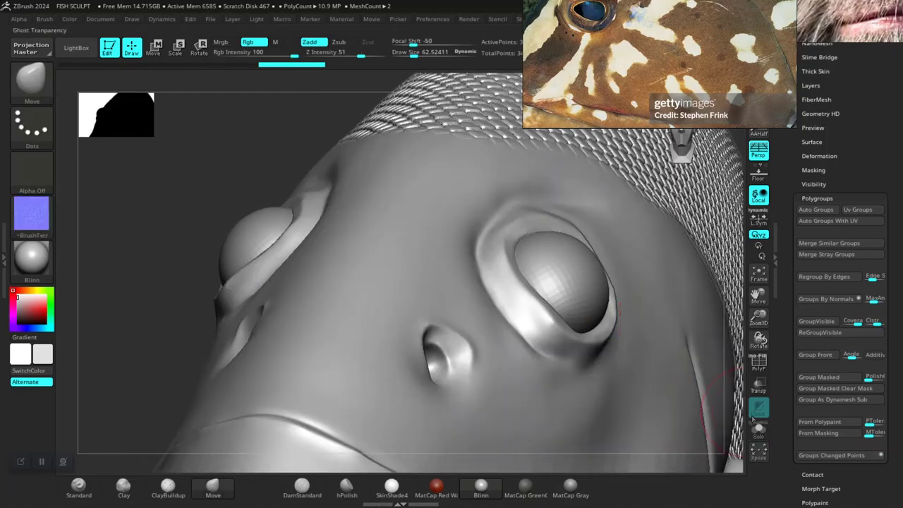
click(759, 429)
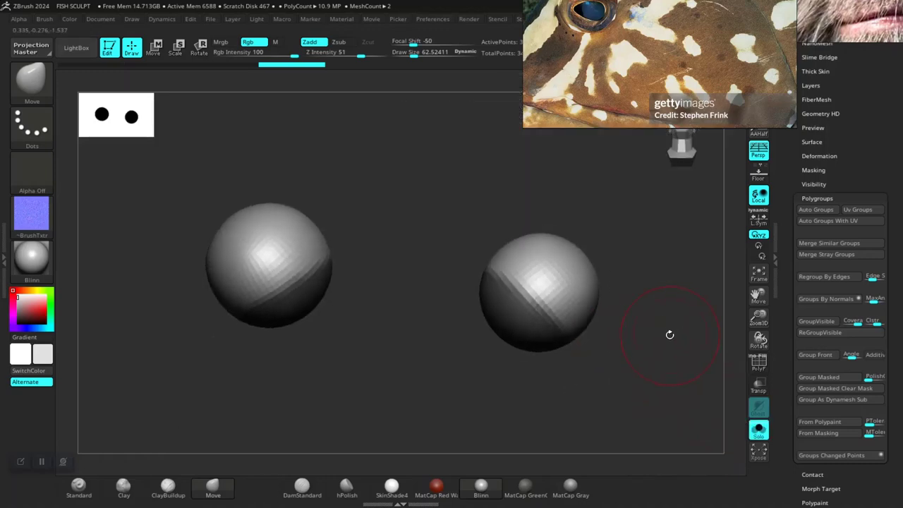
key(shift+f)
ctrl+drag(669, 347, 630, 336)
mouse_move(649, 369)
mouse_down()
mouse_move(653, 415)
mouse_move(647, 388)
mouse_up()
key(ctrl)
ctrl+right_drag(644, 385, 649, 419)
drag(445, 346, 449, 252)
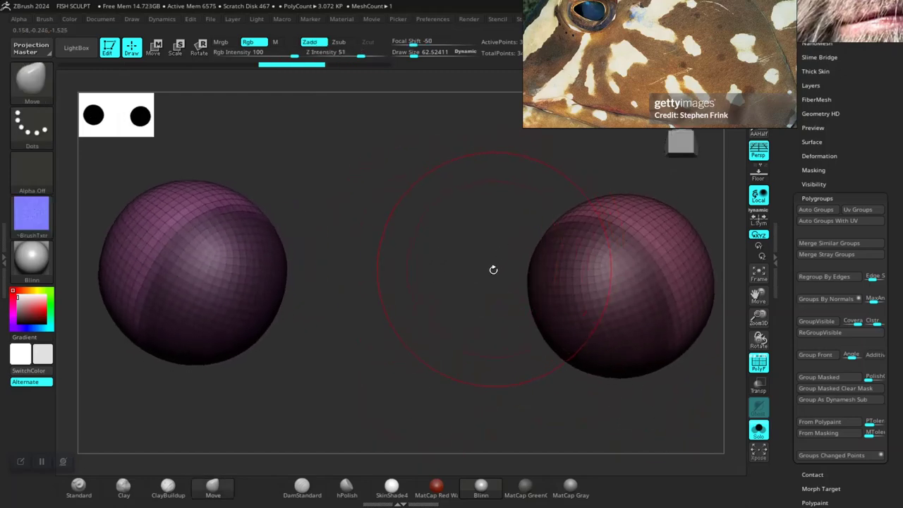
key(ctrl+w)
drag(476, 312, 473, 408)
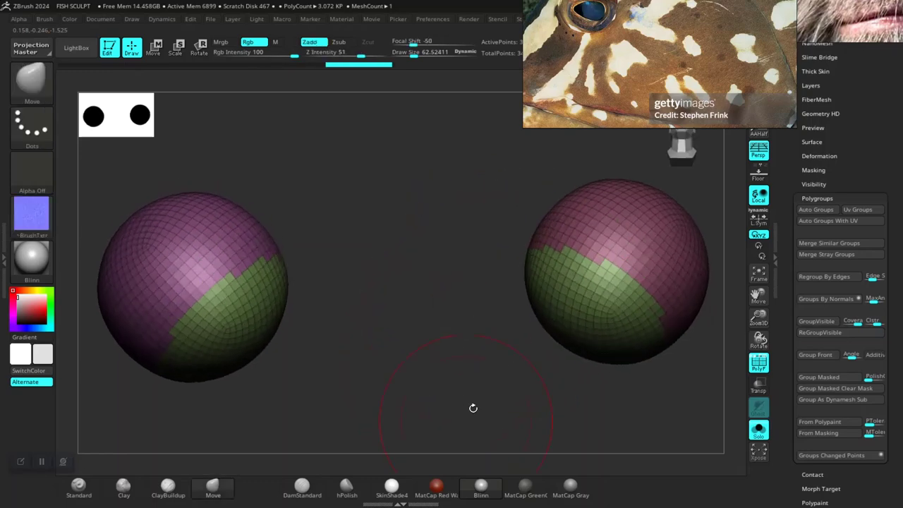
- Unwrap the eyeballs' UVs by polygroups with UV Master
drag(666, 98, 847, 79)
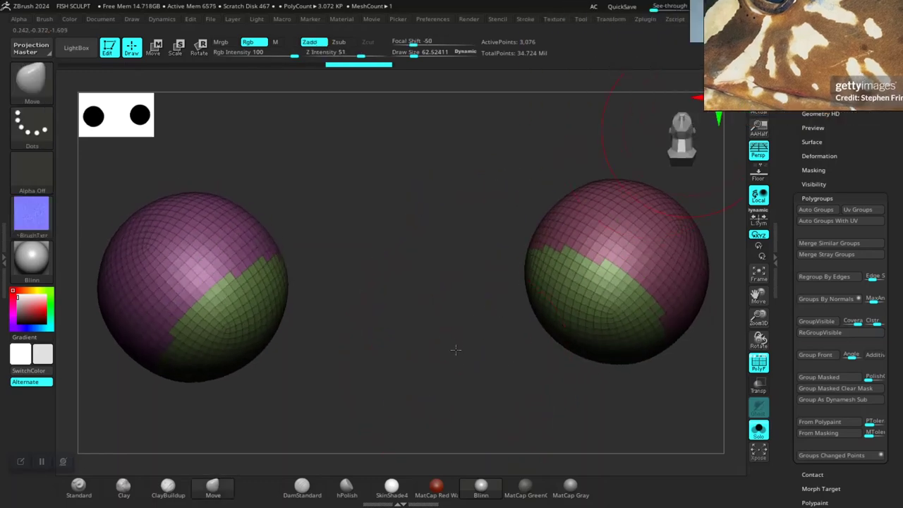
drag(455, 349, 489, 283)
click(647, 20)
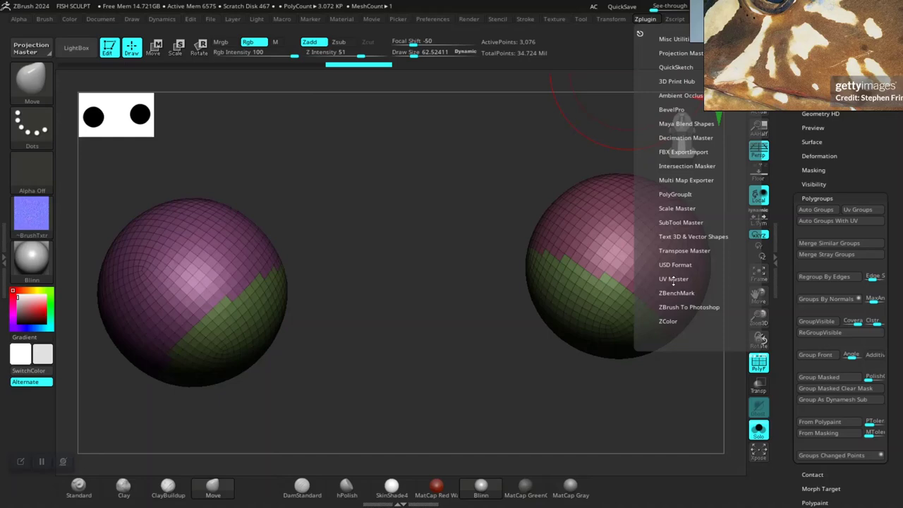
click(673, 279)
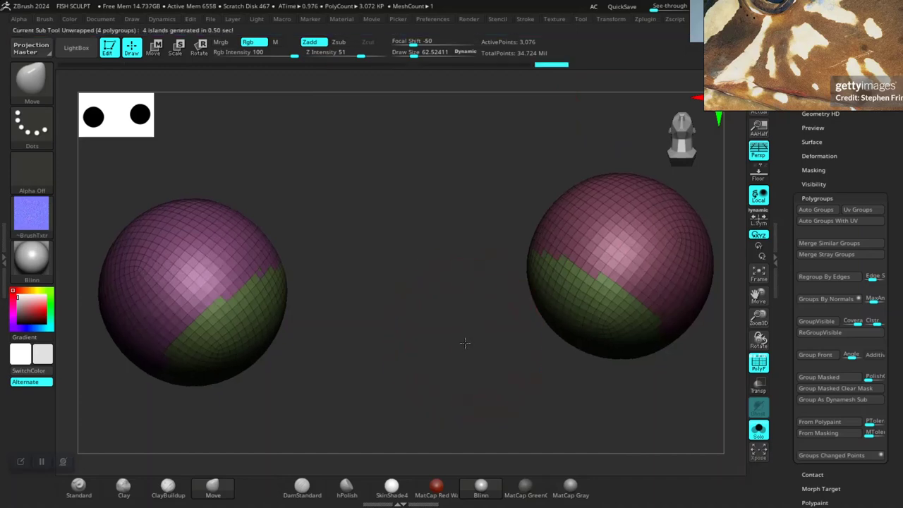
ctrl+right_drag(476, 336, 472, 312)
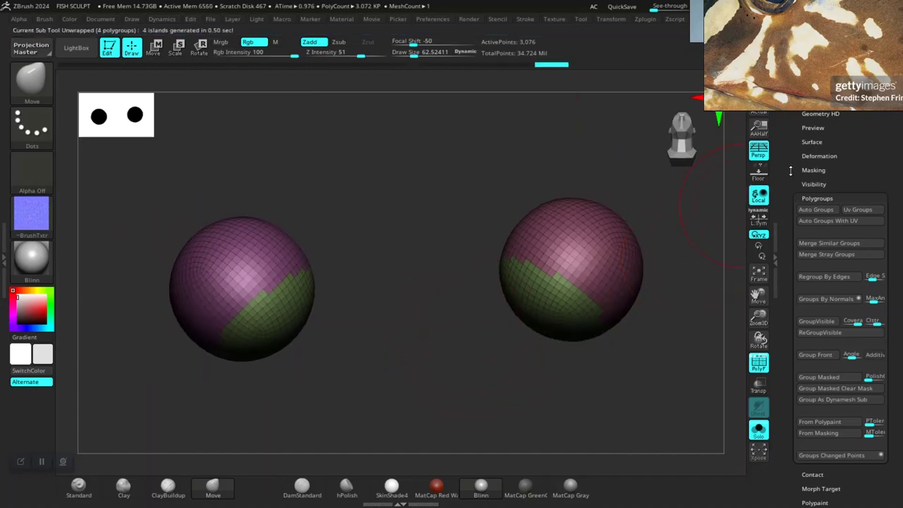
- Rename the eyeballs' subtool to FISH EYE
drag(791, 172, 779, 315)
click(811, 280)
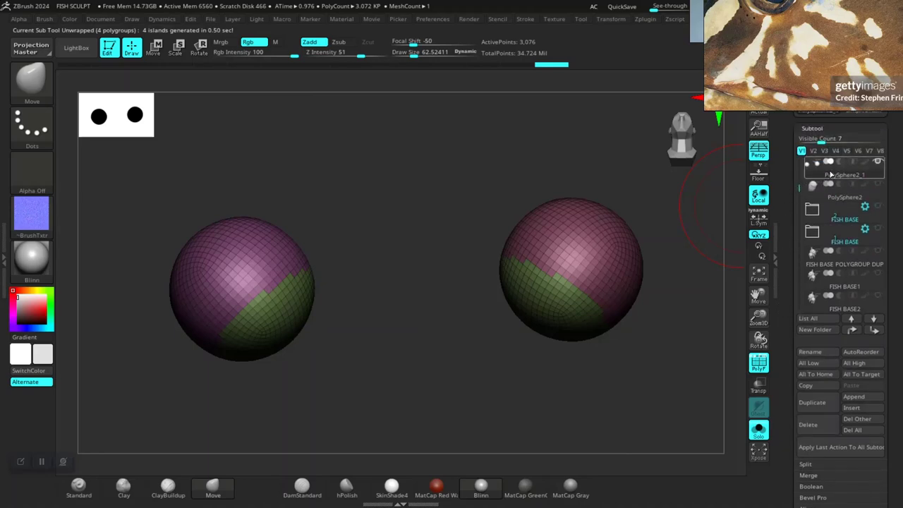
click(808, 351)
text(EYE)
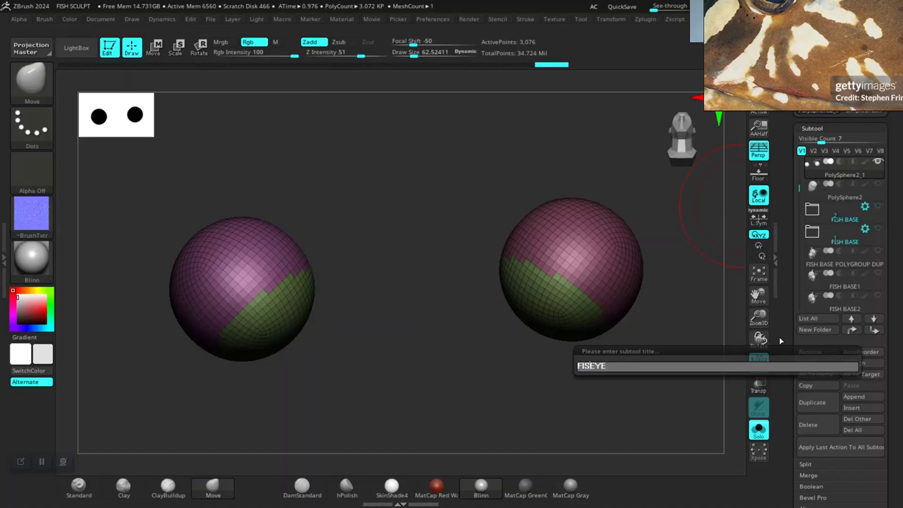
key(Return)
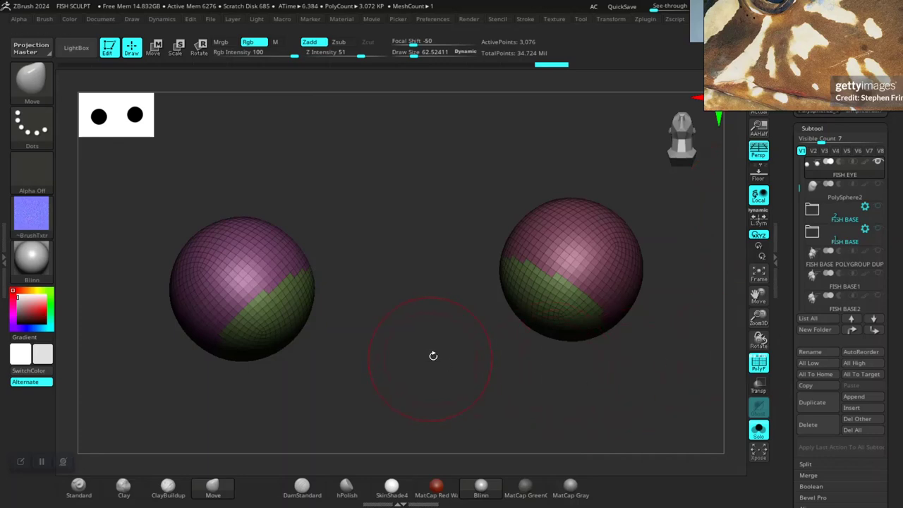
- Leave Solo mode to bring back the whole fish and make the UV FISH BASE subtool active
ctrl+right_drag(433, 355, 417, 323)
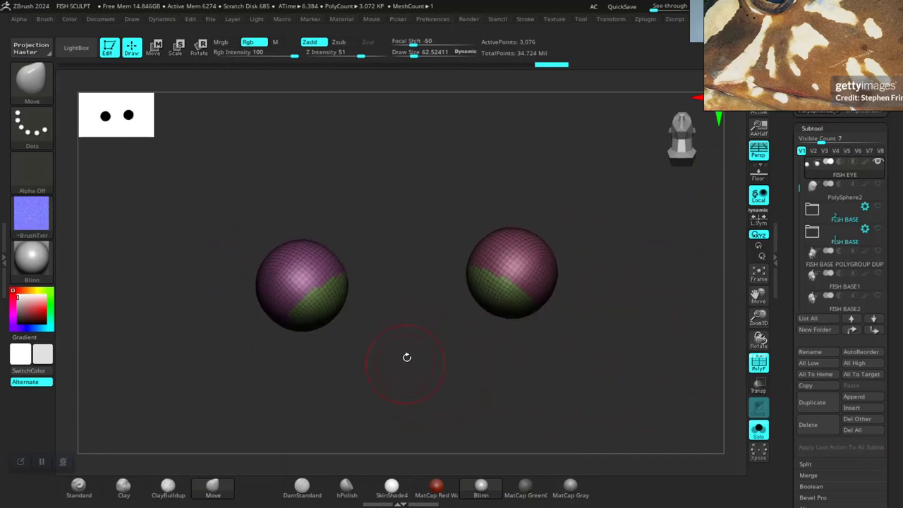
mouse_move(395, 346)
right_down()
mouse_move(402, 369)
mouse_move(409, 304)
mouse_move(403, 346)
right_up()
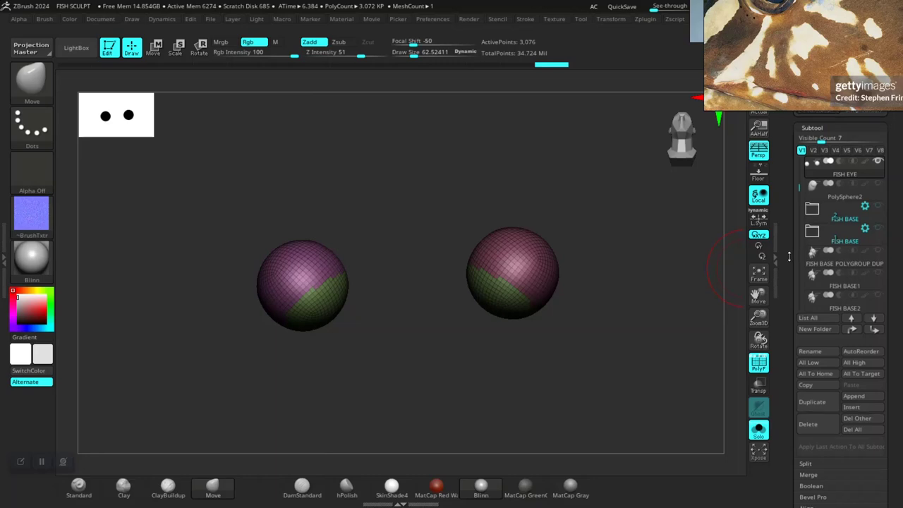
scroll(791, 250, up, 1)
click(758, 429)
drag(564, 295, 452, 322)
alt+click(525, 312)
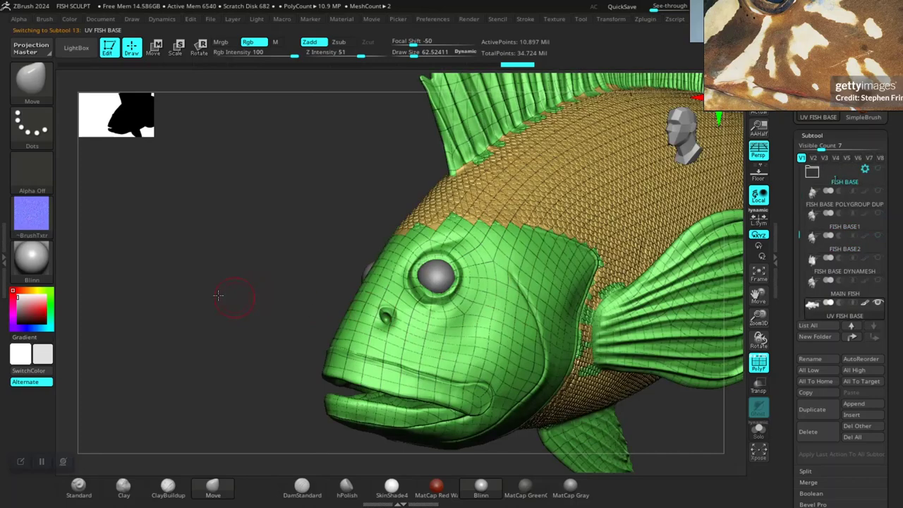
- Examine the fish's head, fins and scaled body from several angles
drag(233, 299, 226, 311)
drag(633, 417, 640, 422)
scroll(791, 389, down, 5)
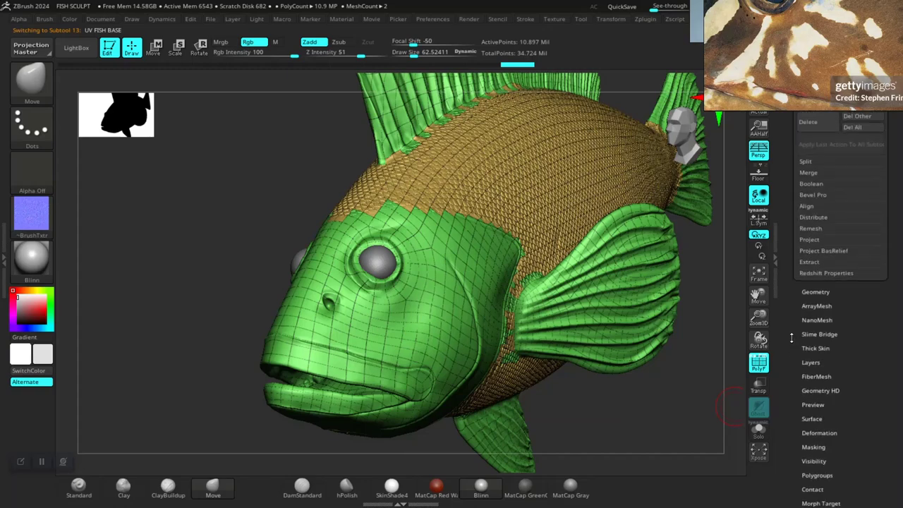
drag(642, 420, 699, 395)
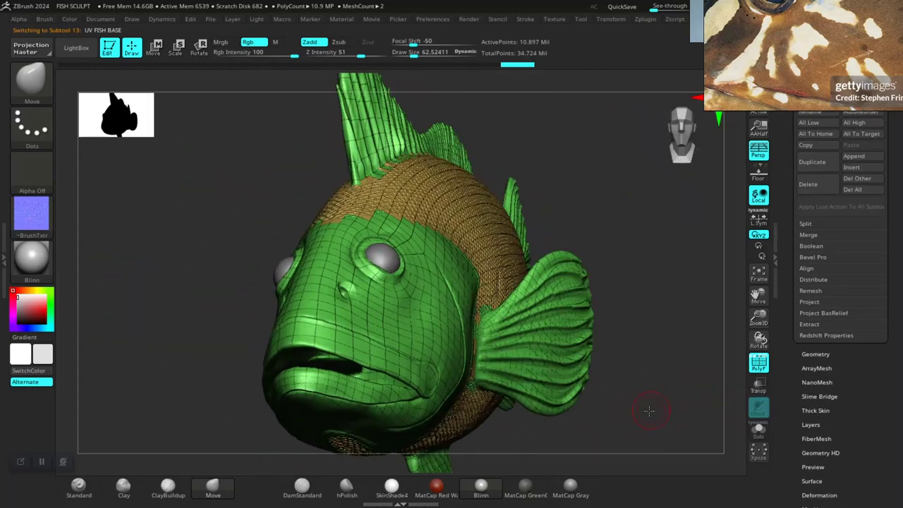
drag(649, 410, 599, 374)
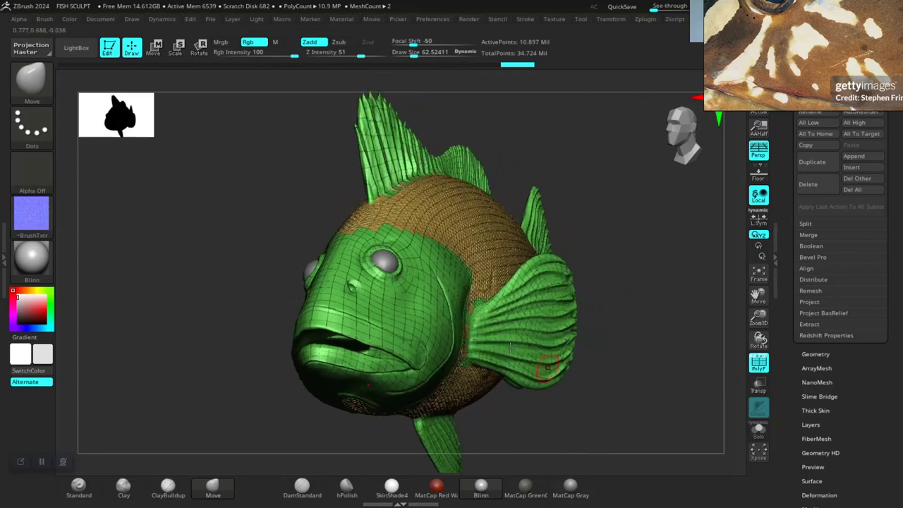
mouse_move(23, 216)
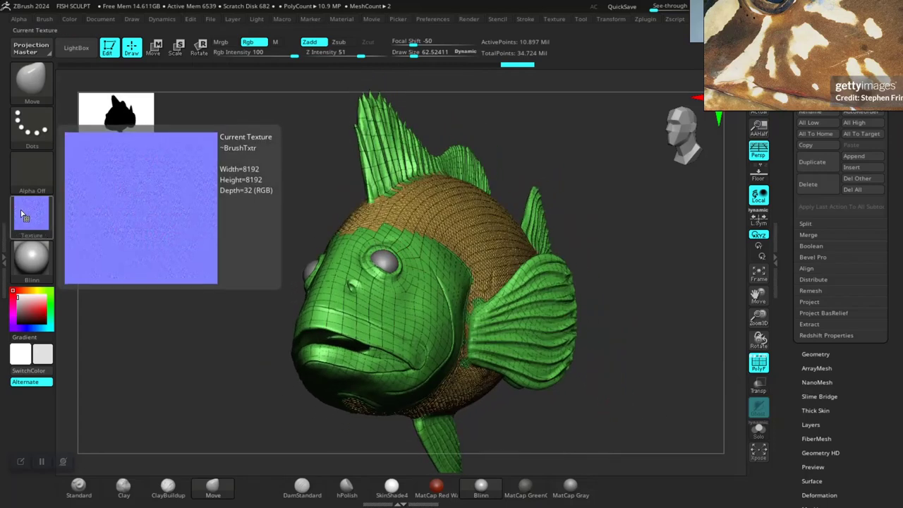
drag(642, 371, 699, 363)
drag(788, 399, 797, 293)
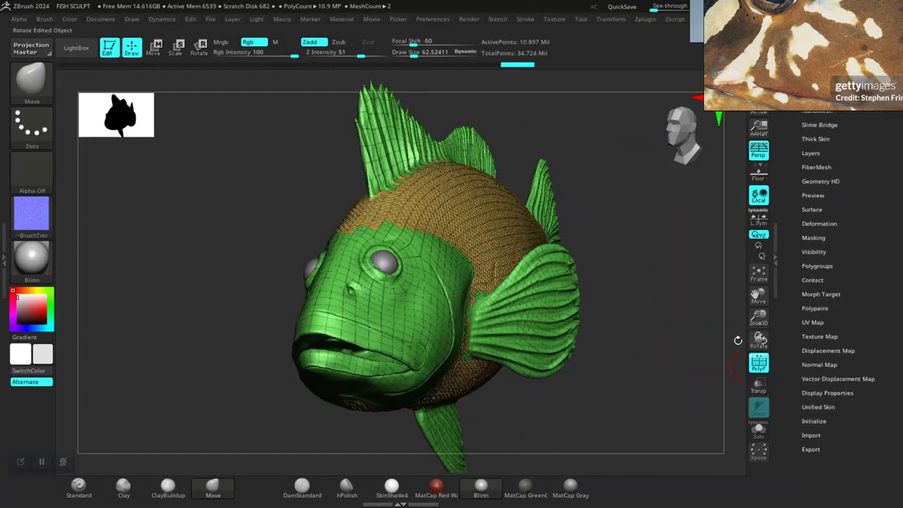
mouse_move(675, 352)
mouse_down()
mouse_move(665, 372)
mouse_move(670, 356)
mouse_up()
drag(625, 381, 720, 364)
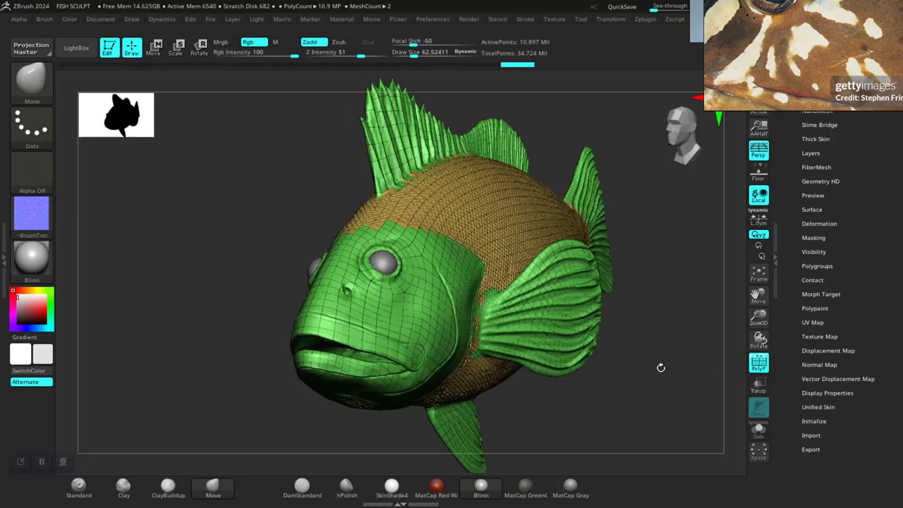
- Save the project as FISH SCULPT in the FISH MODEL folder, replacing the existing file
key(ctrl+s)
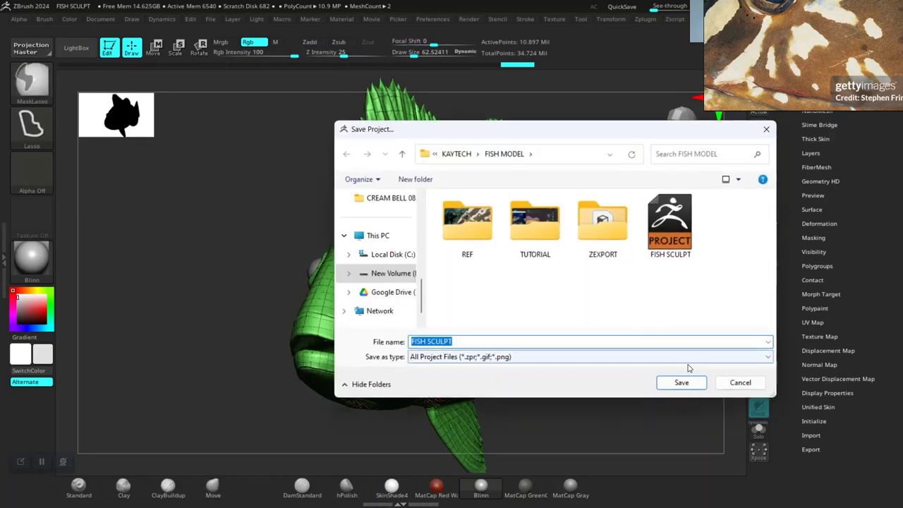
click(682, 383)
click(481, 247)
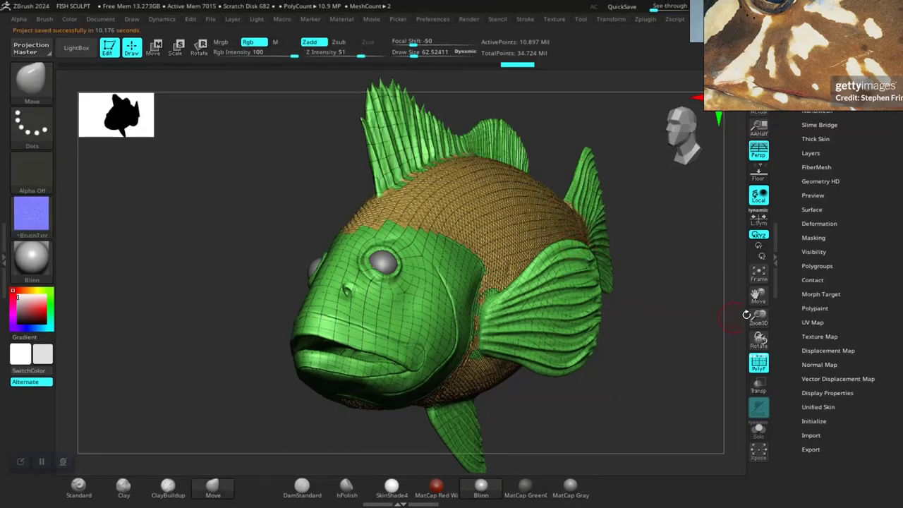
- Set the fish body's UV map size to 4096
click(813, 322)
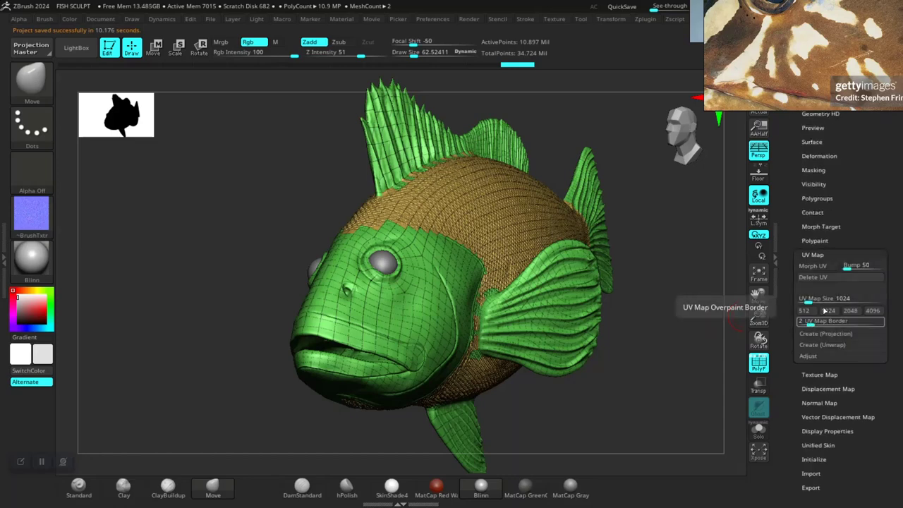
click(873, 312)
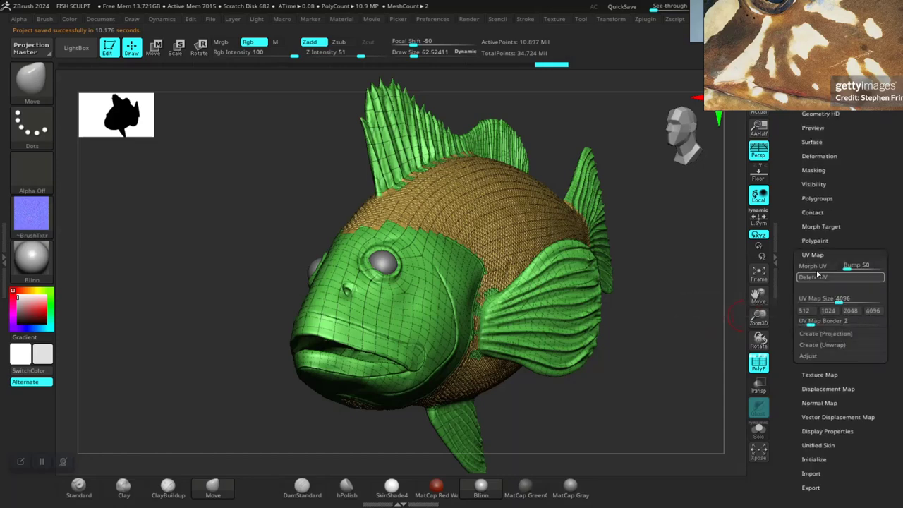
click(813, 255)
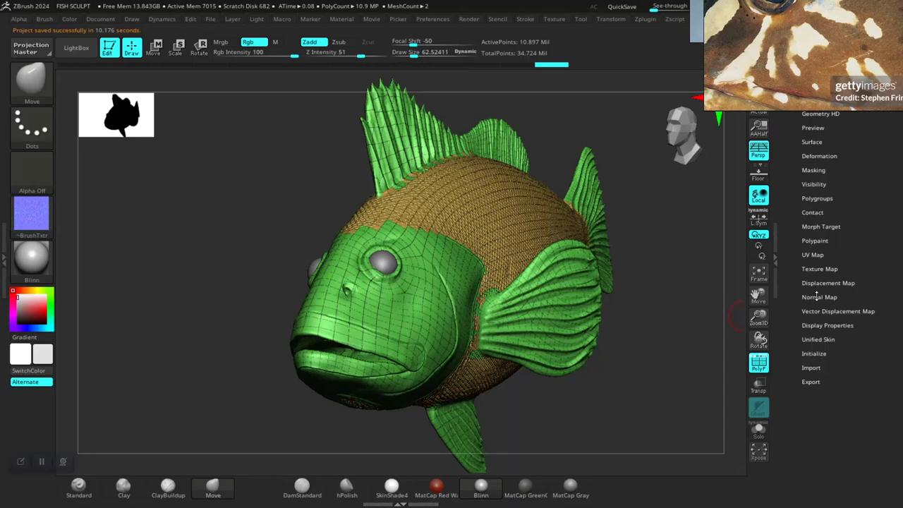
- Try to create the fish body's normal map at the highest subdivision, and switch the body down to the 42,570-point subdivision level
click(817, 297)
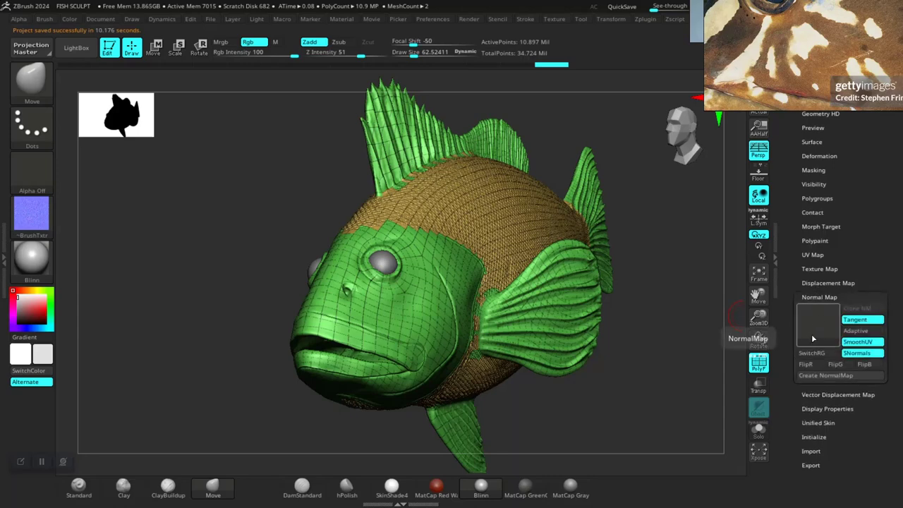
click(829, 376)
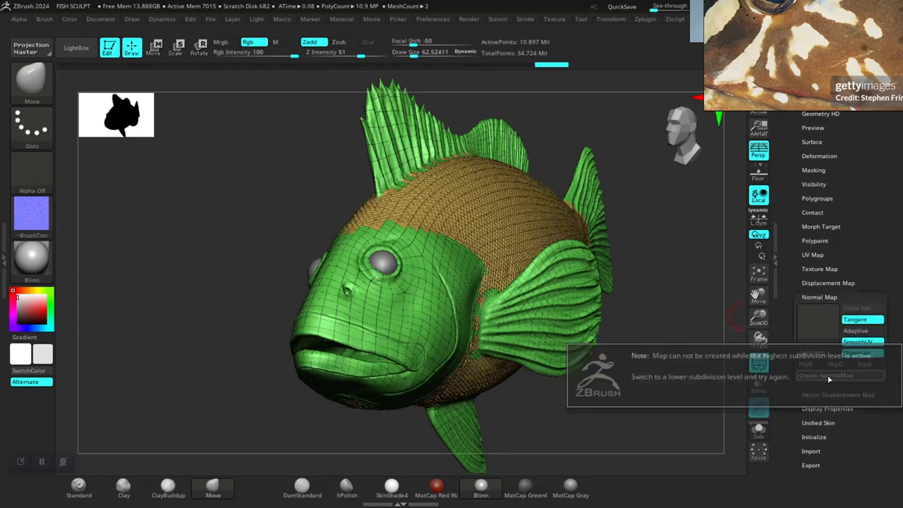
drag(684, 288, 686, 282)
key(shift)
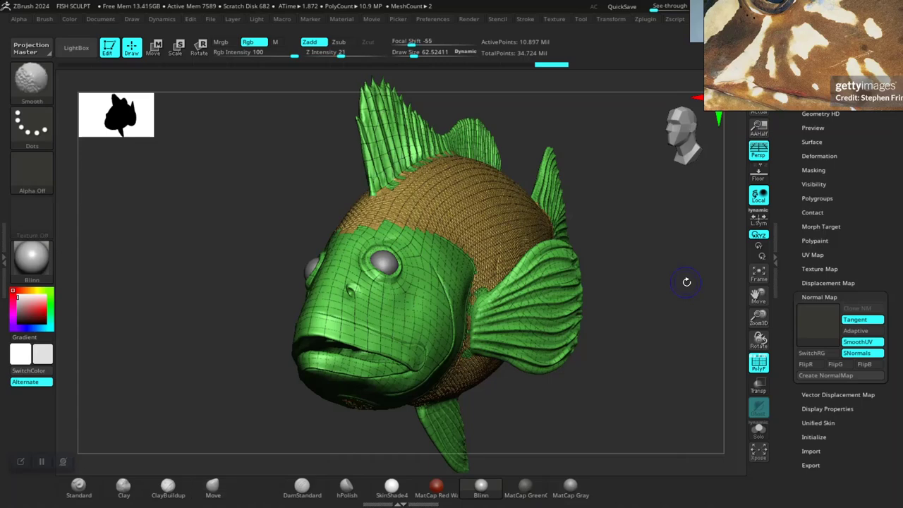
key(shift+d)
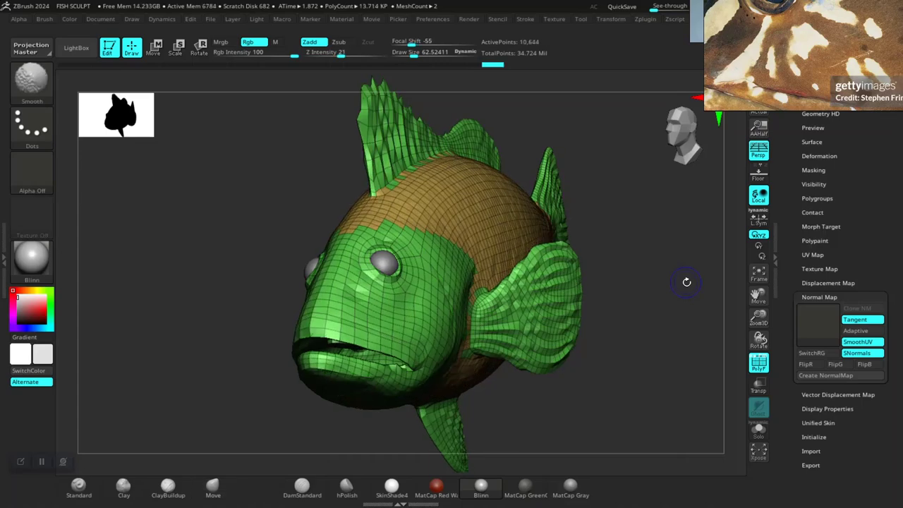
drag(657, 299, 633, 299)
key(d)
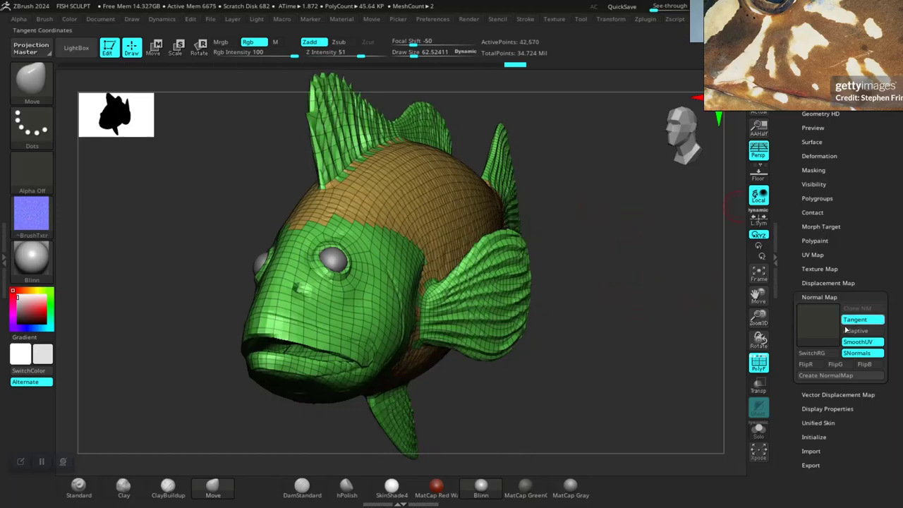
- Create a tangent normal map for the fish body with SmoothUV and SNormals on, and clone it to the texture palette
drag(781, 169, 797, 190)
click(809, 147)
click(823, 360)
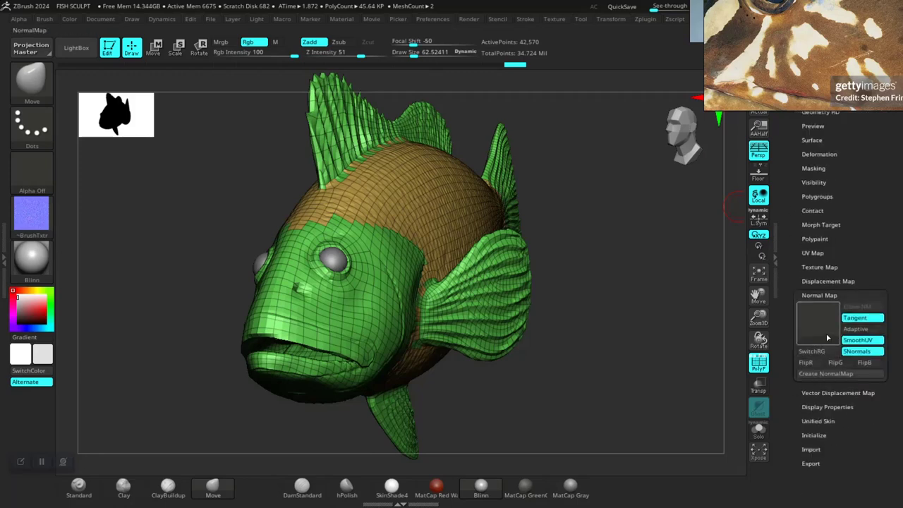
click(820, 374)
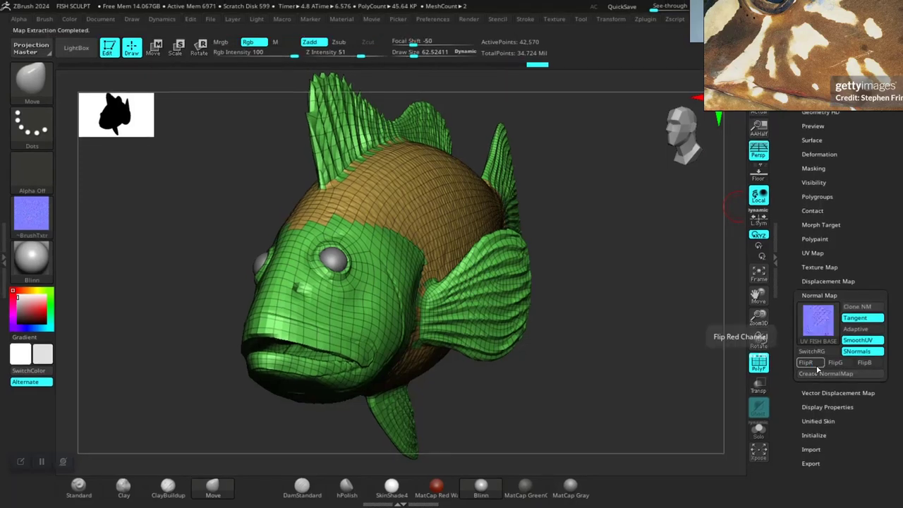
mouse_move(827, 324)
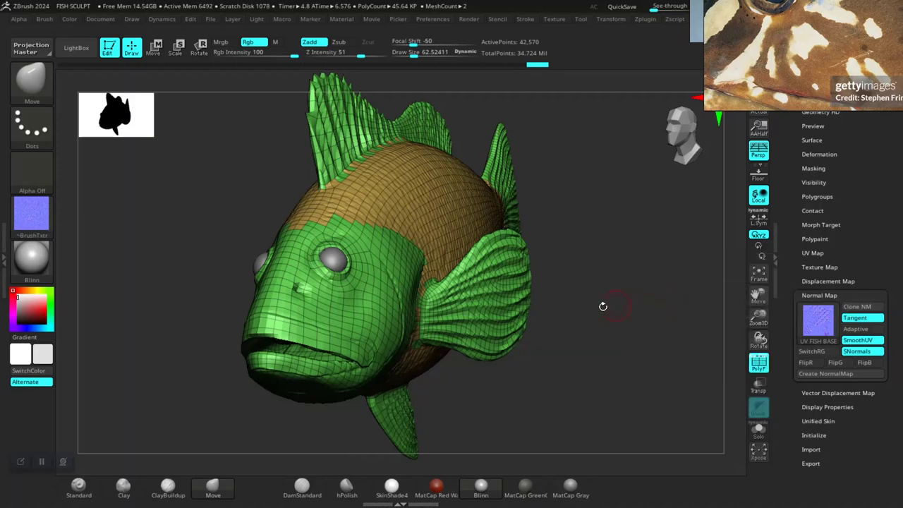
drag(599, 307, 635, 307)
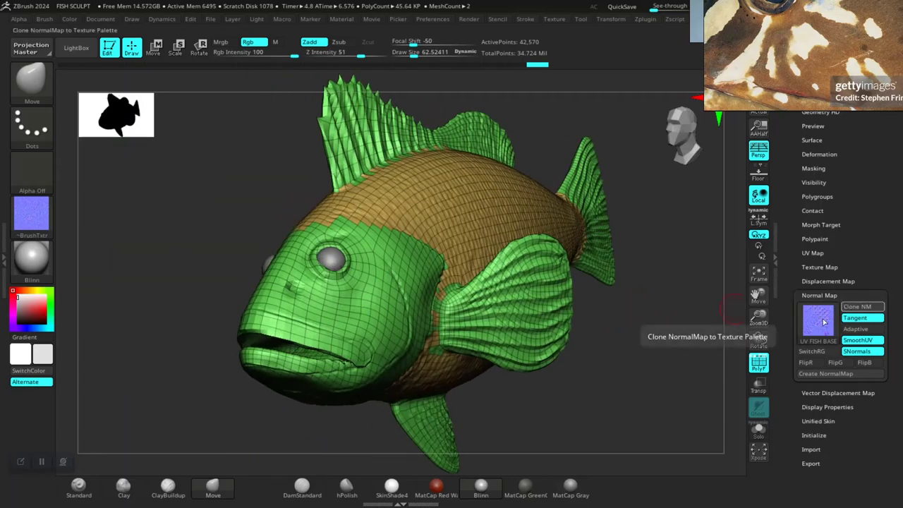
click(863, 311)
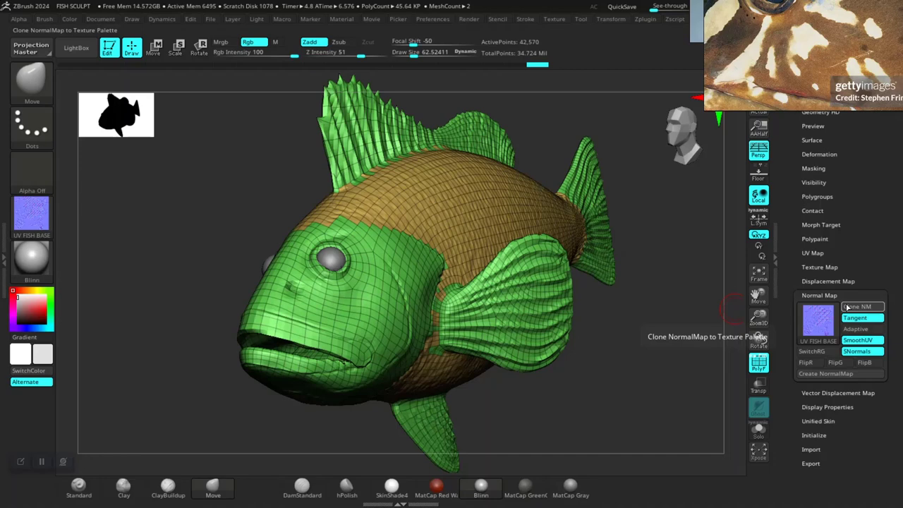
- Flip the cloned UV FISH BASE normal map texture vertically
click(554, 19)
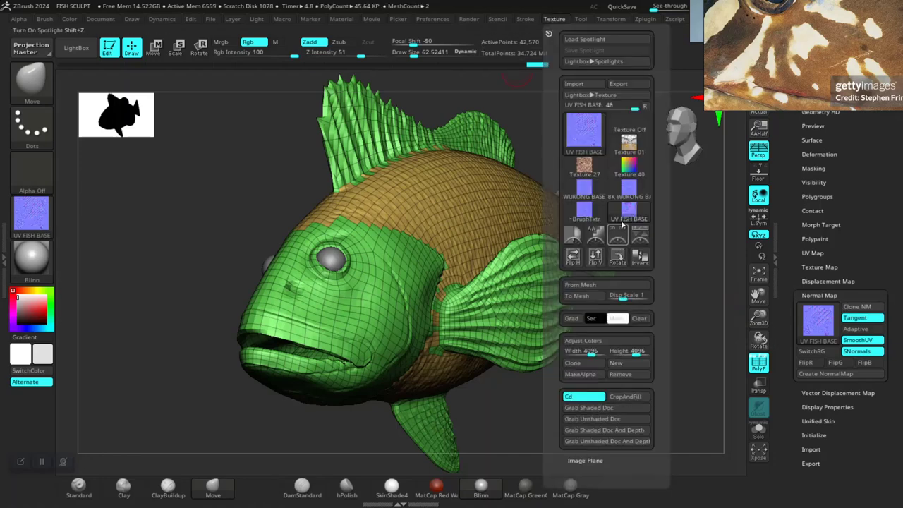
mouse_move(630, 216)
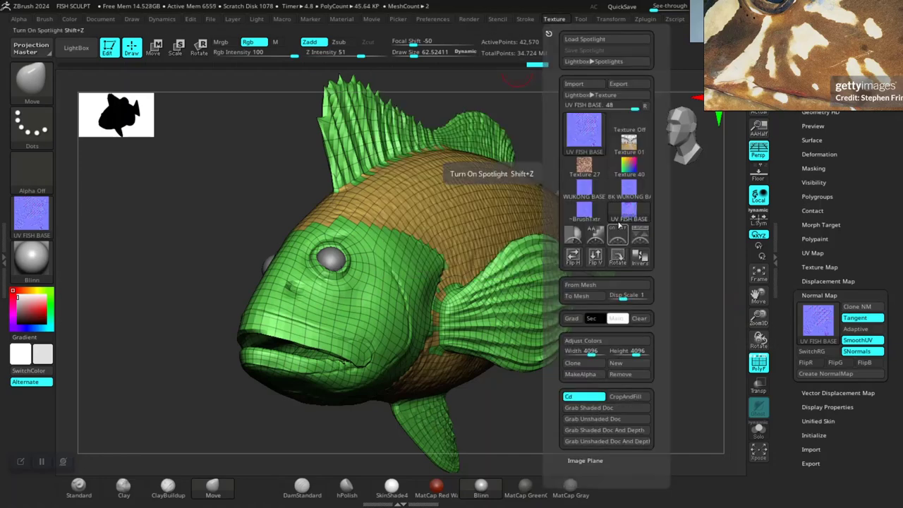
click(617, 259)
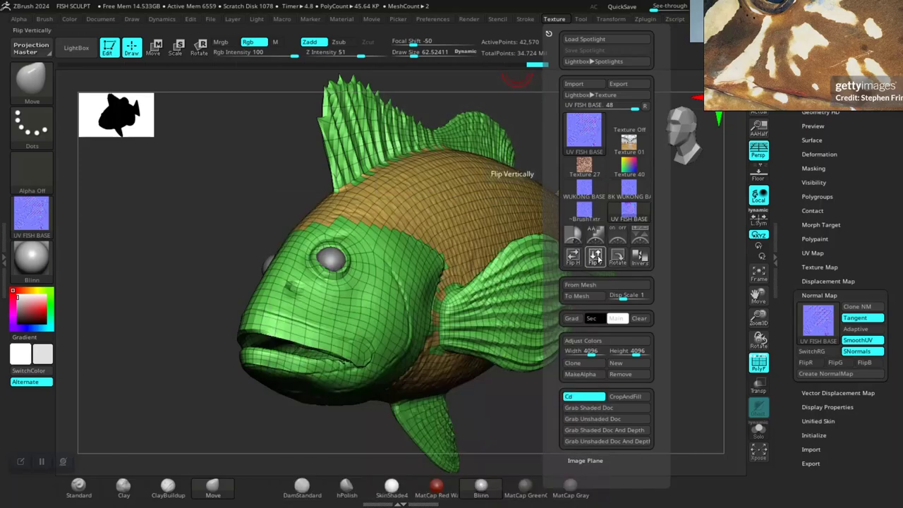
- Start exporting the normal map texture and create a destination folder named ZMAP inside ZEXPORT
click(616, 84)
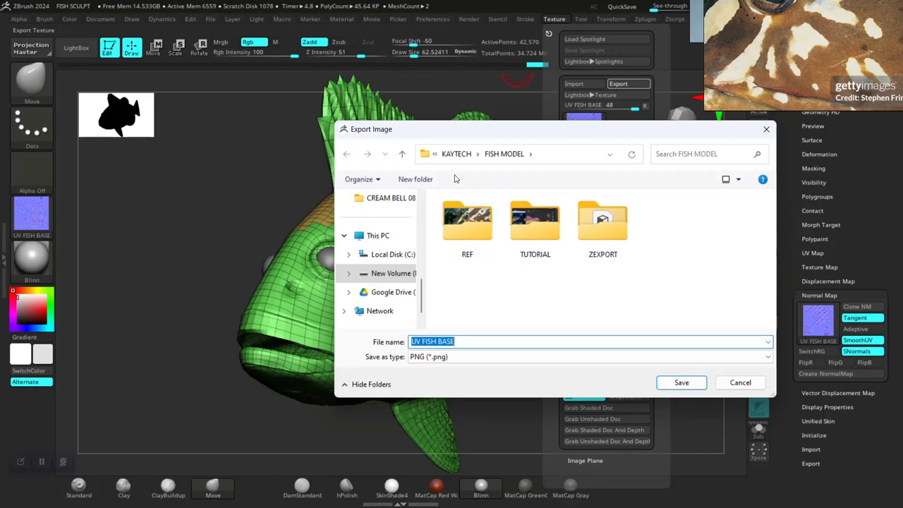
double_click(601, 225)
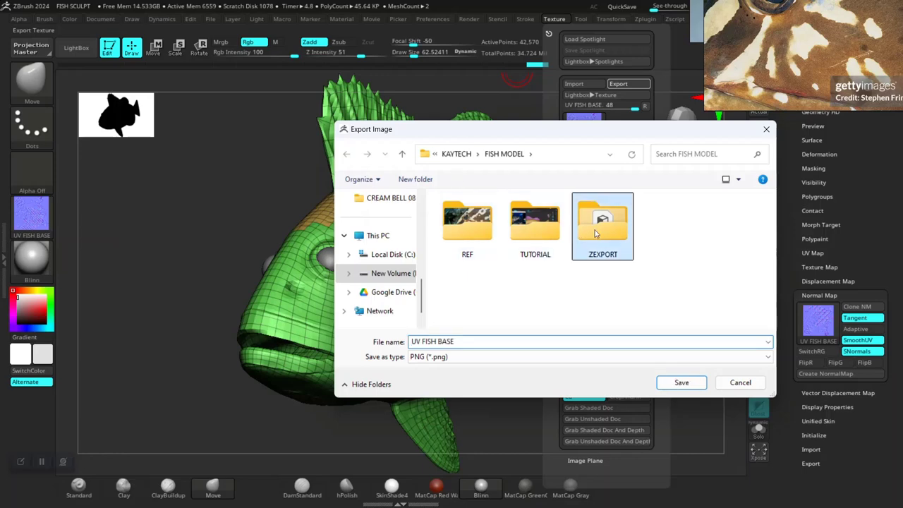
click(415, 179)
text(Z)
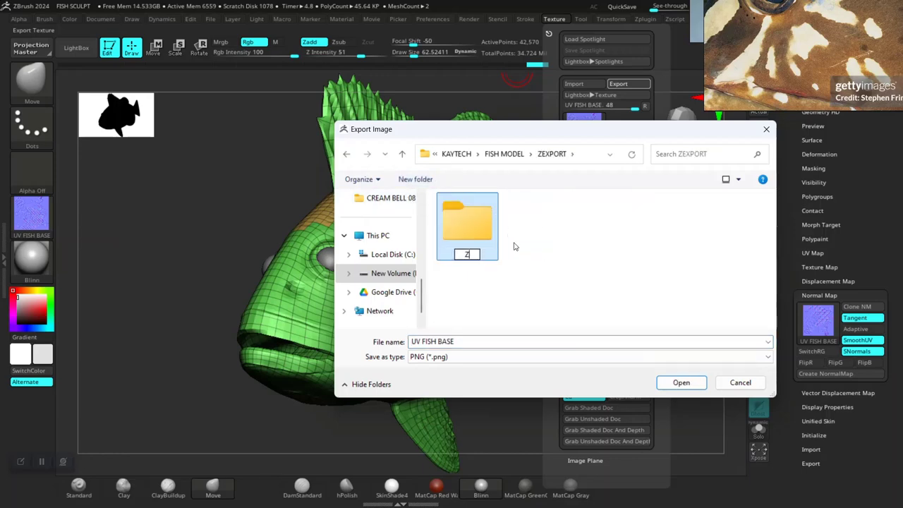
text(MAP)
key(Return)
key(Return)
- Save the fish body's normal map as a PNG named FISH NORMAL in the ZMAP folder
click(484, 343)
double_click(478, 342)
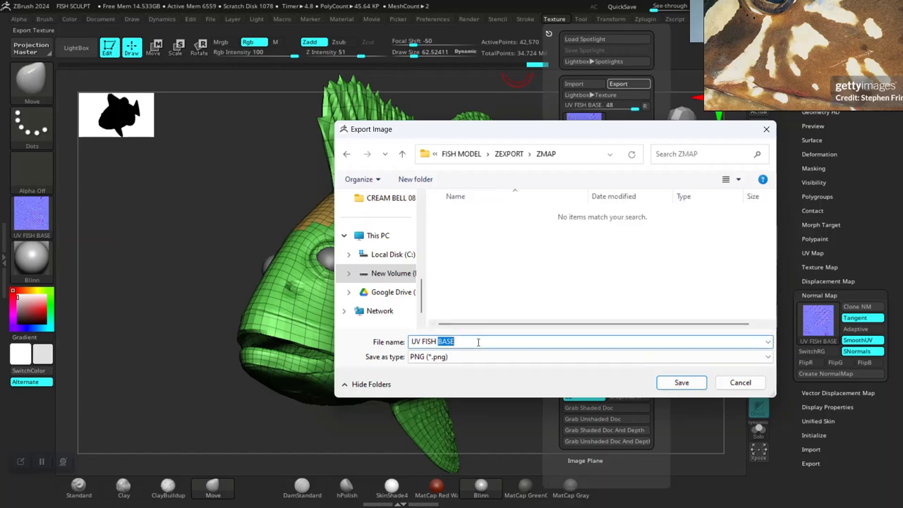
key(BackSpace)
key(BackSpace)
key(BackSpace)
key(BackSpace)
key(BackSpace)
key(BackSpace)
key(BackSpace)
text(FISH)
click(696, 382)
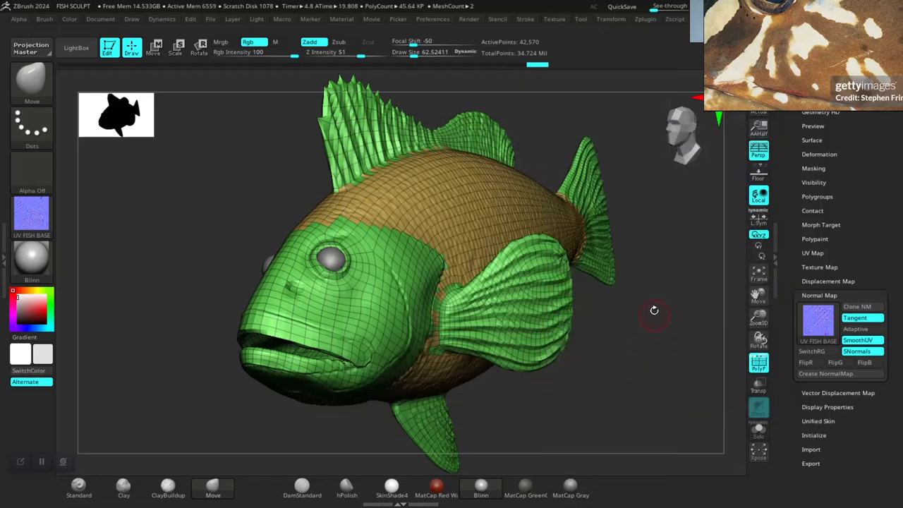
- Switch to File Explorer, open FISH NORMAL from ZEXPORT's ZMAP folder, inspect the map's details up close, and return to ZBrush
key(alt+Tab)
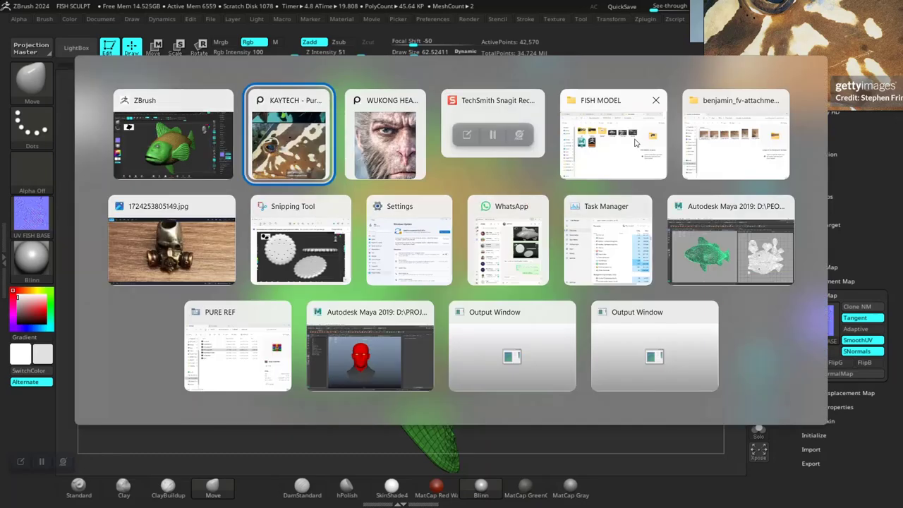
click(569, 163)
double_click(527, 152)
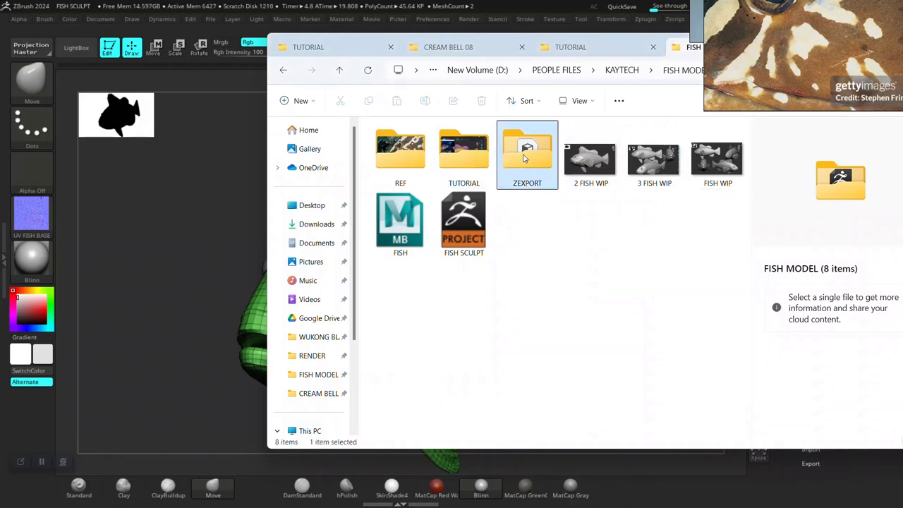
double_click(400, 151)
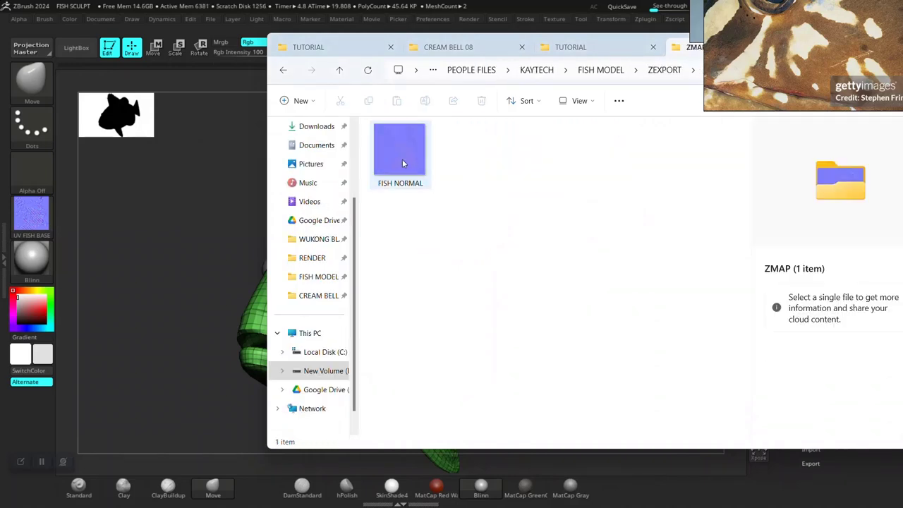
click(403, 159)
double_click(403, 163)
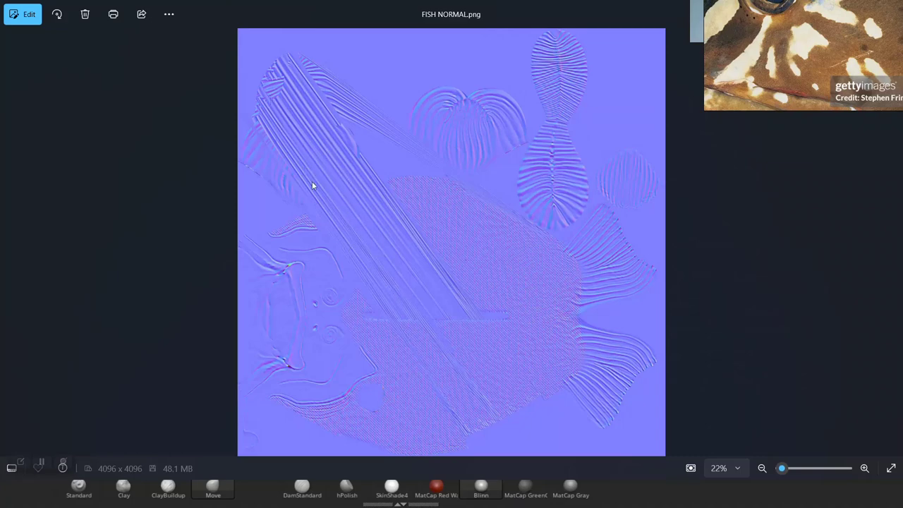
scroll(478, 275, up, 5)
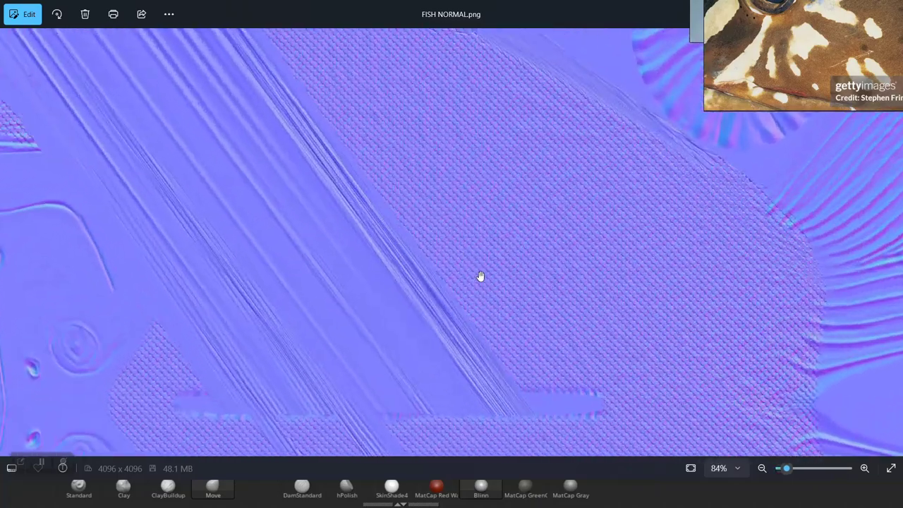
scroll(320, 270, down, 5)
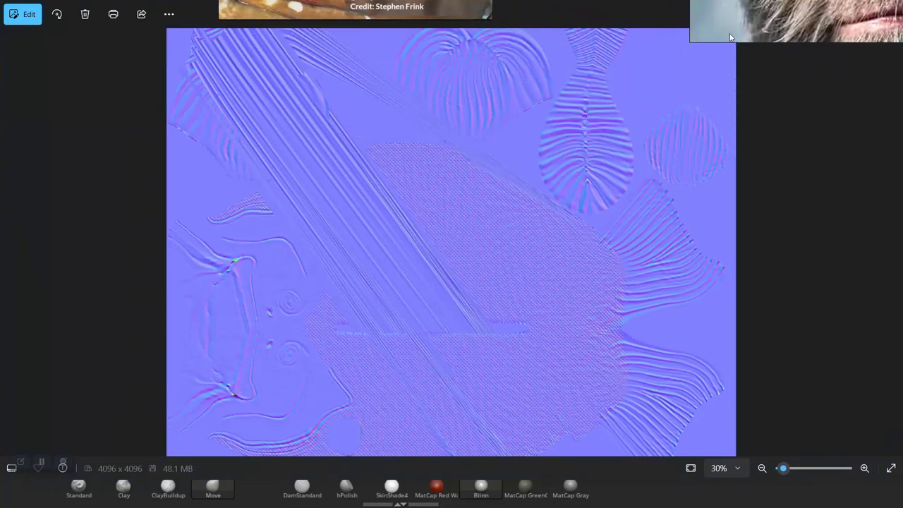
click(831, 16)
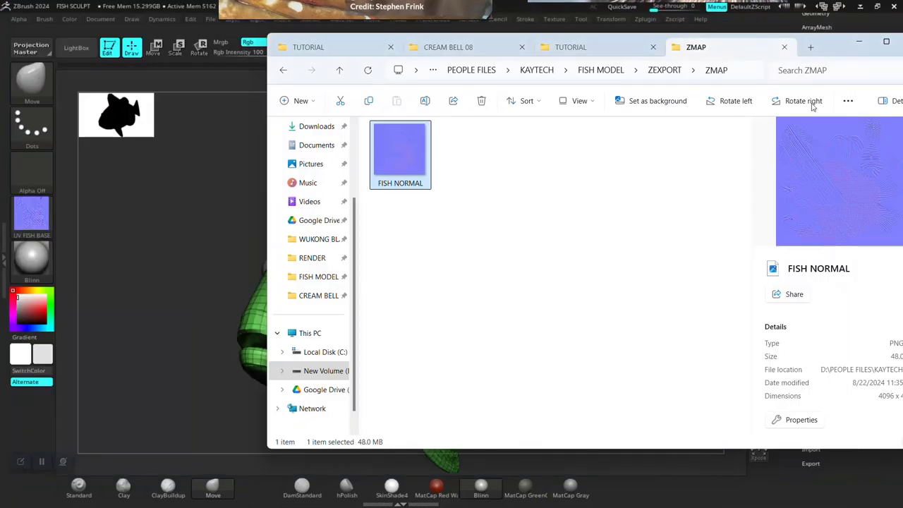
click(858, 44)
- Regroup the fish body's polygroups automatically by its UV islands and check them on the head, body and fins
drag(623, 317, 731, 289)
click(823, 197)
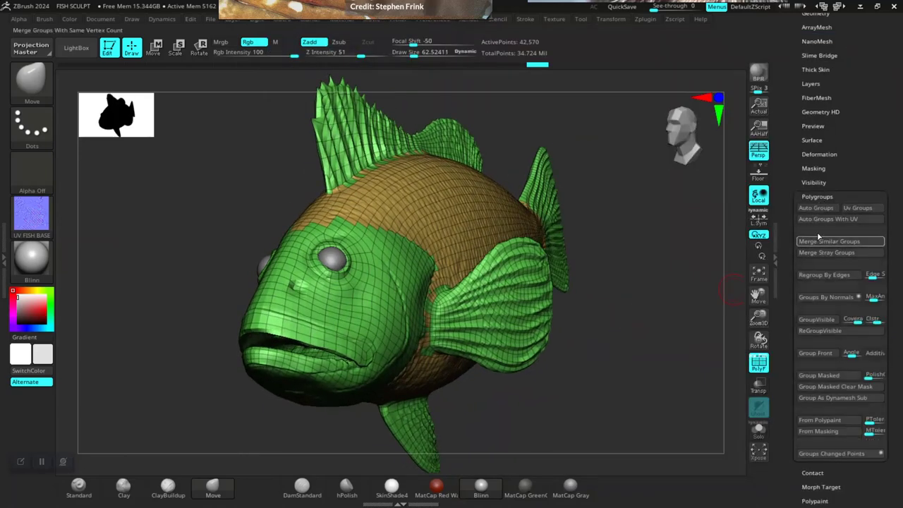
click(821, 223)
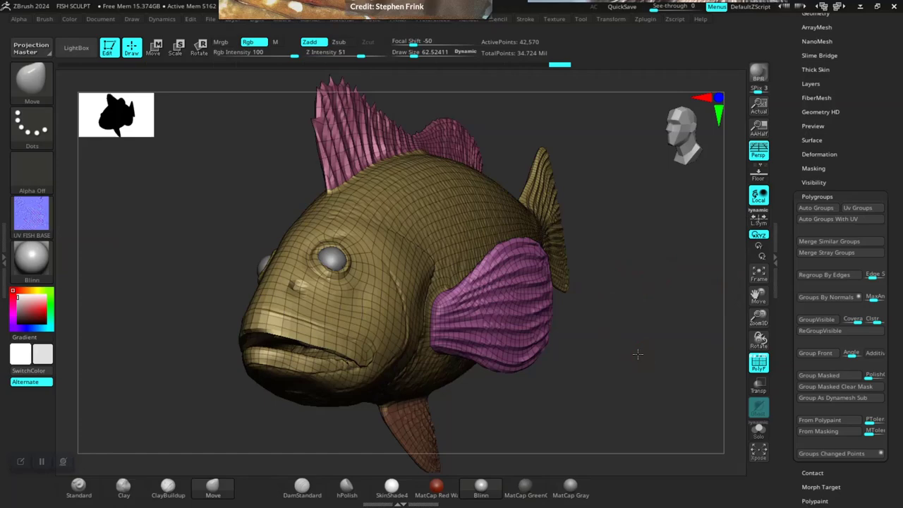
drag(637, 353, 519, 353)
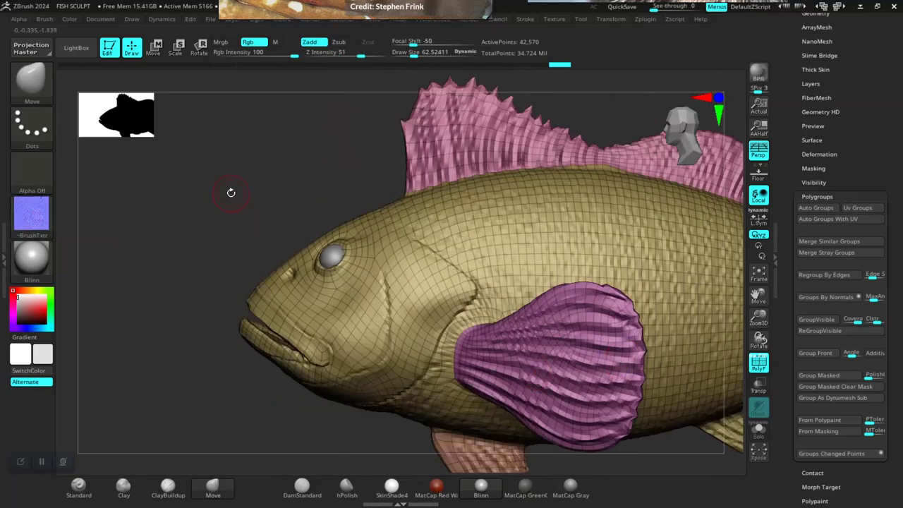
alt+drag(231, 192, 218, 155)
drag(281, 199, 550, 168)
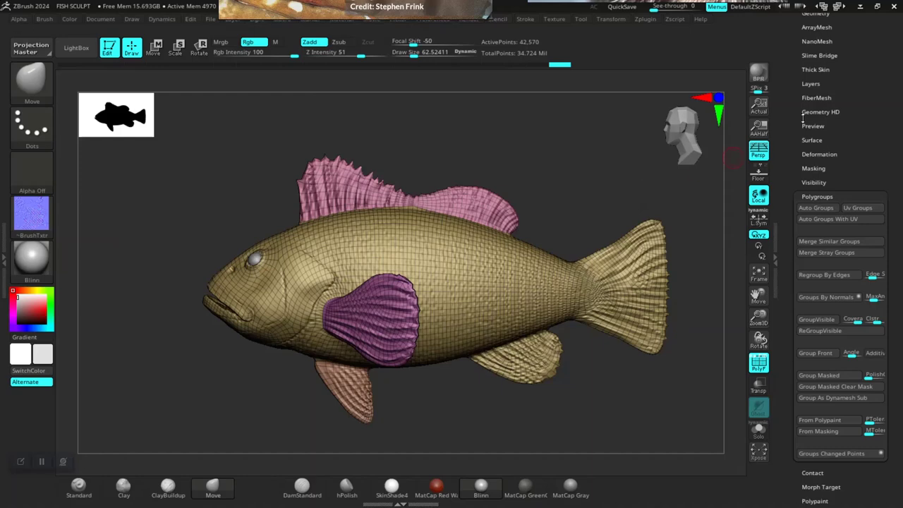
- Turn off the polyframe display and raise the fish body to the 10.897-million-point subdivision level
scroll(786, 187, up, 5)
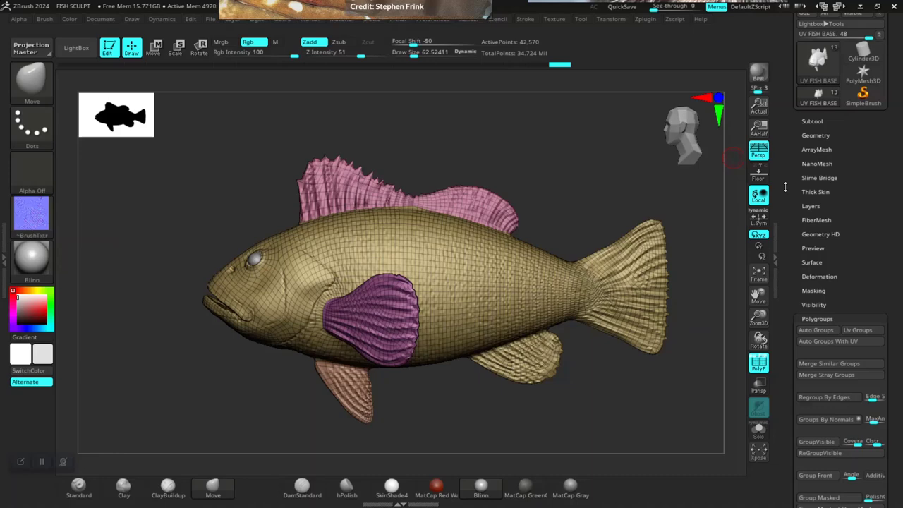
mouse_move(585, 178)
mouse_down()
mouse_move(601, 182)
mouse_move(594, 186)
mouse_up()
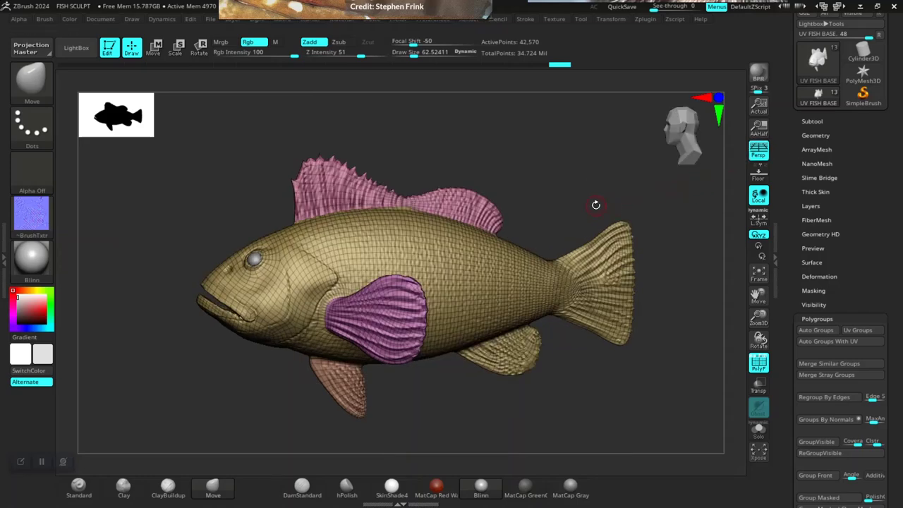
key(shift+f)
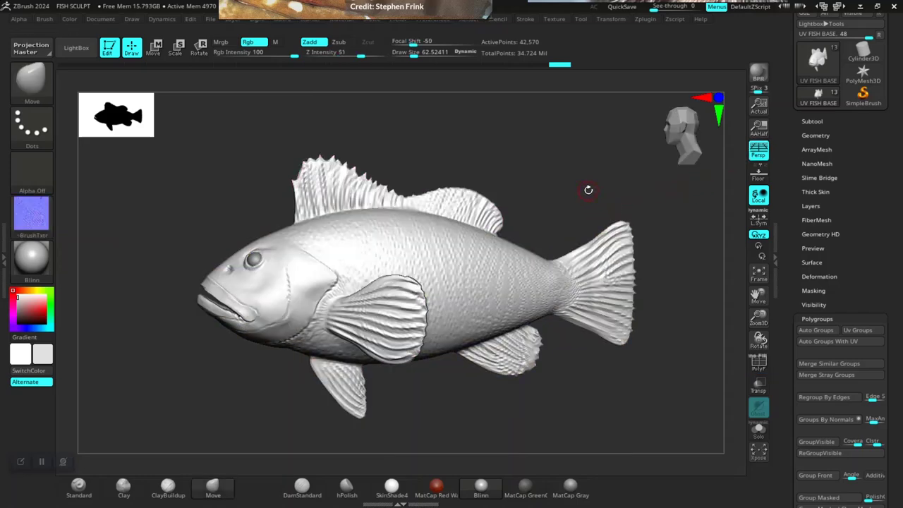
key(d)
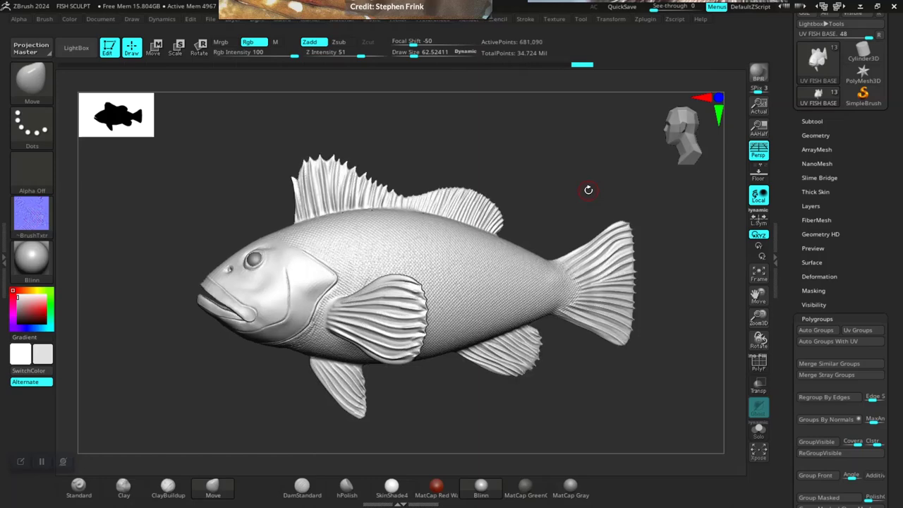
key(d)
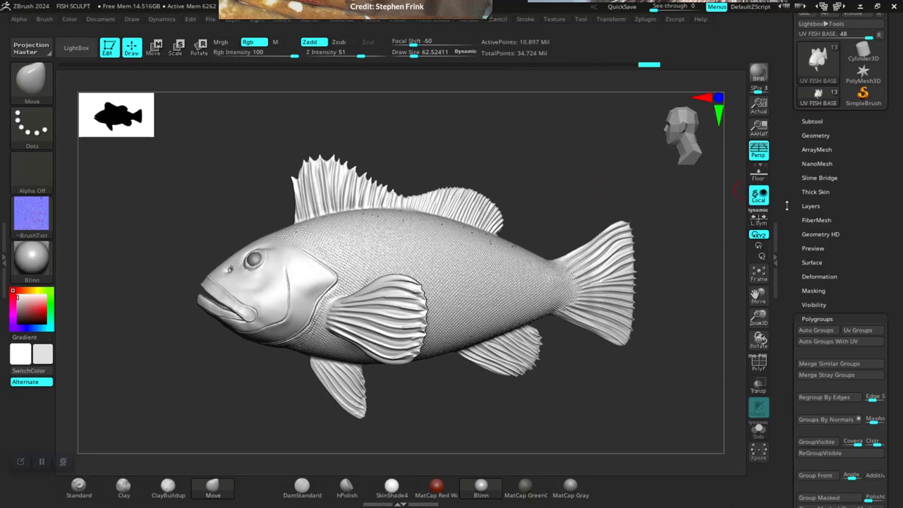
- Hide the NEW SCALES layer to examine the fish body without scales, and show the layer again
click(809, 206)
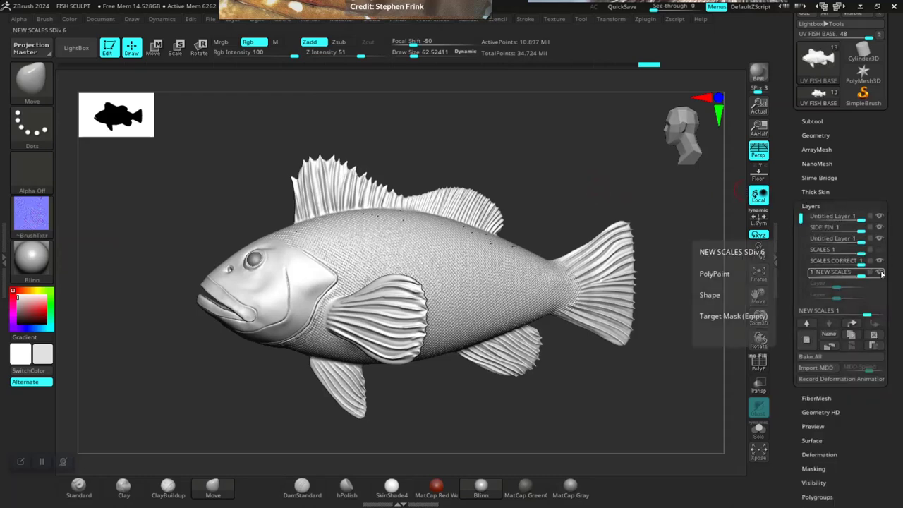
click(880, 272)
drag(562, 153, 572, 182)
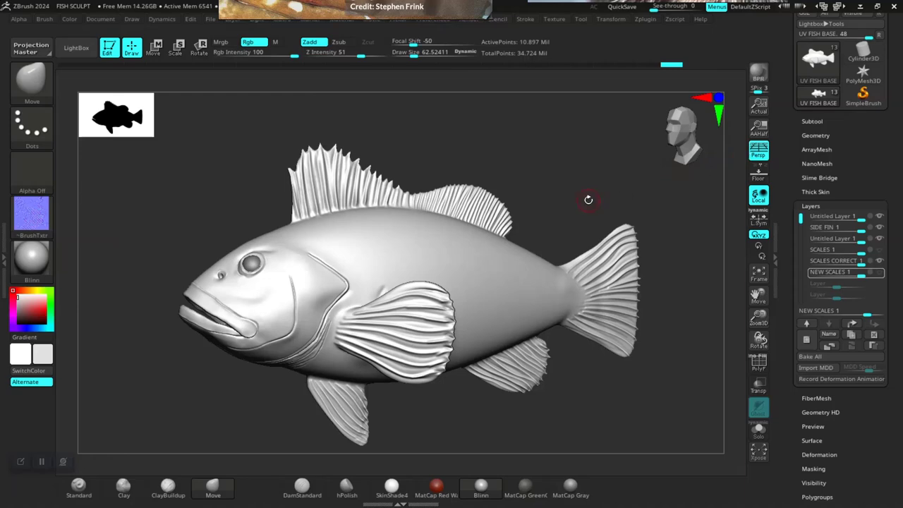
drag(588, 201, 589, 224)
right_drag(590, 223, 590, 224)
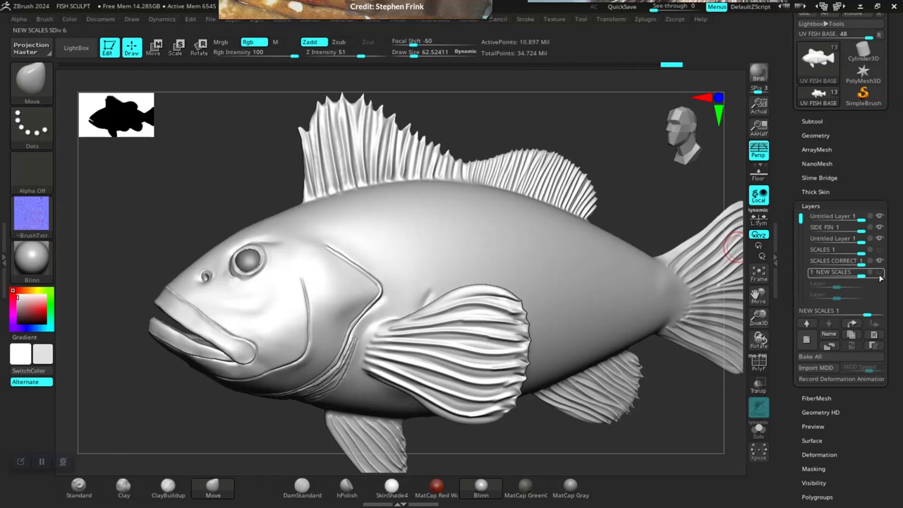
mouse_move(878, 275)
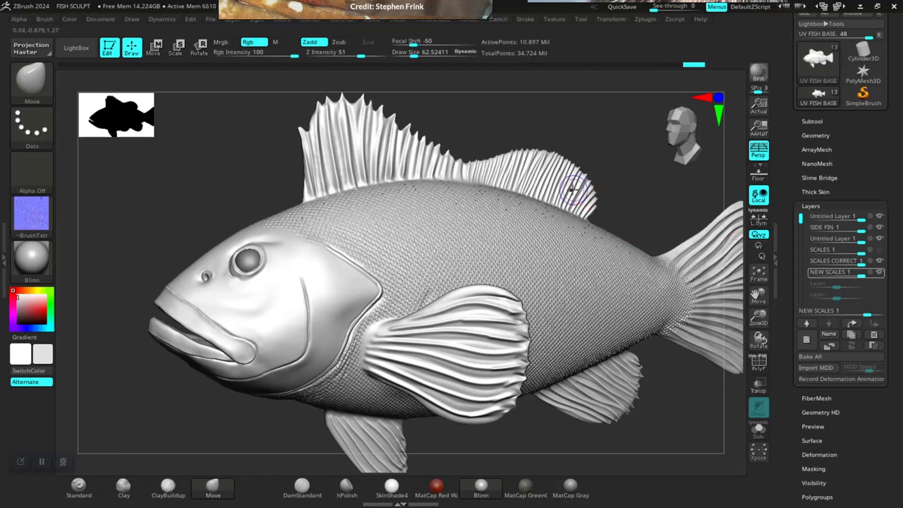
- Lower the fish body to the 42,570-point subdivision level
key(shift+d)
key(shift+d)
key(shift+d)
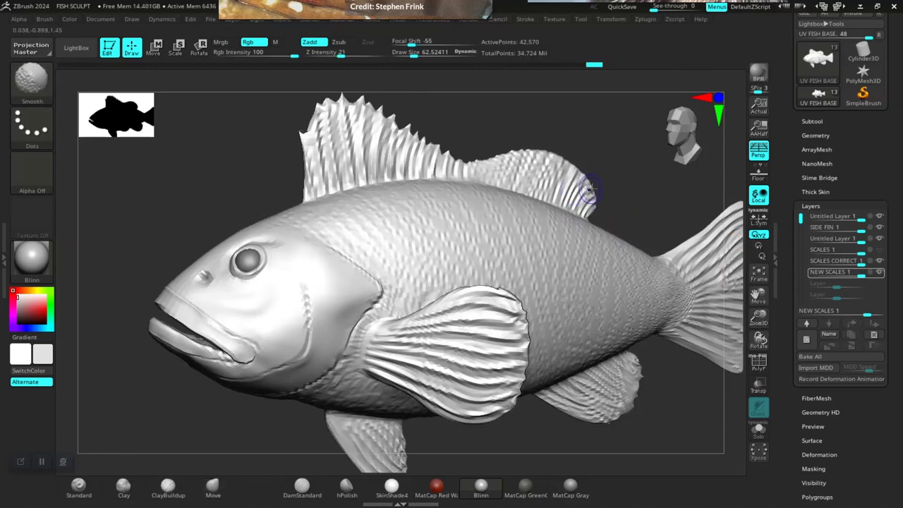
key(shift)
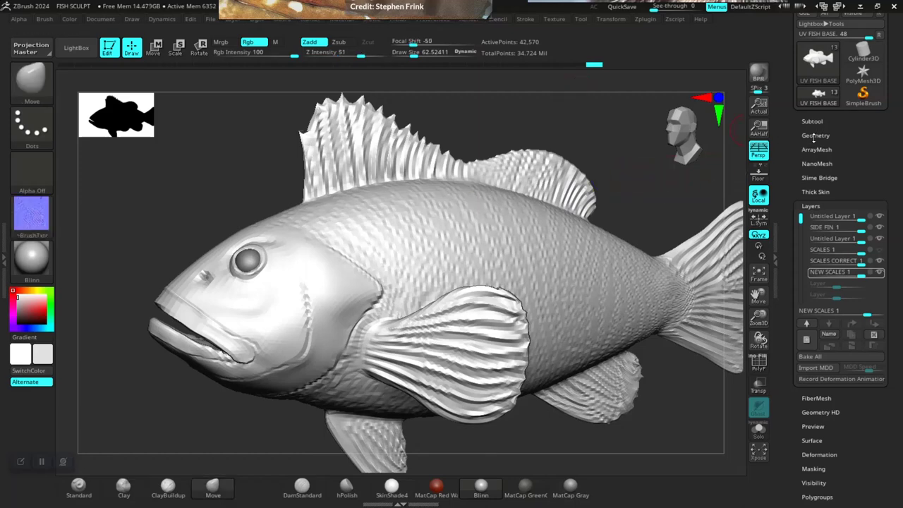
- Export the fish body mesh in OBJ format as "2 UV FISH BASE" in the ZEXPORT folder
click(814, 139)
click(814, 138)
drag(786, 118, 786, 227)
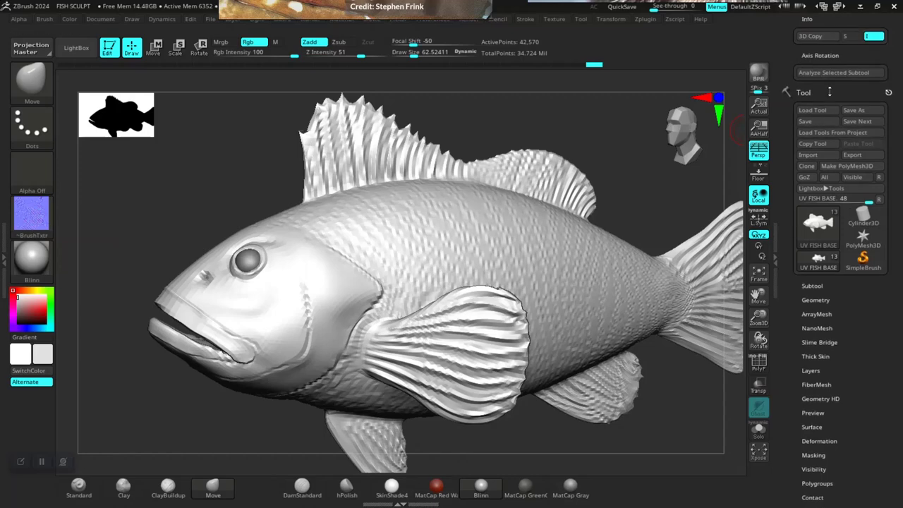
scroll(804, 163, up, 2)
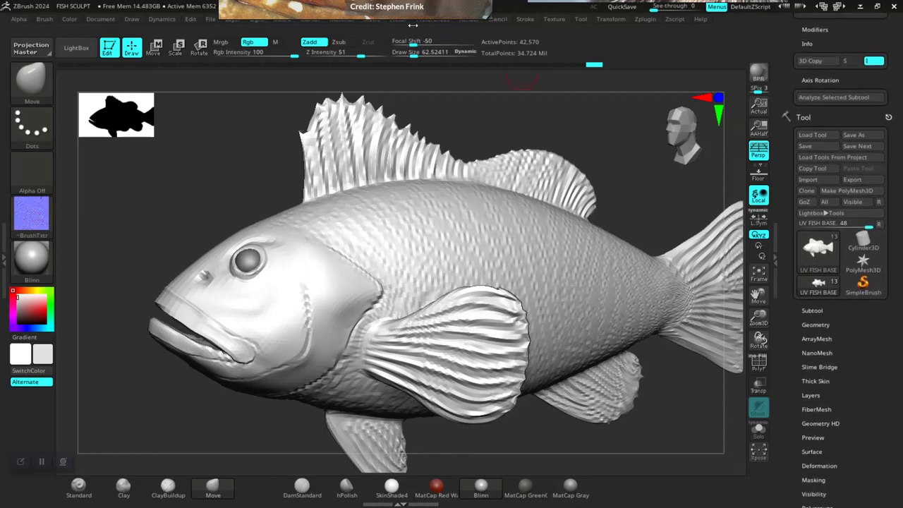
click(442, 21)
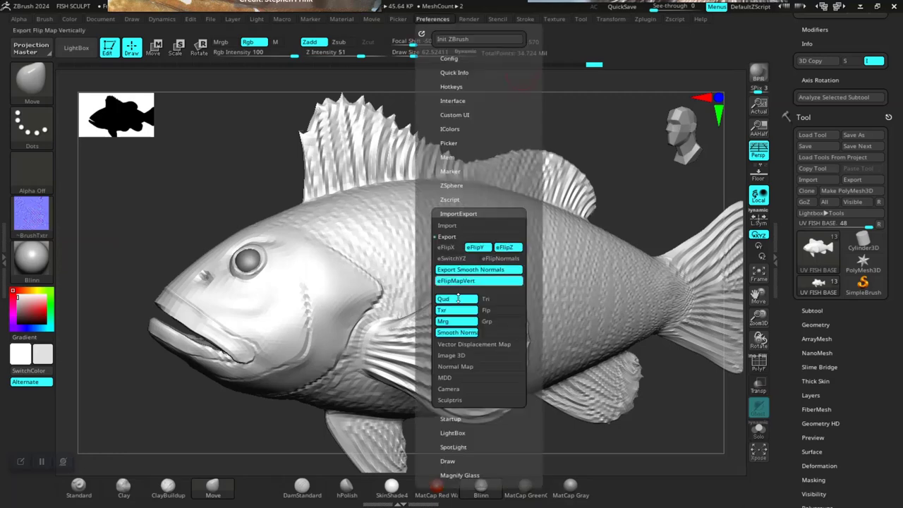
click(852, 179)
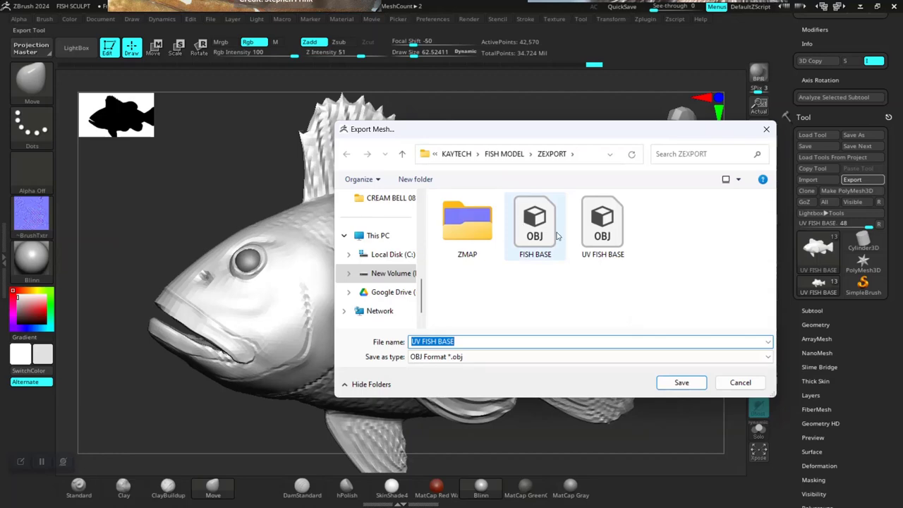
click(601, 240)
click(413, 342)
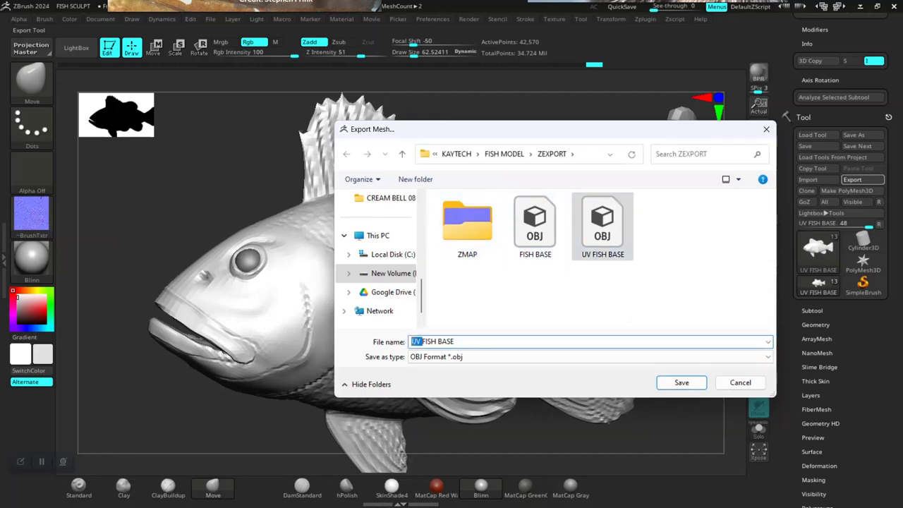
text(2)
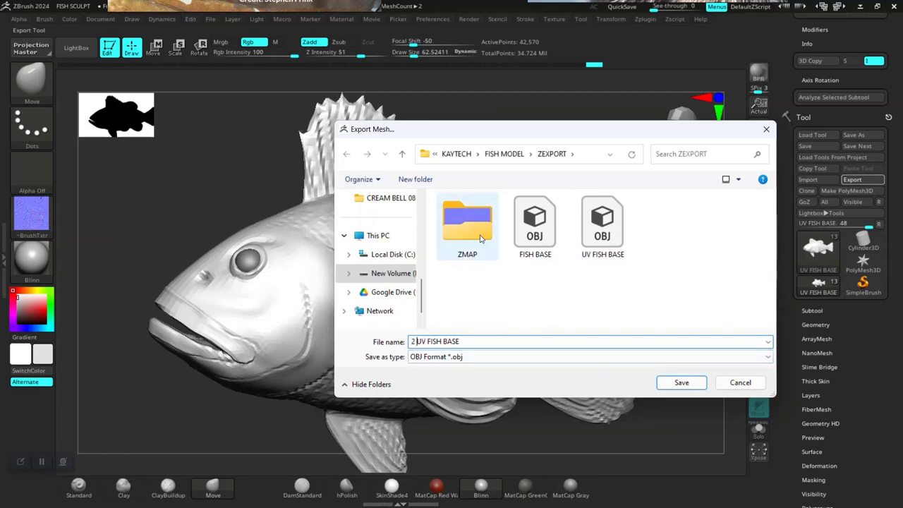
click(659, 383)
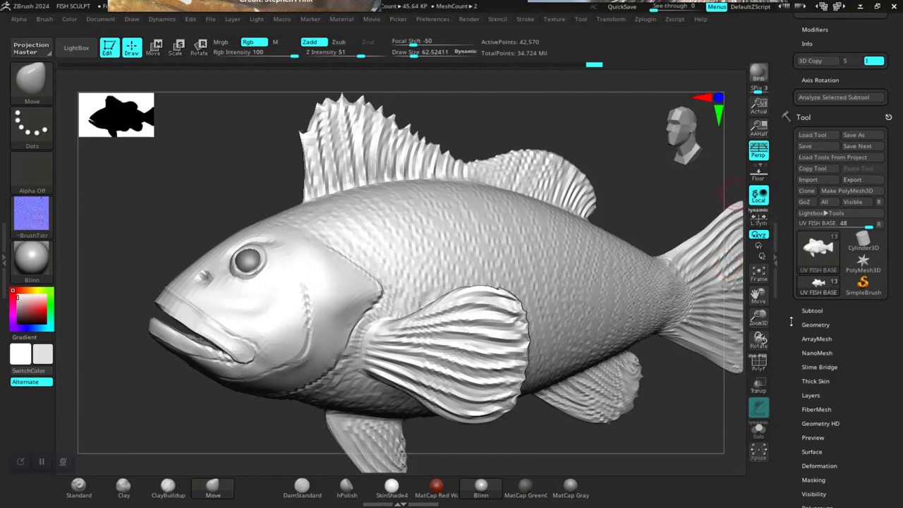
- Export the fish eye subtool in OBJ format as "FISH EYE" in the ZEXPORT folder
click(812, 311)
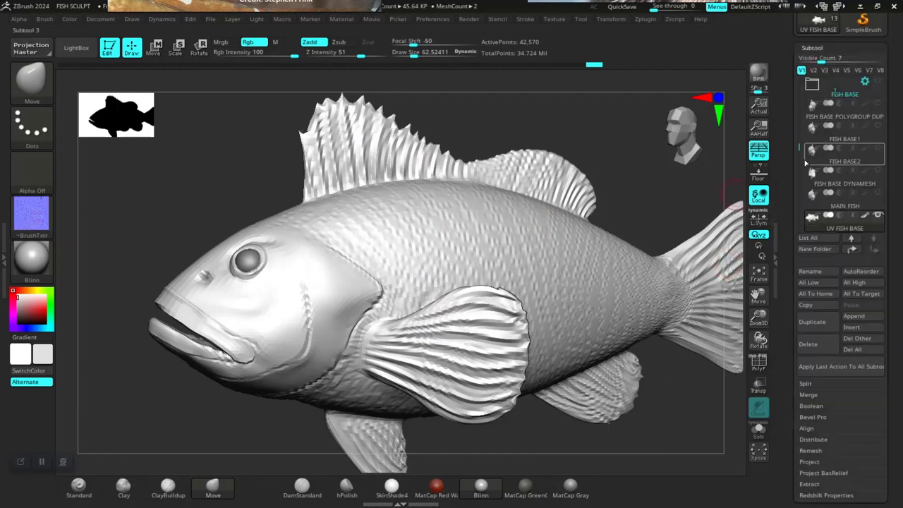
alt+click(247, 259)
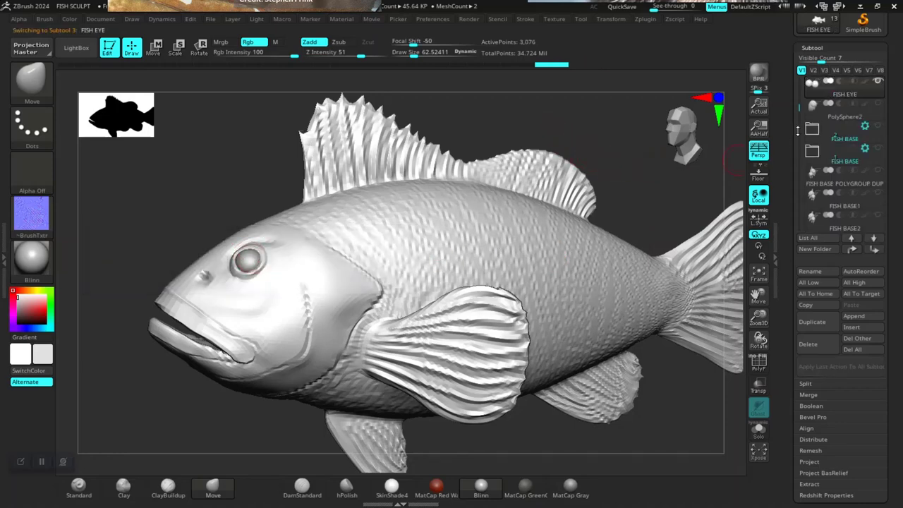
scroll(790, 194, up, 5)
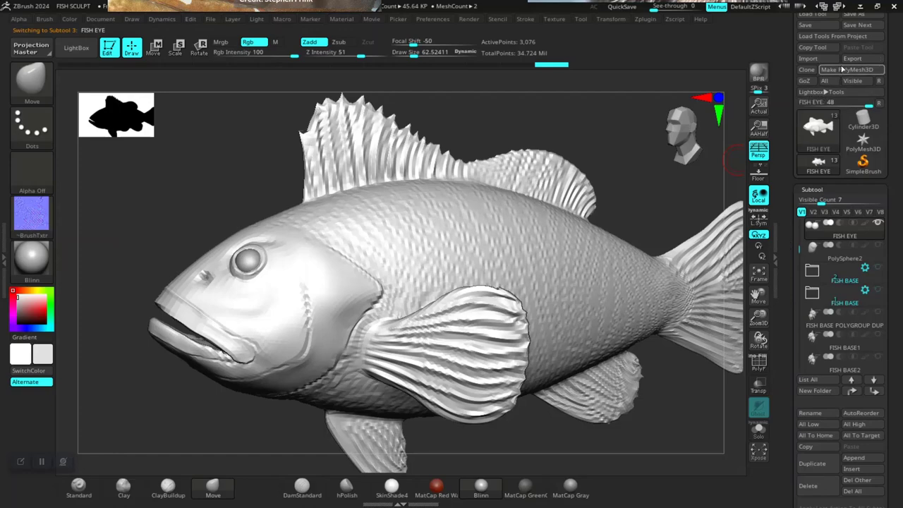
click(853, 58)
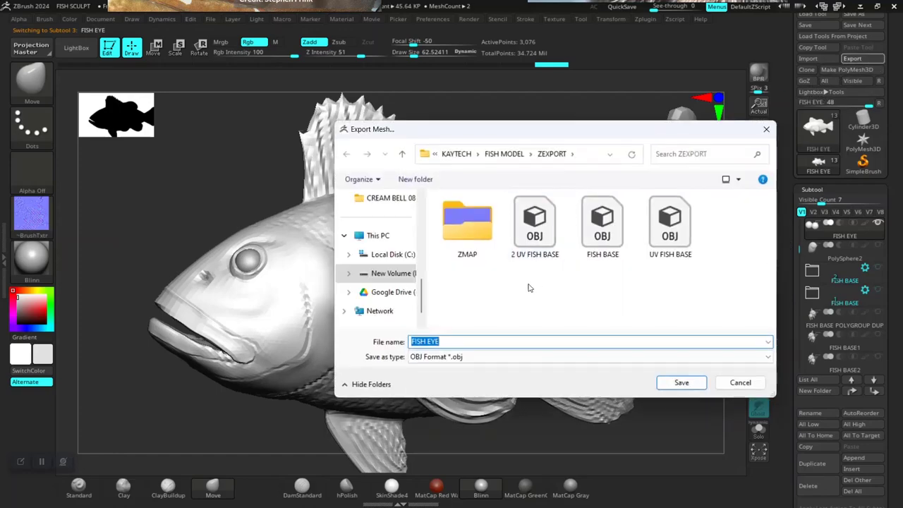
click(678, 382)
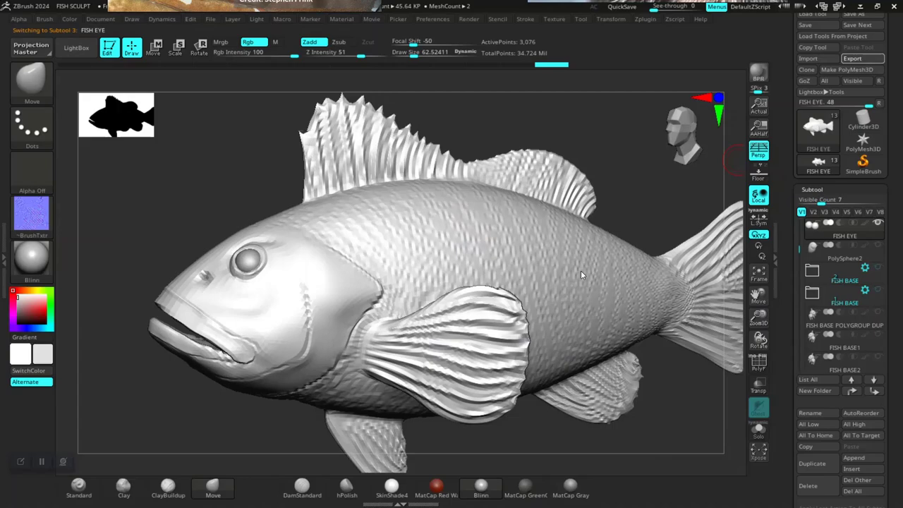
- Switch to the Maya scene with the fish and select the fish body to display its UV layout
click(861, 6)
mouse_move(570, 486)
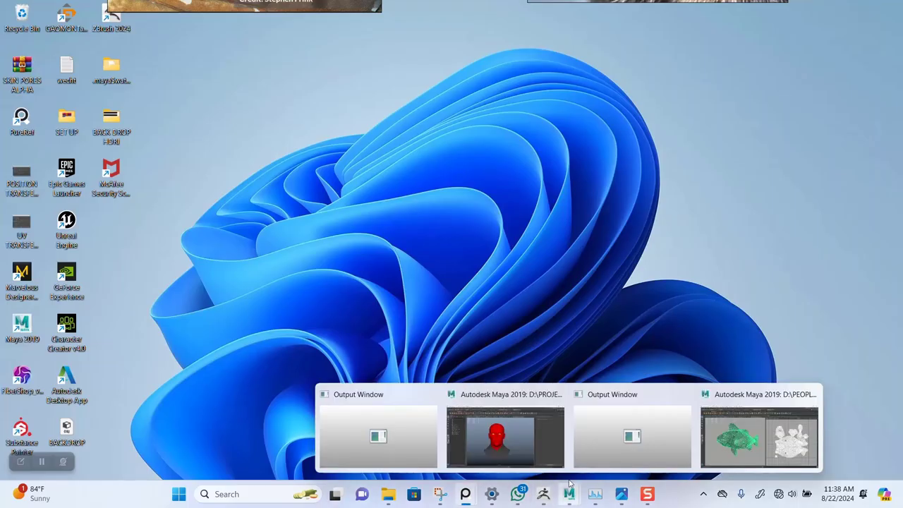
click(714, 442)
click(396, 184)
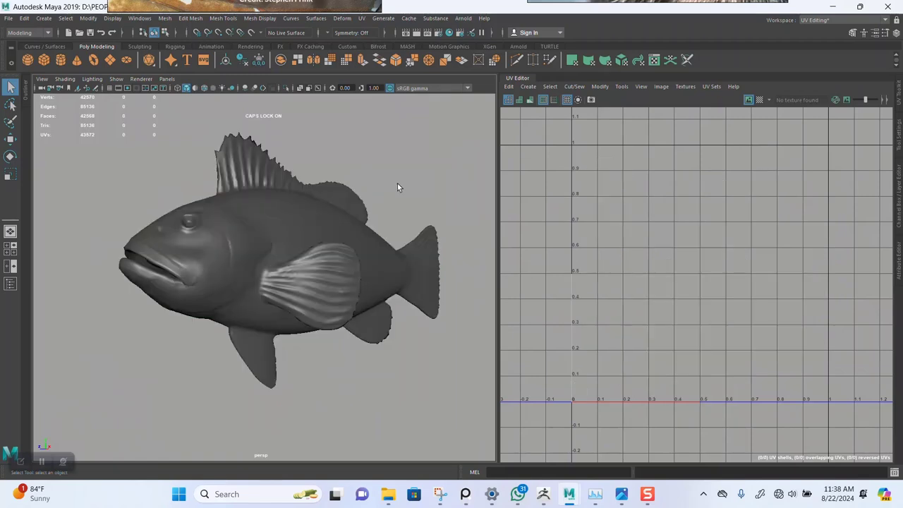
scroll(335, 291, up, 10)
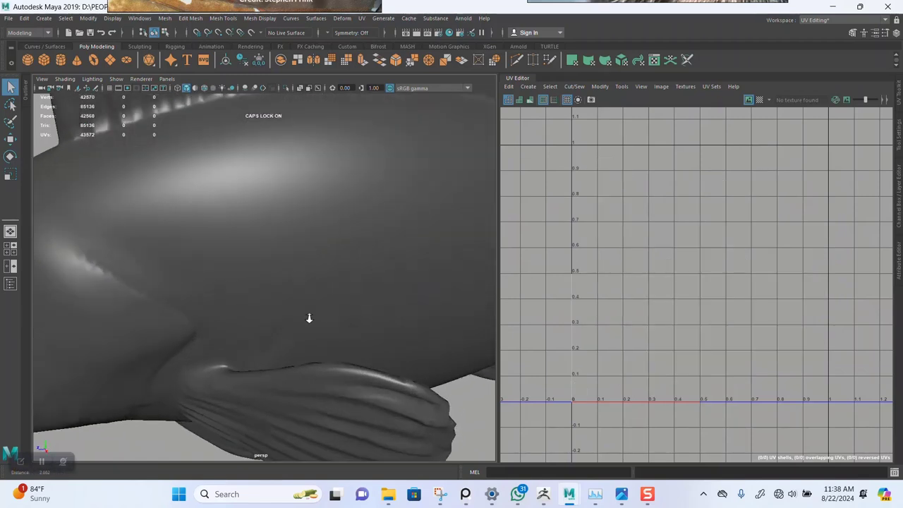
click(295, 296)
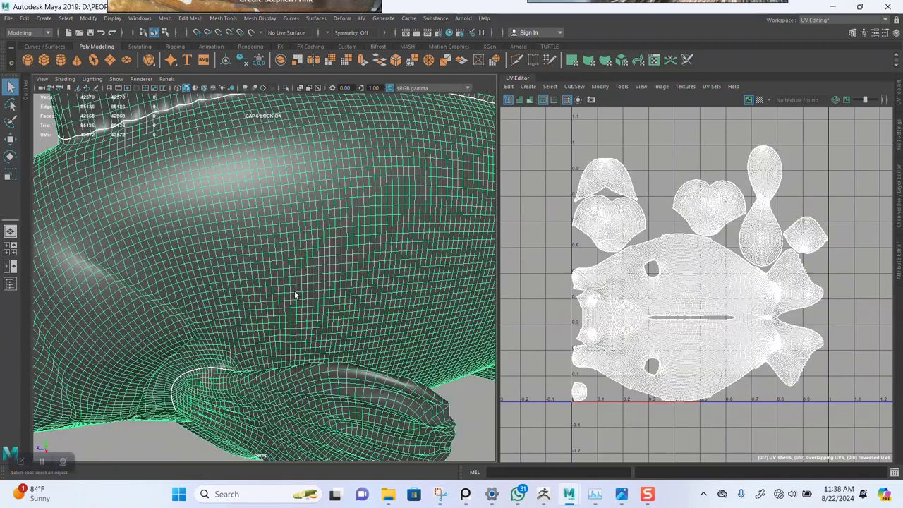
- Examine the fish body's wireframe and fins up close and from the front
scroll(296, 295, down, 5)
scroll(296, 296, up, 6)
scroll(297, 299, down, 2)
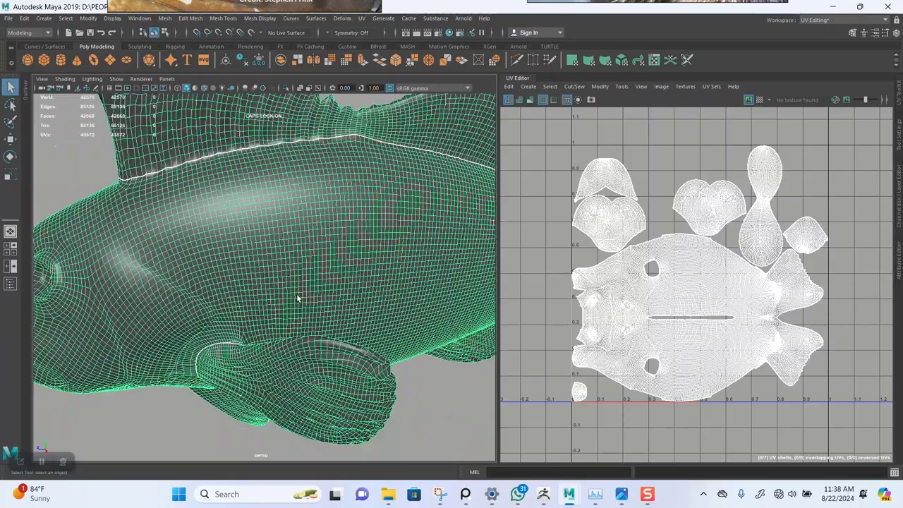
scroll(395, 391, down, 5)
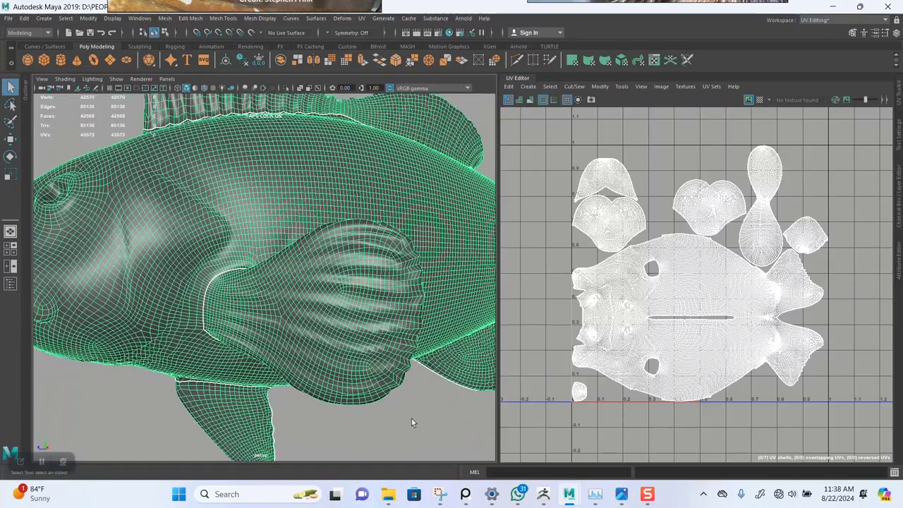
scroll(411, 421, down, 4)
alt+drag(332, 359, 357, 336)
scroll(346, 384, up, 3)
scroll(354, 399, down, 3)
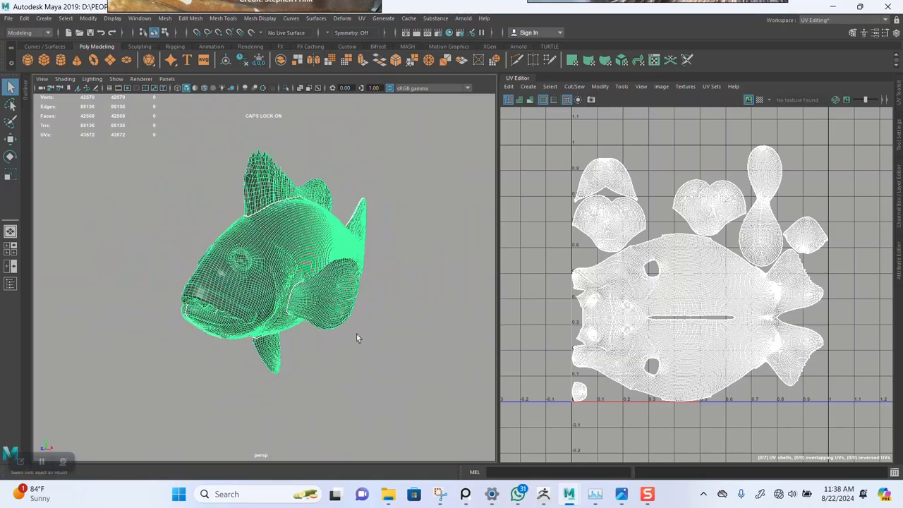
alt+right_drag(357, 336, 345, 378)
- Import the "2 UV FISH BASE" OBJ file from the ZEXPORT folder into the Maya scene
mouse_move(387, 493)
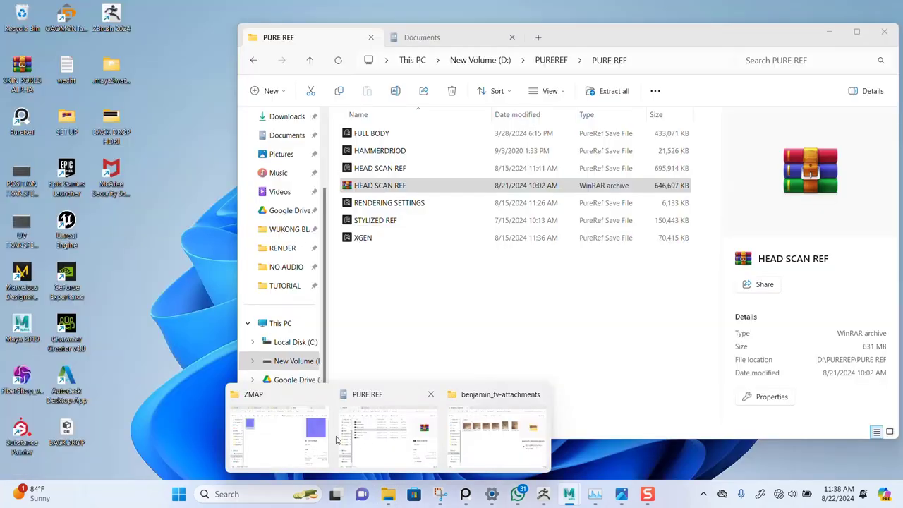
click(276, 430)
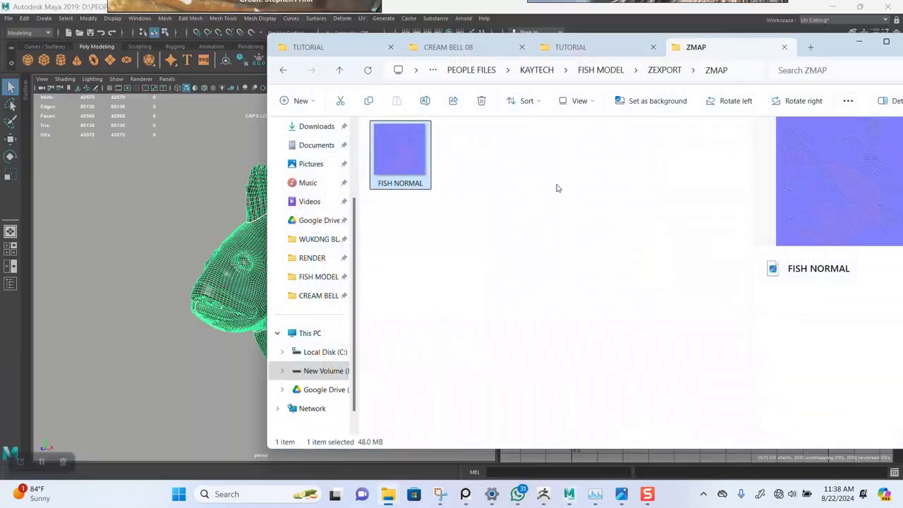
click(665, 70)
click(585, 215)
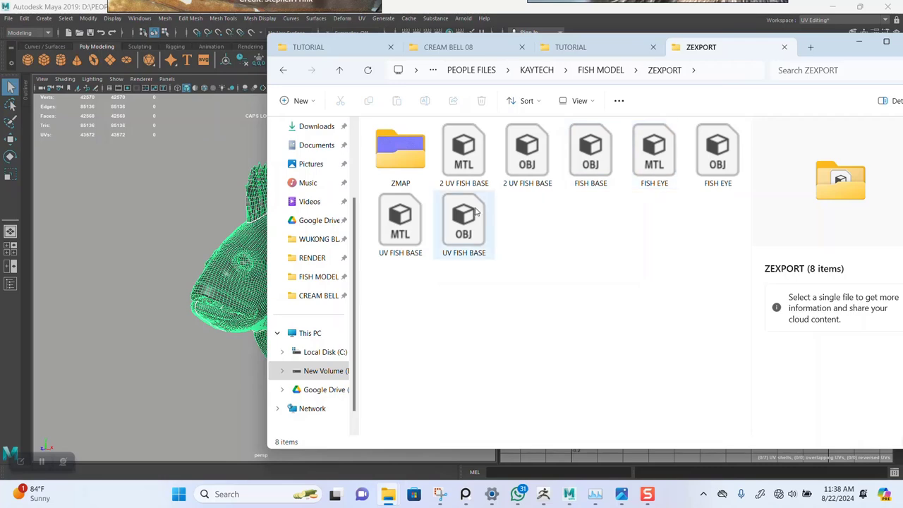
drag(527, 155, 128, 249)
click(125, 229)
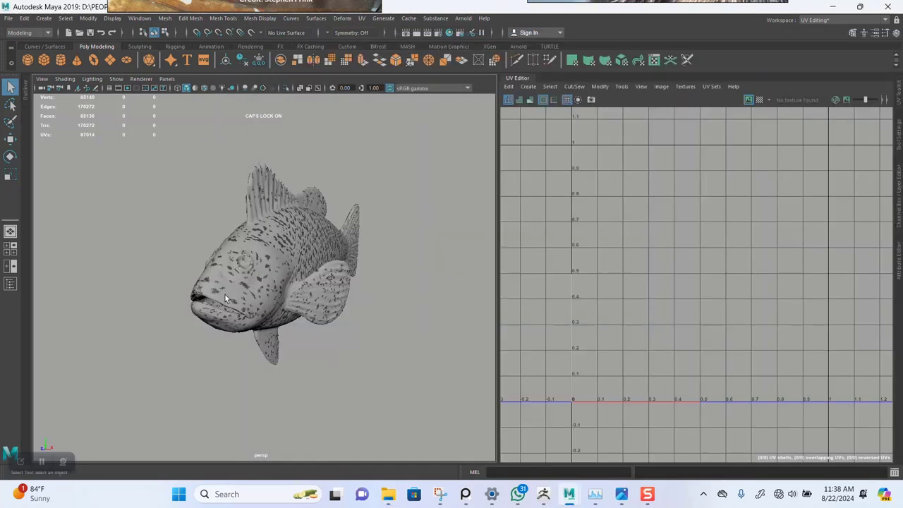
- Select the UV_FISH_BASE_ZBrushPolyMesh3D mesh in the Outliner and examine its UV shells for stretched or overlapping areas
click(24, 91)
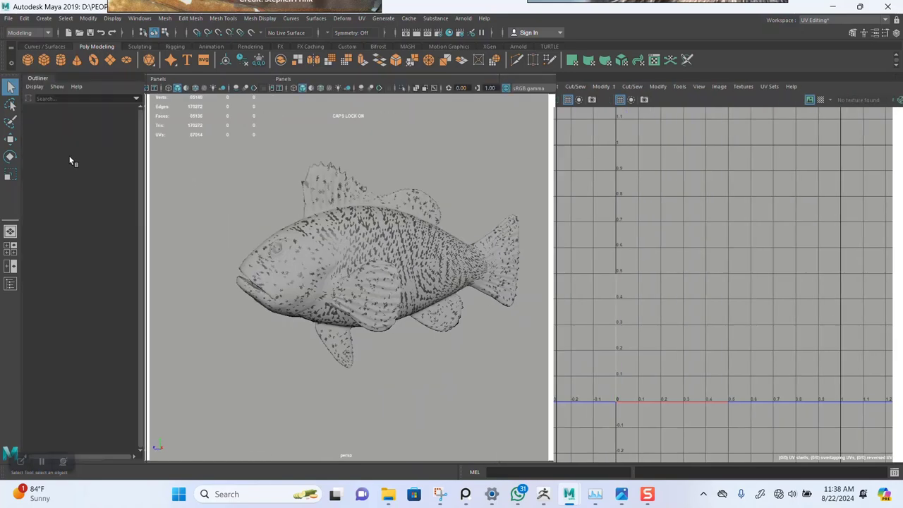
click(66, 155)
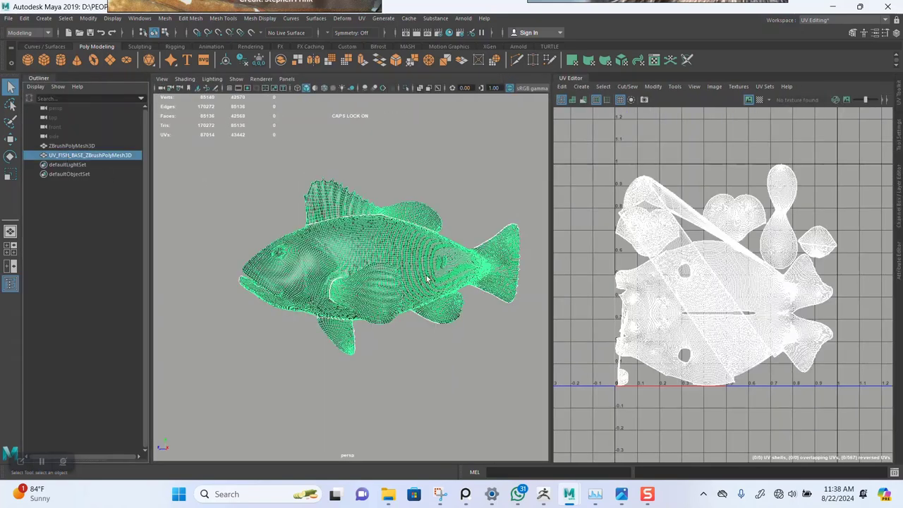
alt+right_drag(729, 239, 718, 397)
alt+middle_drag(715, 362, 764, 318)
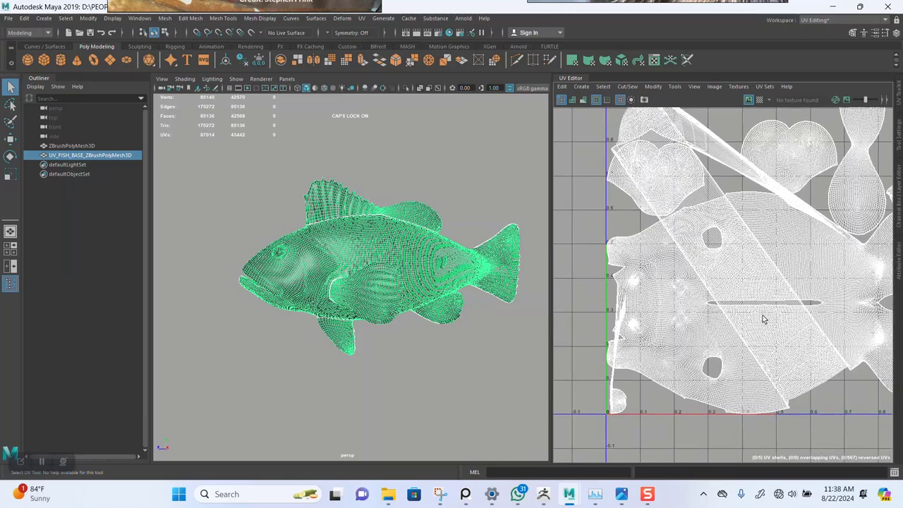
alt+right_drag(746, 310, 700, 434)
scroll(700, 434, up, 6)
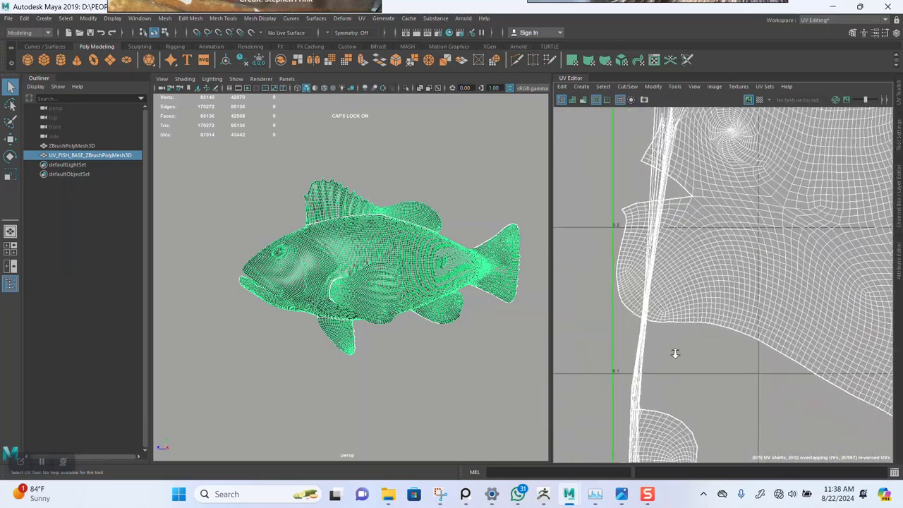
alt+right_drag(690, 356, 628, 269)
alt+middle_drag(695, 245, 665, 310)
alt+right_drag(677, 285, 627, 309)
- Inspect the selected fish mesh from several angles in the perspective view and deselect it
alt+drag(365, 266, 329, 283)
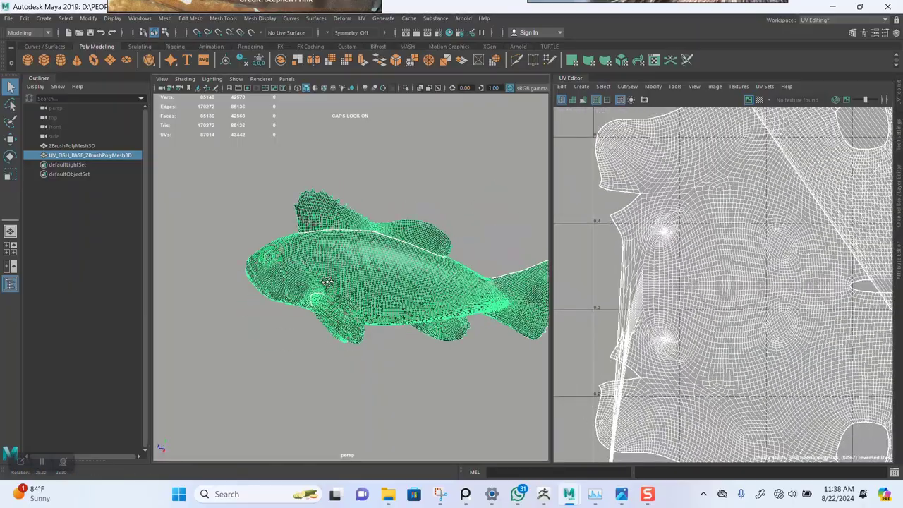
alt+right_drag(328, 282, 392, 357)
alt+drag(392, 357, 429, 220)
scroll(410, 294, down, 3)
click(426, 194)
scroll(368, 259, up, 3)
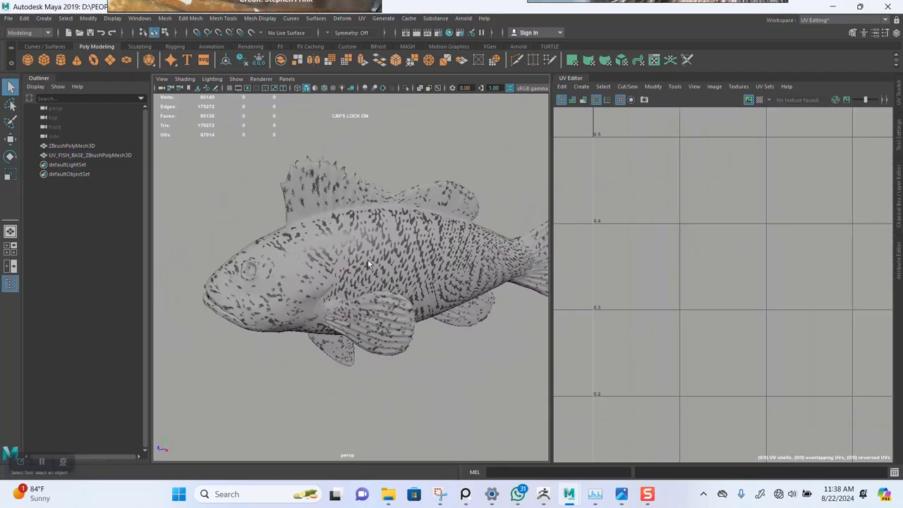
- Hide the UV_FISH_BASE_ZBrushPolyMesh3D mesh and the ZBrushPolyMesh3D mesh
click(90, 146)
click(90, 154)
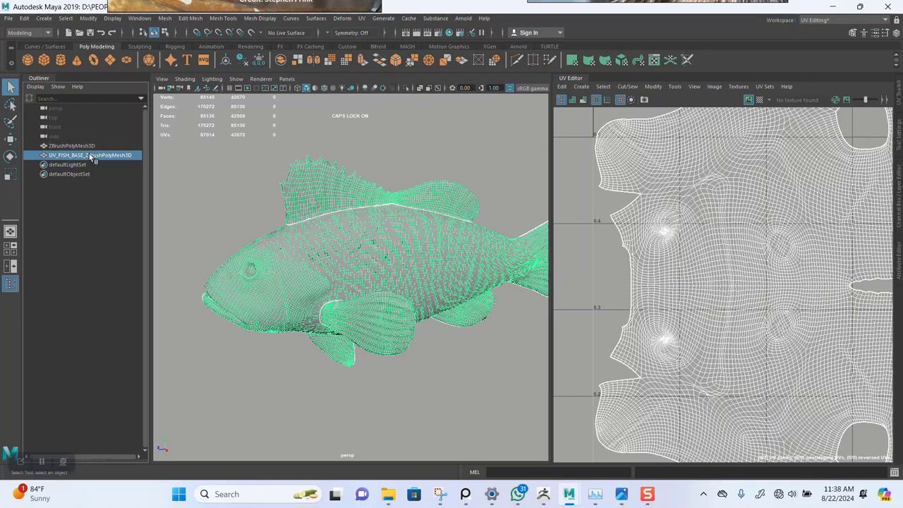
key(ctrl+h)
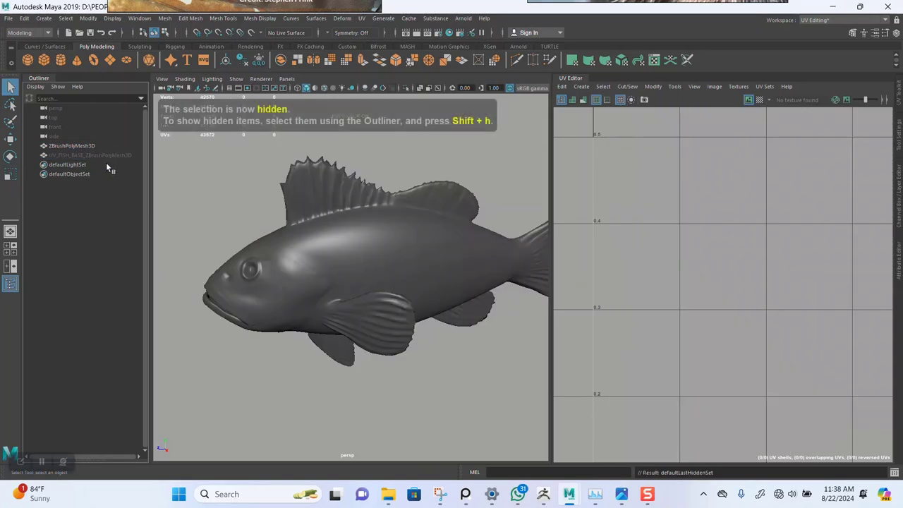
click(80, 146)
key(ctrl+h)
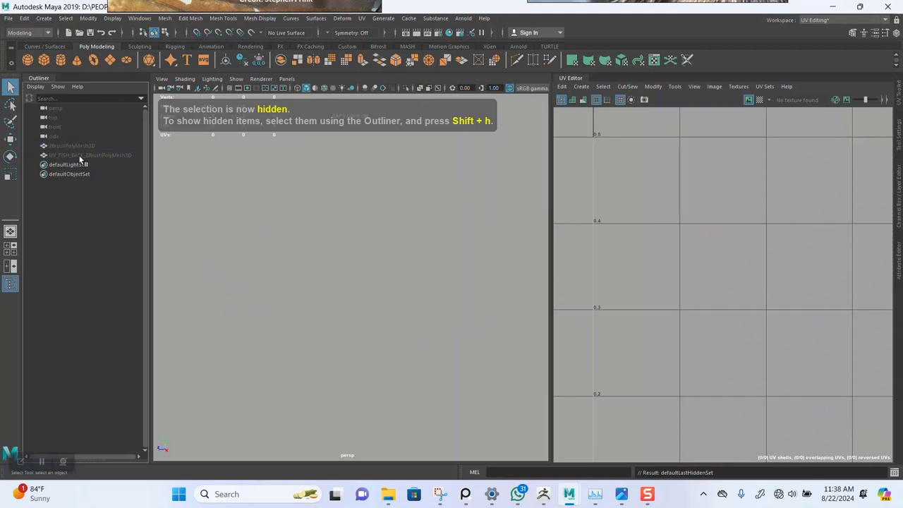
- Show only the UV_FISH_BASE_ZBrushPolyMesh3D mesh again and examine its surface from the side
click(82, 155)
key(shift+h)
click(320, 132)
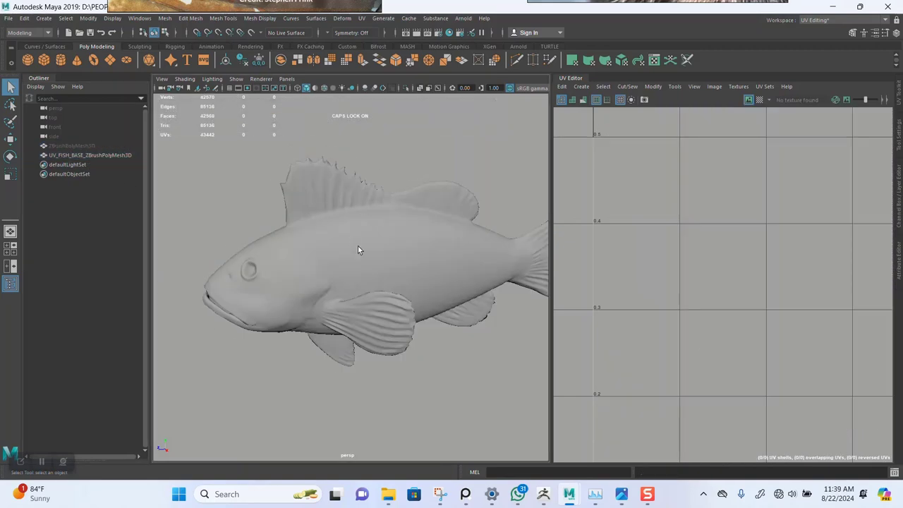
mouse_move(358, 250)
alt+mouse_down()
mouse_move(335, 226)
mouse_move(365, 237)
mouse_move(354, 278)
mouse_move(404, 298)
mouse_move(409, 278)
mouse_move(410, 309)
mouse_move(371, 271)
mouse_move(374, 307)
mouse_move(433, 196)
alt+mouse_up()
click(404, 299)
click(433, 196)
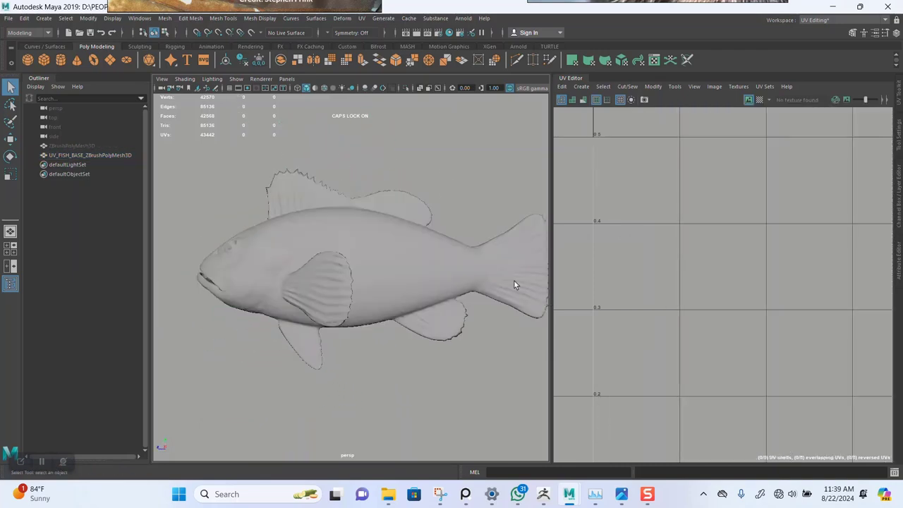
- Switch to ZBrush and, at the fish body's 10.897-million-point subdivision level, hide the NEW SCALES and SCALES CORRECT layers
click(543, 494)
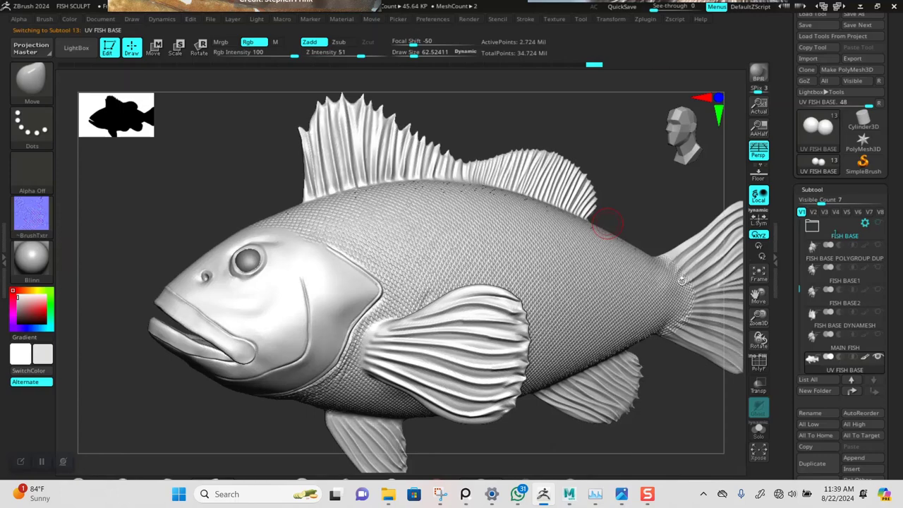
scroll(784, 391, down, 10)
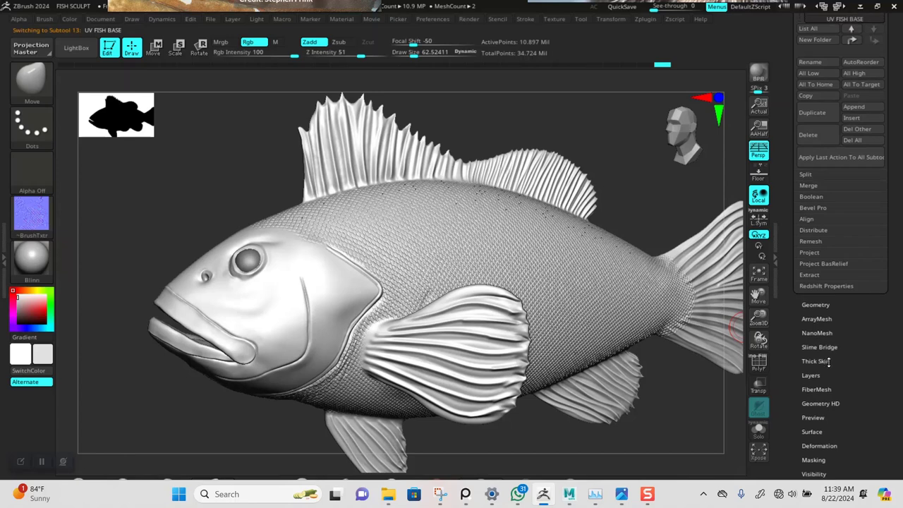
click(818, 370)
click(877, 168)
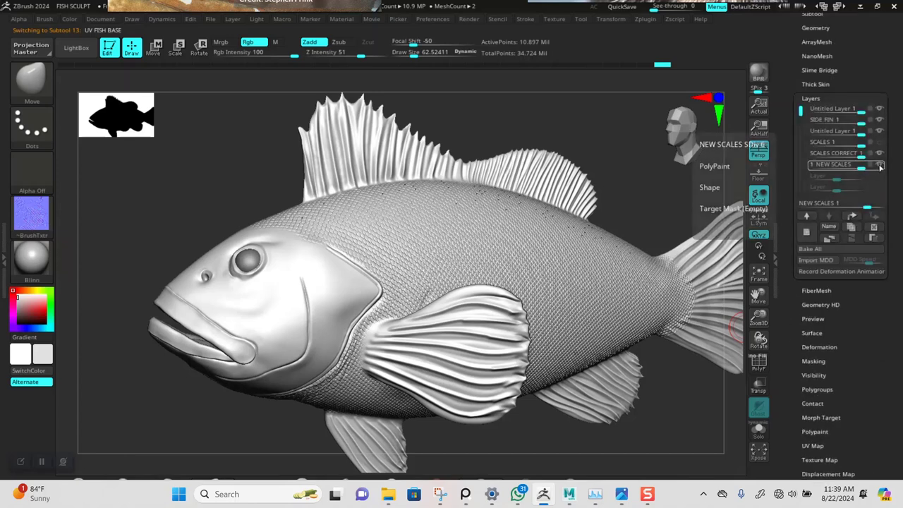
click(881, 164)
click(880, 156)
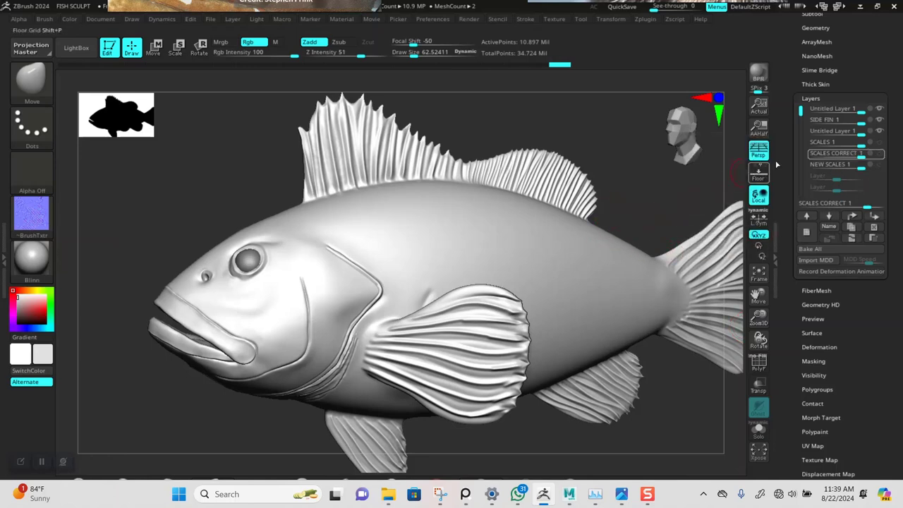
- Lower the fish body to the 42,570-point subdivision level with the scale layers hidden
key(shift+d)
key(shift+d)
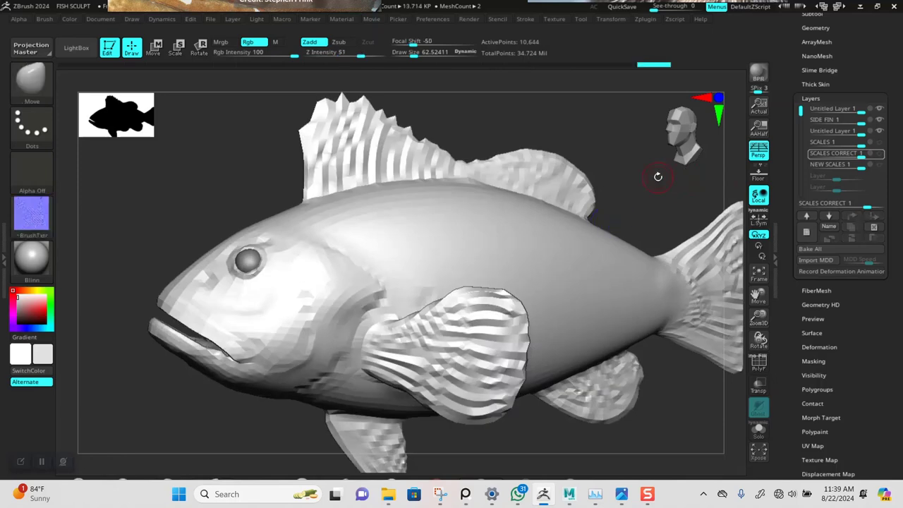
key(d)
- Export the scale-free fish body at the 42,570-point level as the OBJ file 2 UV NO SCALE FISH BASE in the ZEXPORT folder
scroll(794, 221, up, 5)
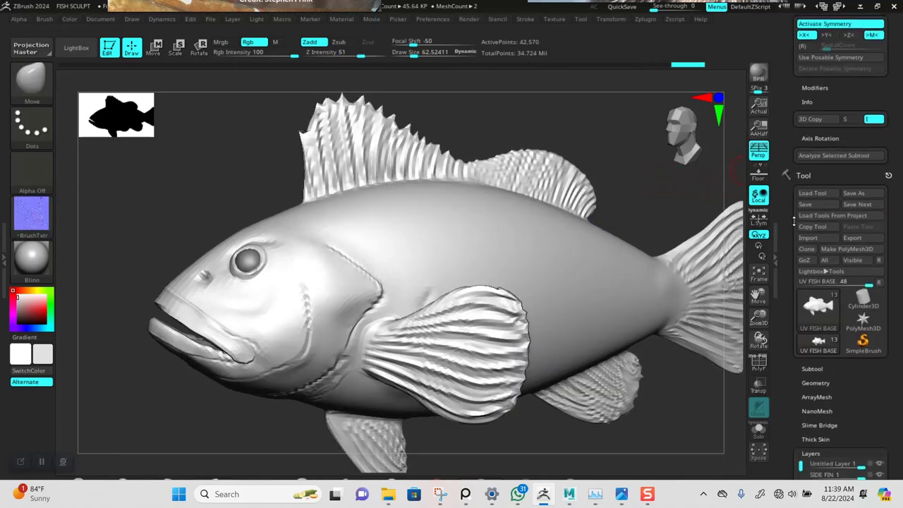
click(852, 238)
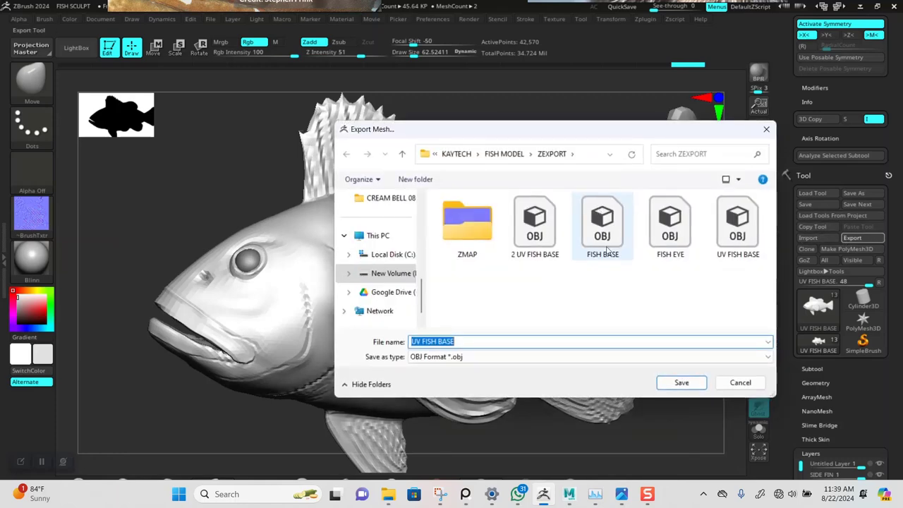
click(535, 240)
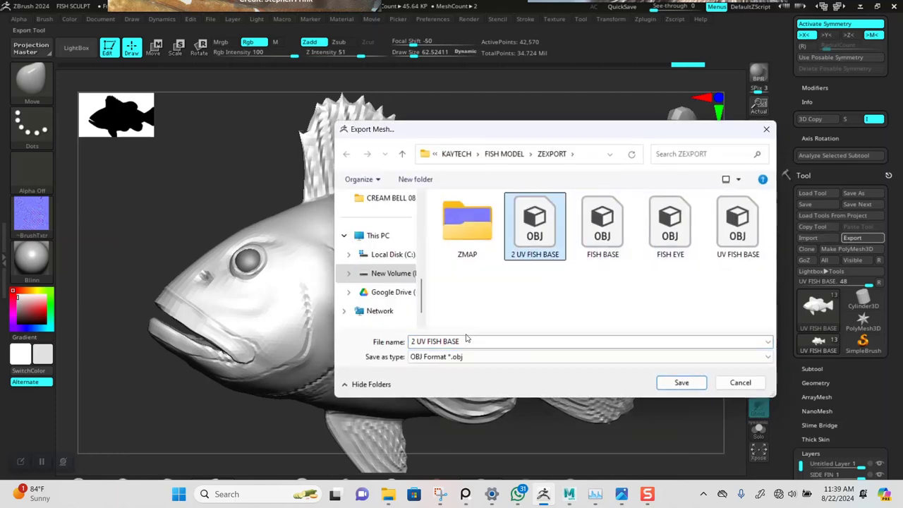
click(412, 340)
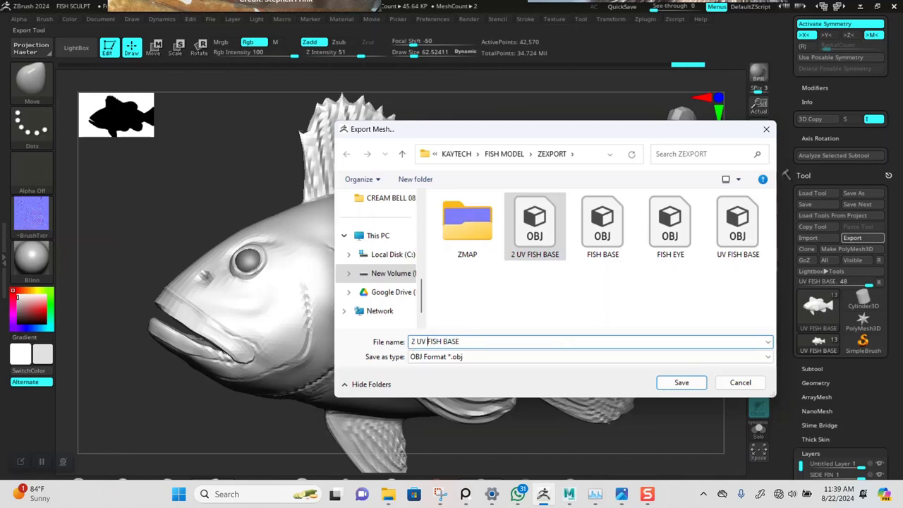
text(NO SCALE)
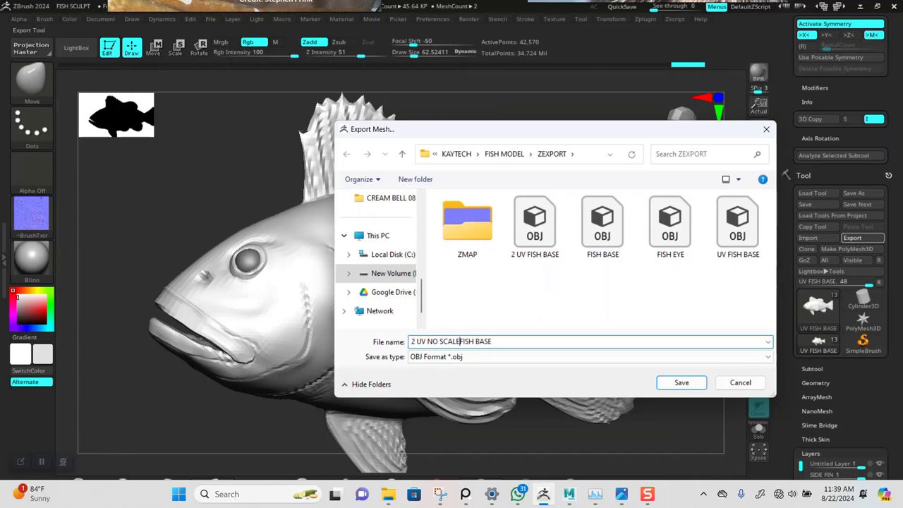
key(Return)
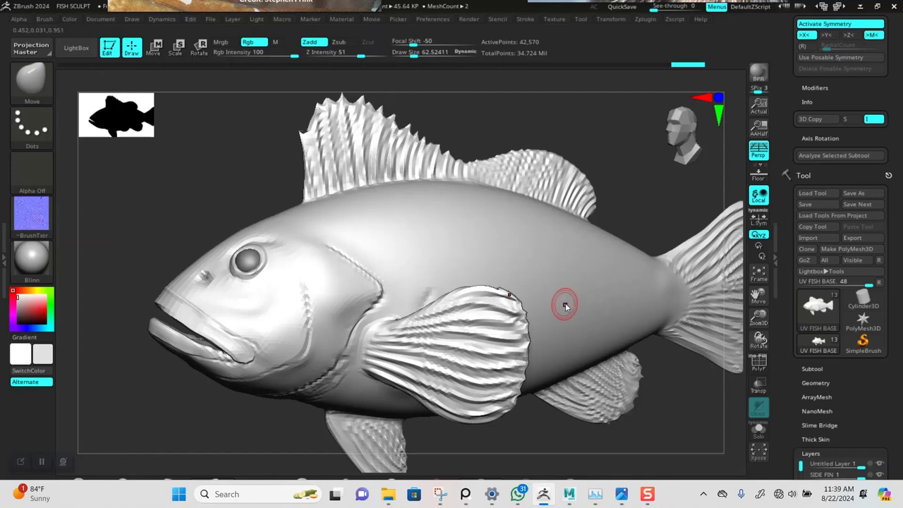
- Switch to Maya and import the 2 UV NO SCALE FISH BASE OBJ from the ZEXPORT folder into the scene
key(alt+Tab)
click(298, 159)
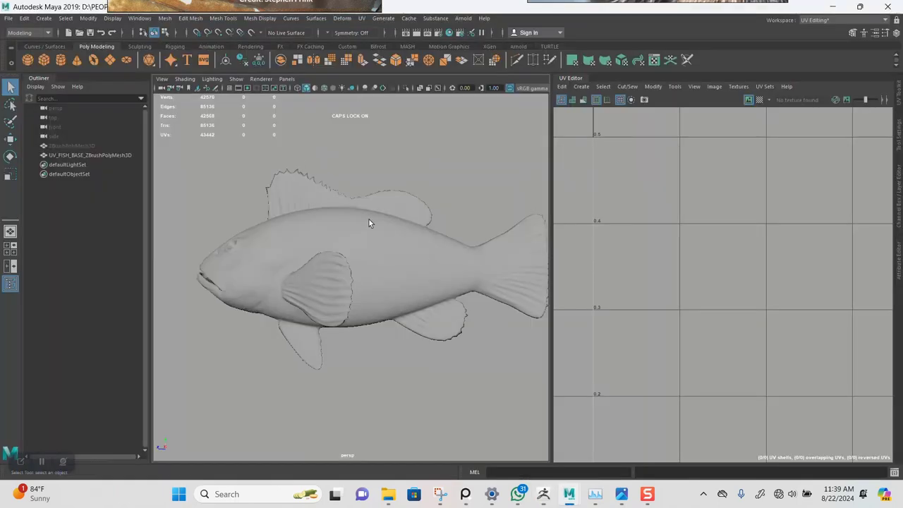
mouse_move(386, 501)
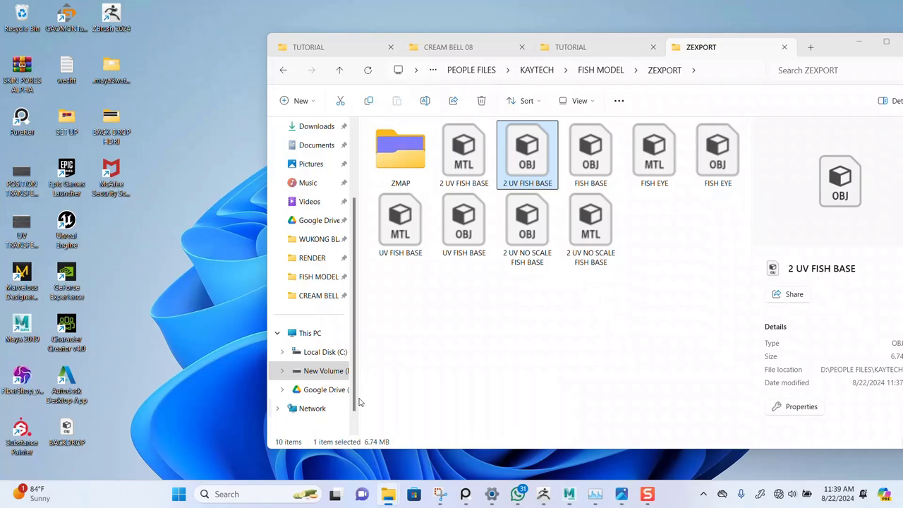
click(300, 450)
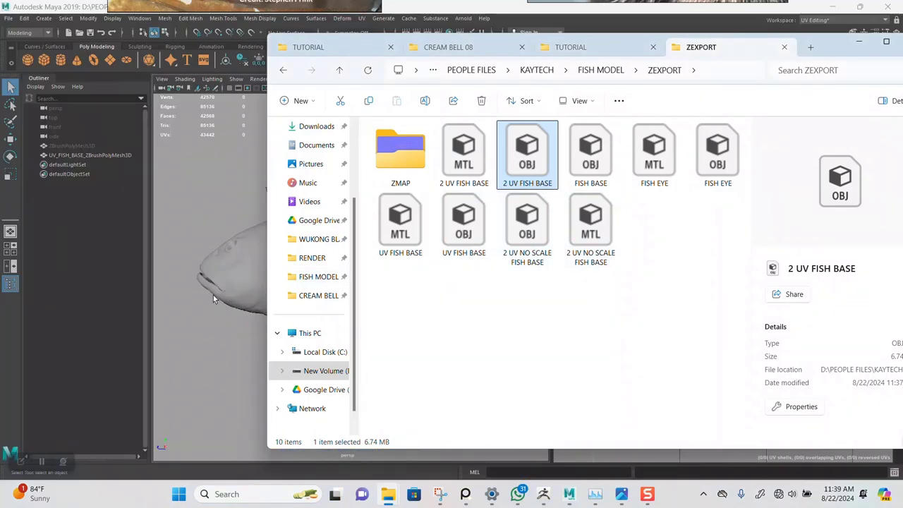
click(542, 238)
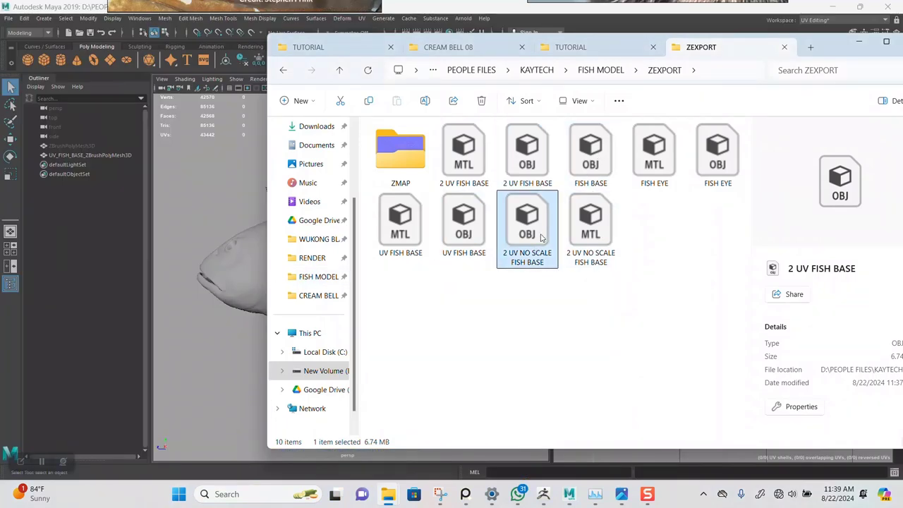
drag(512, 240, 201, 381)
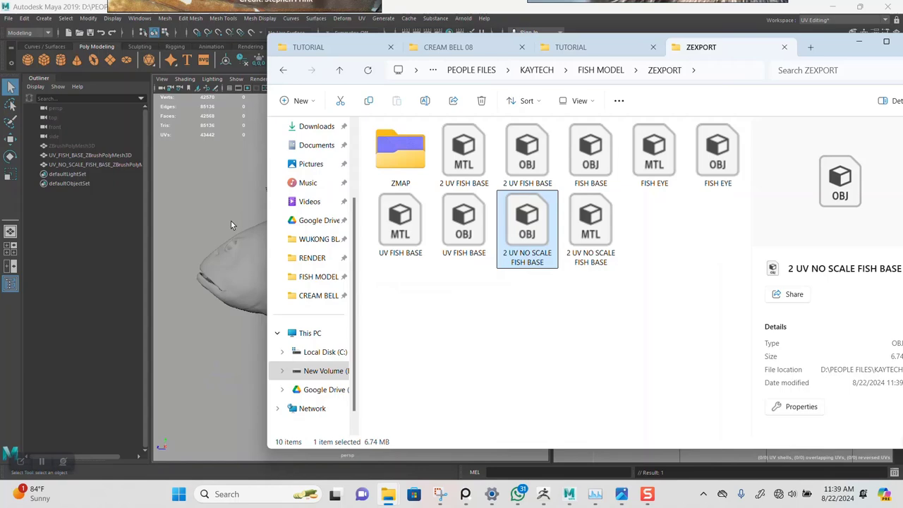
click(203, 187)
- Hide the UV_FISH_BASE_ZBrushPolyMesh3D mesh and examine the surface of the newly imported no-scale body up close
click(92, 165)
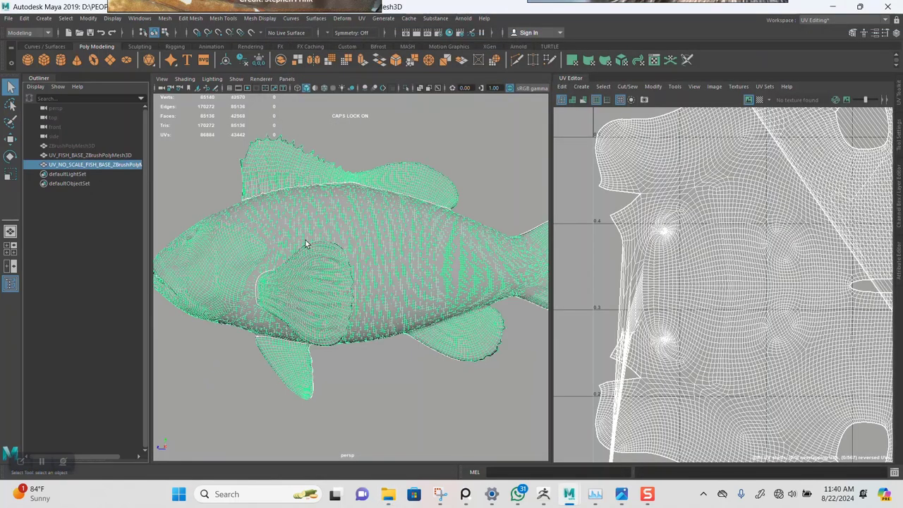
click(92, 155)
key(ctrl+h)
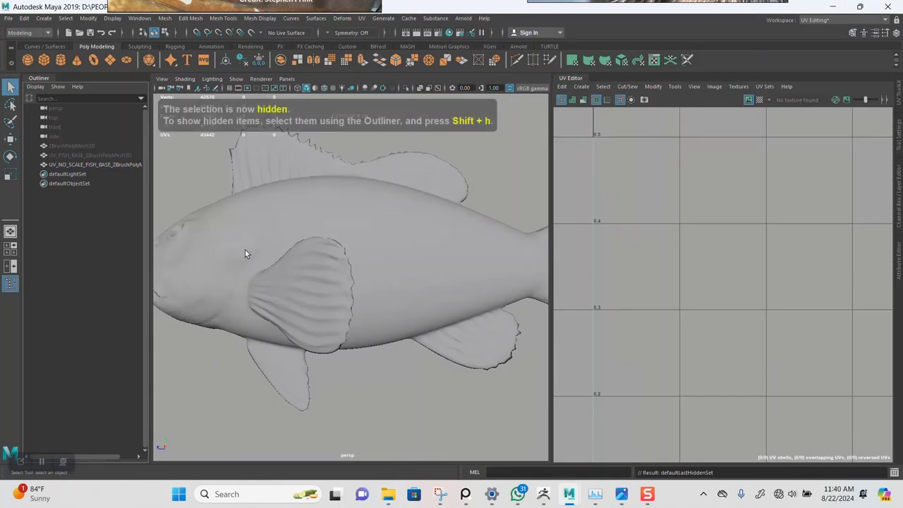
click(351, 279)
click(400, 381)
scroll(375, 323, up, 10)
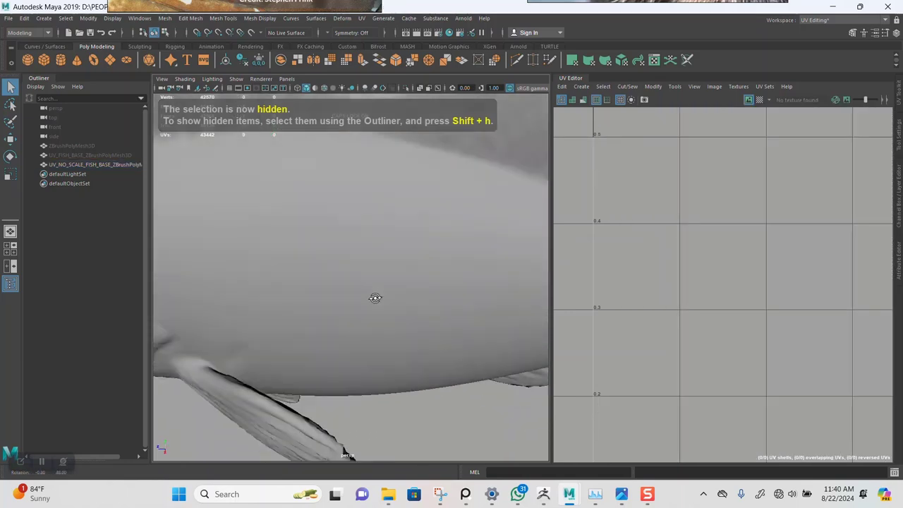
- Hide the UV_NO_SCALE_FISH_BASE mesh and show the UV_FISH_BASE_ZBrushPolyMesh3D mesh in its place
click(73, 165)
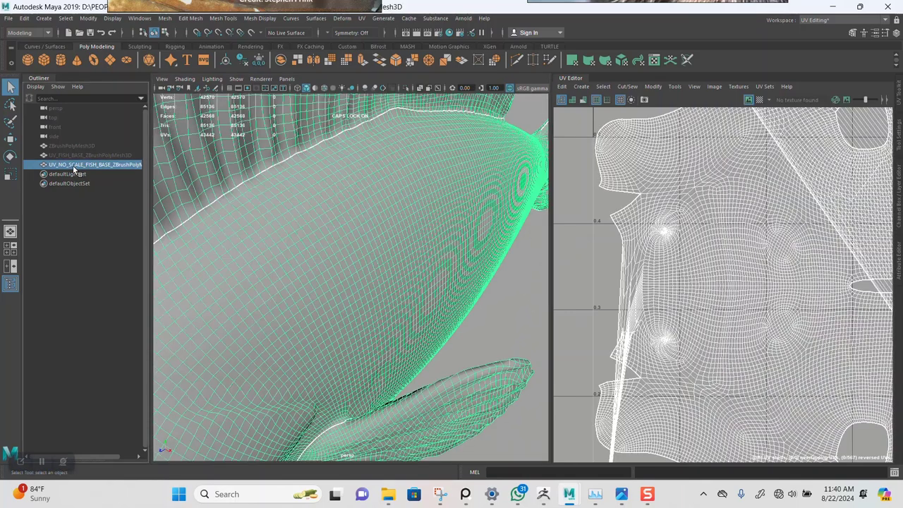
key(ctrl+h)
click(74, 155)
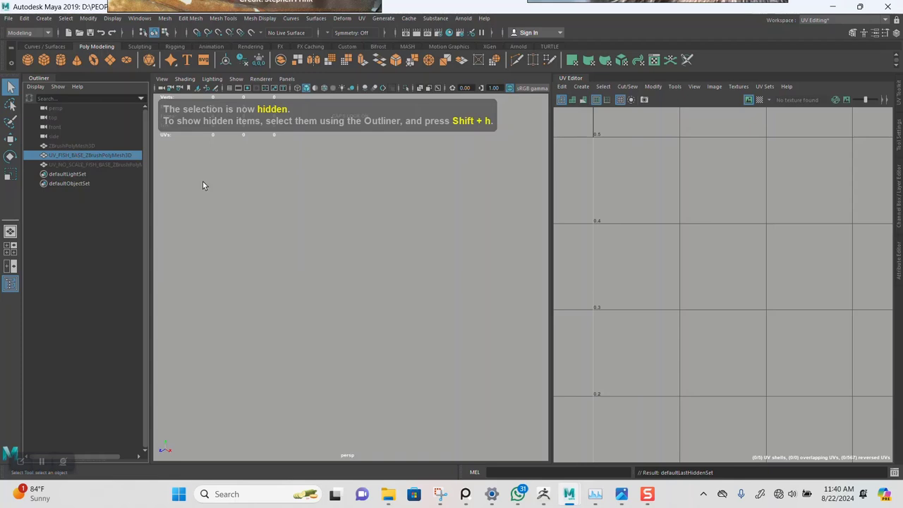
key(shift+h)
click(494, 312)
scroll(414, 298, up, 10)
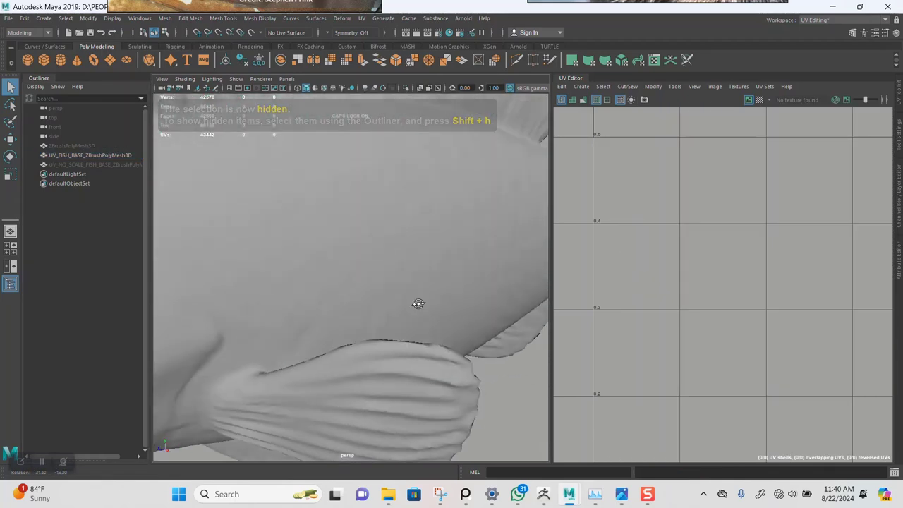
- Examine the flank, head and fins of the UV_FISH_BASE_ZBrushPolyMesh3D mesh from several angles
scroll(408, 300, down, 8)
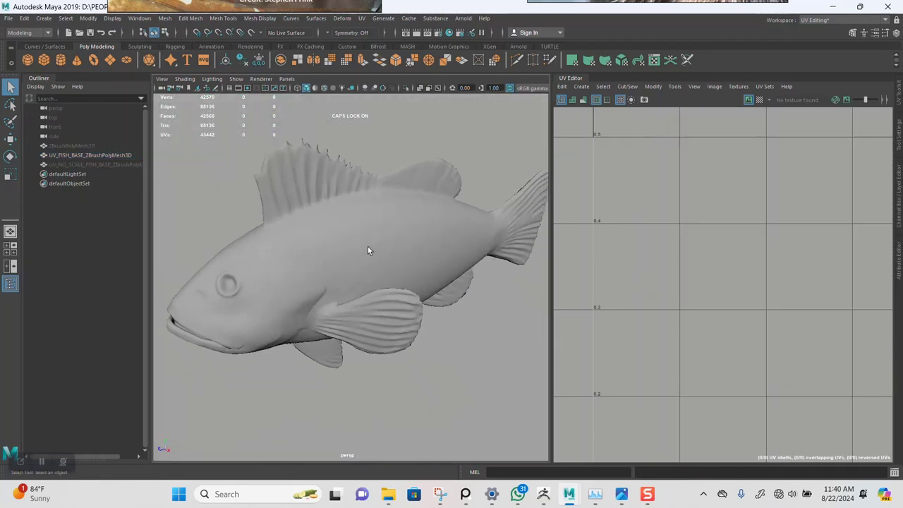
scroll(363, 272, up, 6)
alt+drag(358, 291, 376, 276)
alt+middle_drag(376, 276, 378, 275)
alt+drag(379, 275, 413, 274)
alt+right_drag(414, 275, 381, 276)
alt+drag(381, 276, 364, 278)
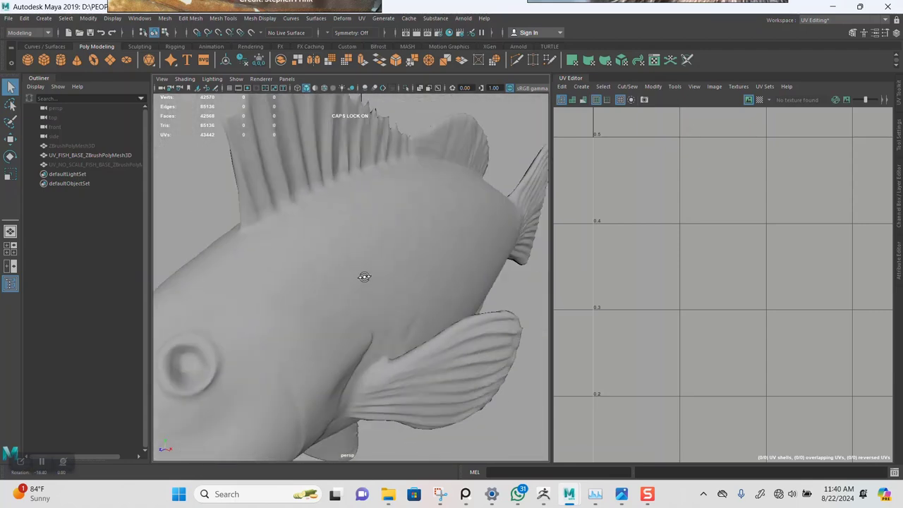
alt+right_drag(364, 277, 314, 272)
alt+drag(314, 272, 332, 282)
- Import the FISH EYE OBJ from the ZEXPORT folder into the scene and check the eye in its socket
mouse_move(388, 494)
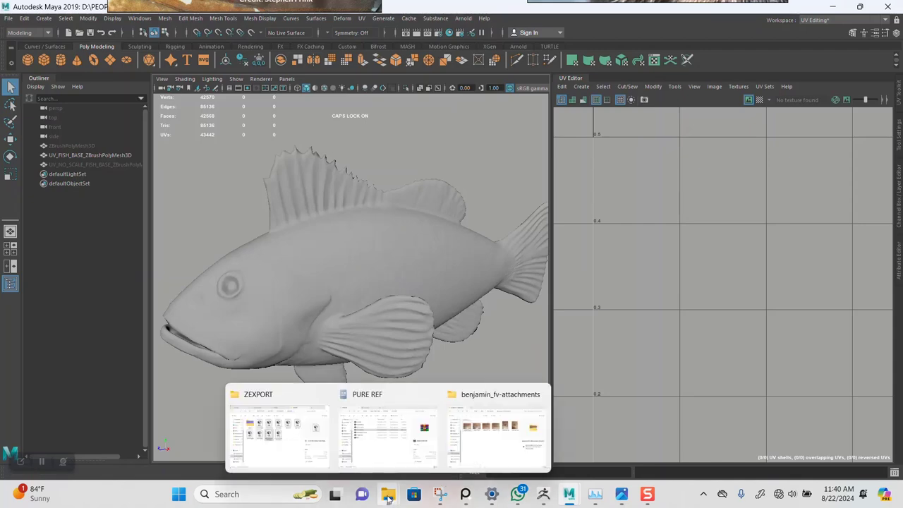
click(276, 416)
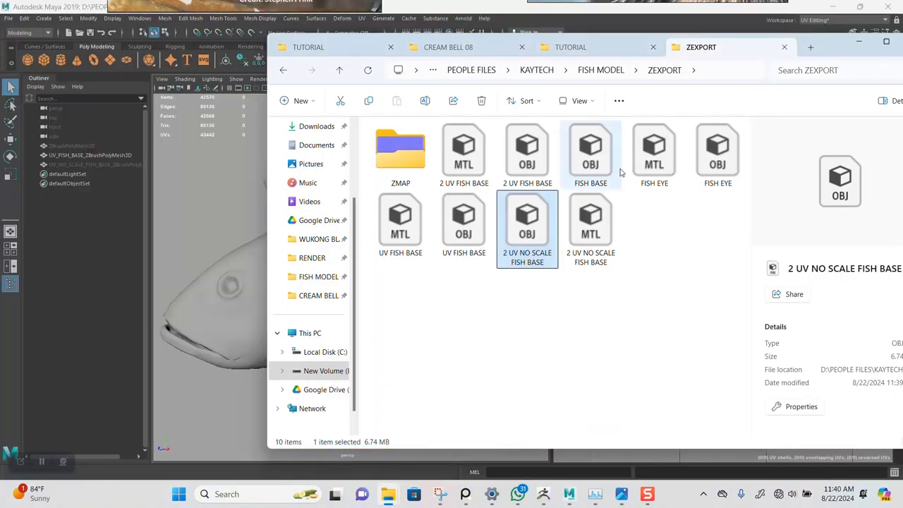
drag(718, 154, 215, 238)
alt+right_drag(268, 277, 317, 286)
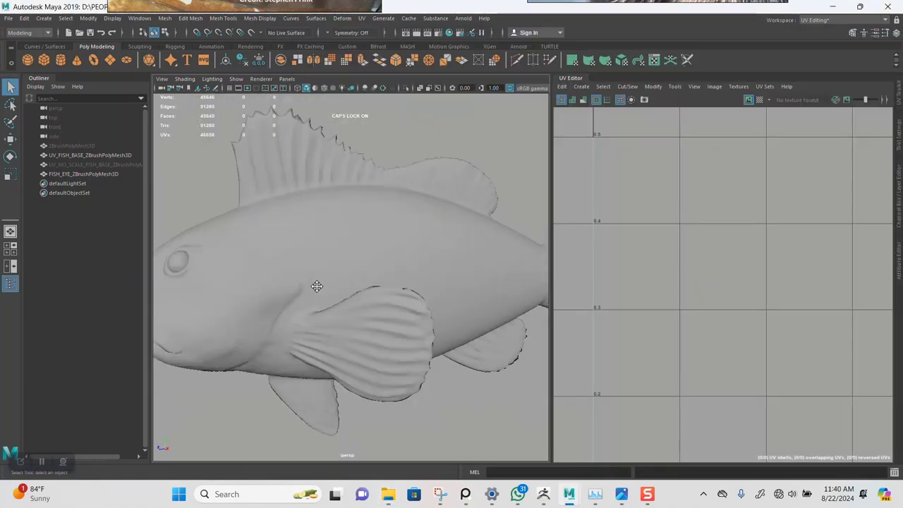
scroll(317, 285, up, 2)
- Hide the UV_FISH_BASE and FISH_EYE meshes, show ZBrushPolyMesh3D, and select it to inspect its complete UV layout
click(97, 157)
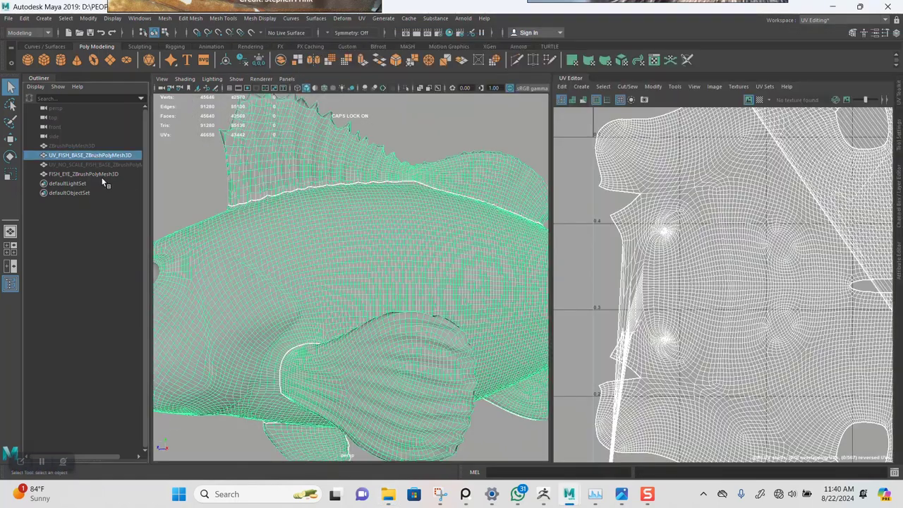
ctrl+click(99, 174)
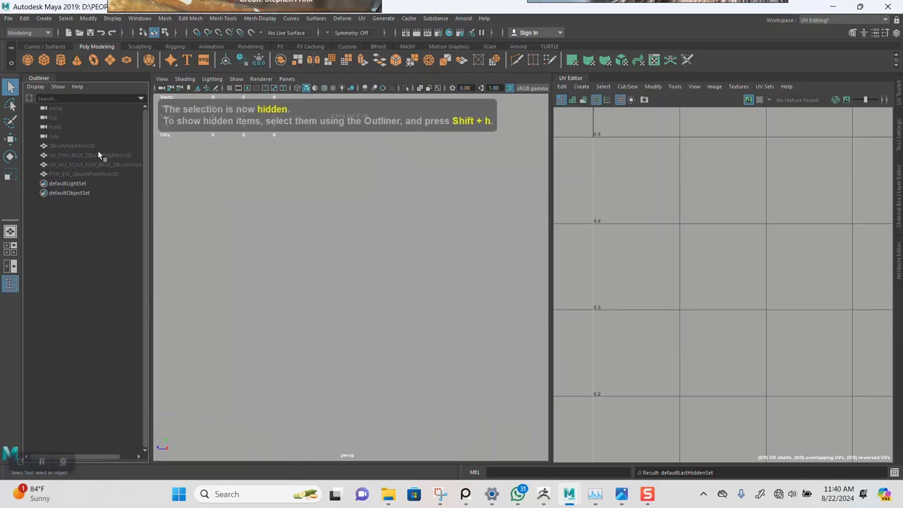
click(91, 146)
key(shift+h)
click(417, 151)
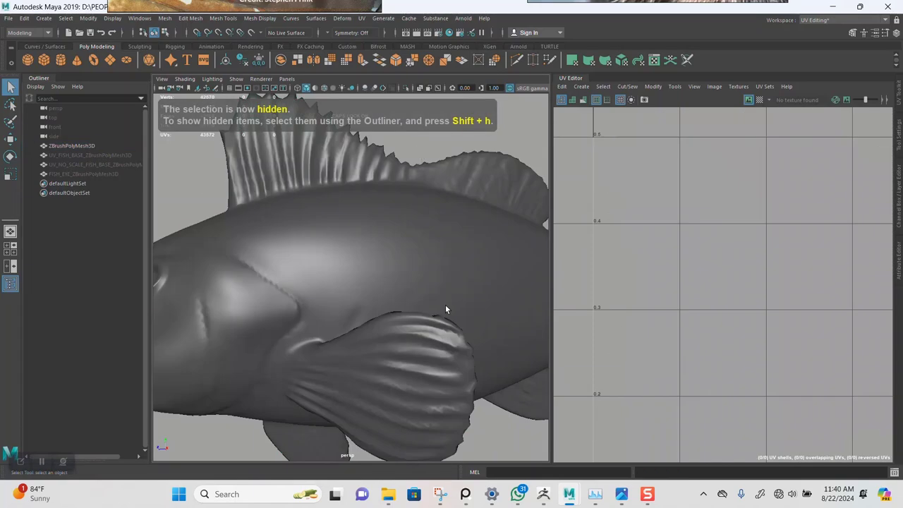
scroll(446, 305, down, 4)
alt+drag(416, 299, 406, 292)
click(427, 288)
scroll(725, 325, down, 8)
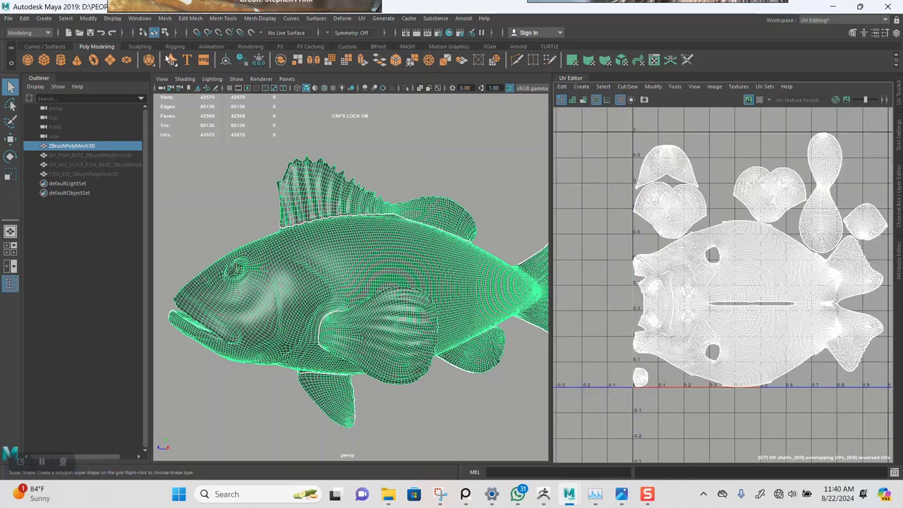
- Start exporting the selected ZBrushPolyMesh3D mesh and set the destination to the FISH MODEL\ZEXPORT folder, using the path copied from File Explorer
click(9, 18)
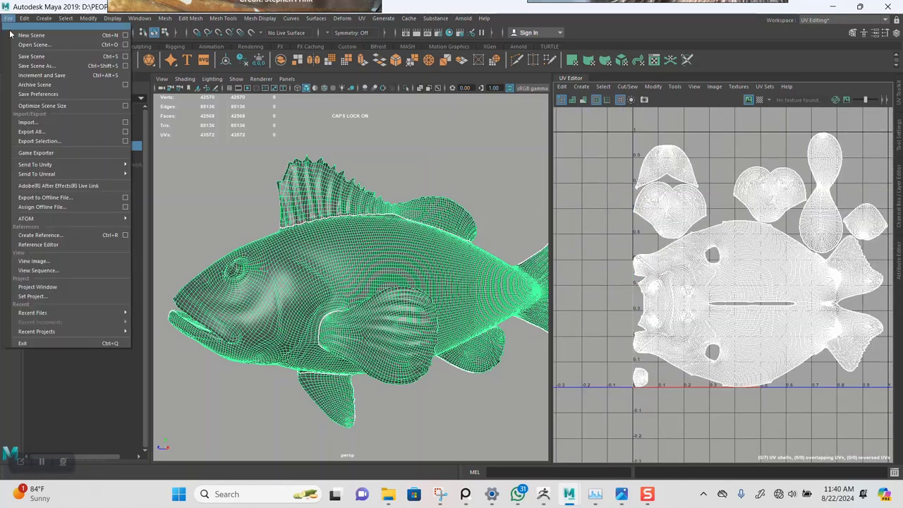
click(55, 141)
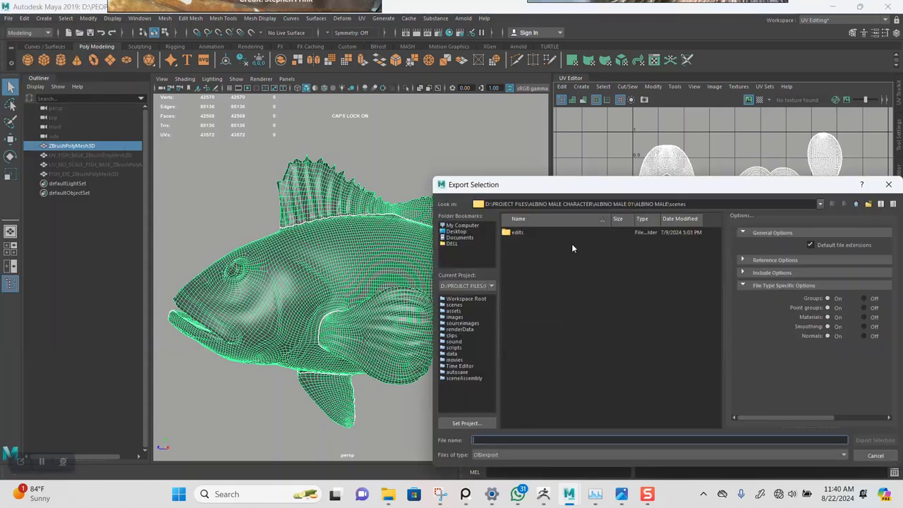
mouse_move(388, 494)
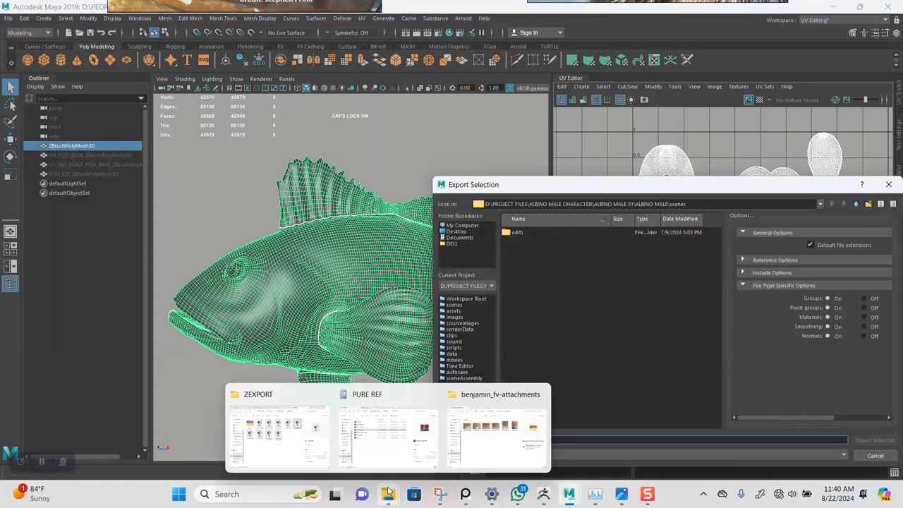
click(275, 432)
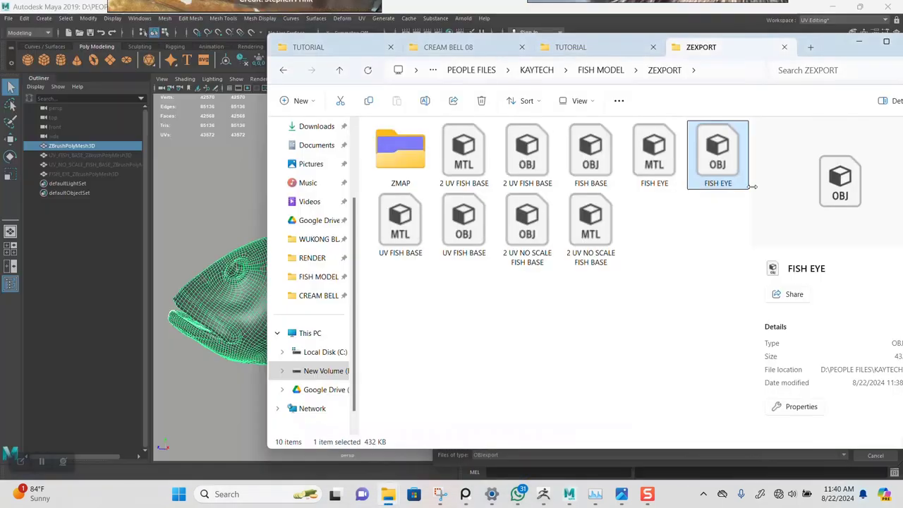
click(707, 70)
key(ctrl+c)
click(731, 12)
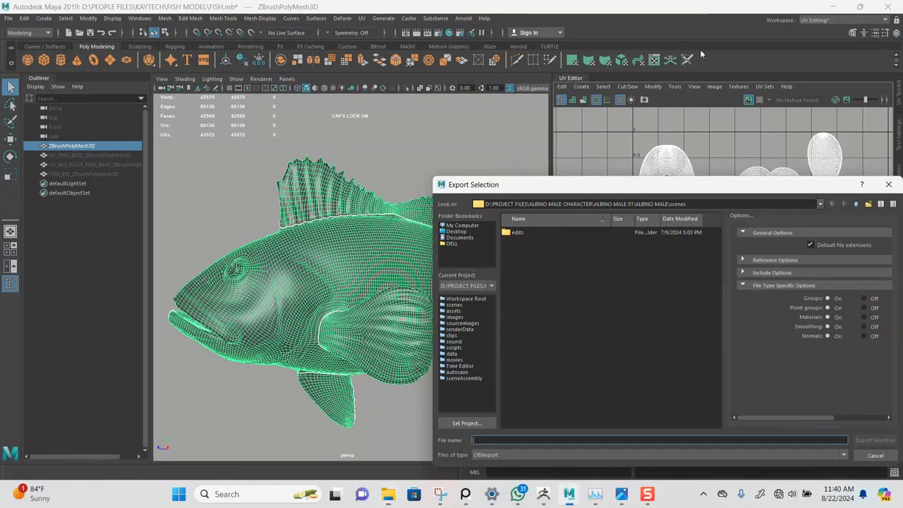
triple_click(700, 203)
key(ctrl+v)
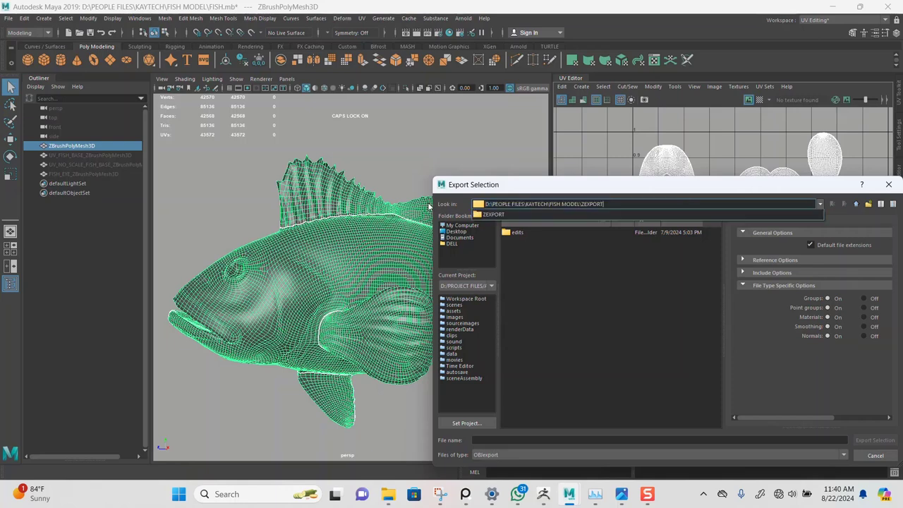
key(Return)
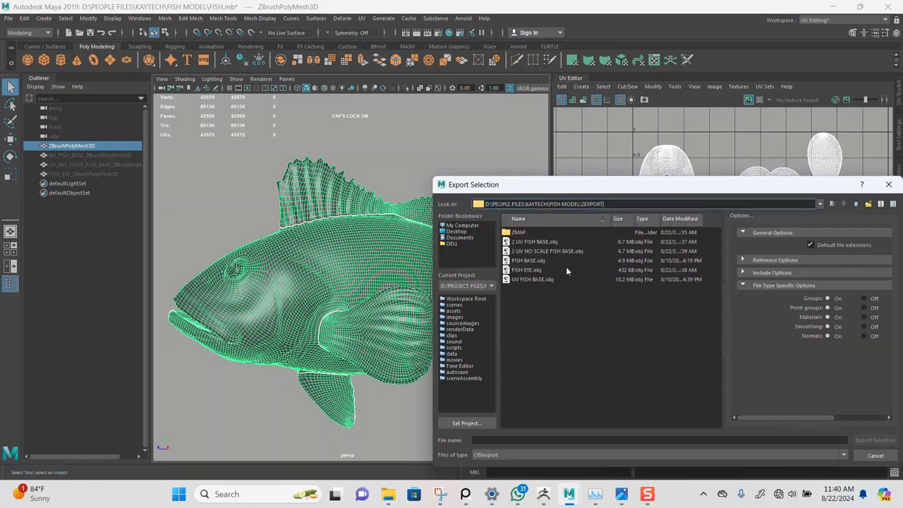
- Name the export NEW UV FISH BASE, based on the existing UV FISH BASE file name, and export the selection as OBJ
click(531, 279)
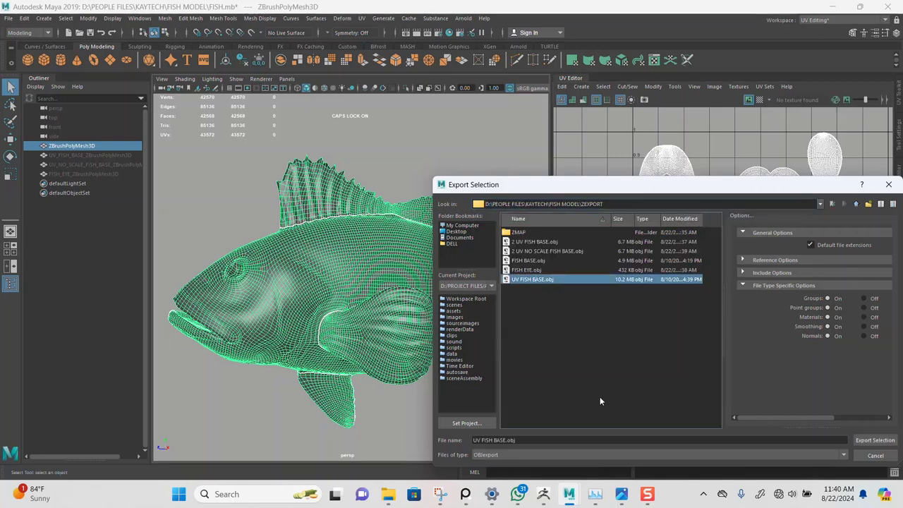
click(474, 439)
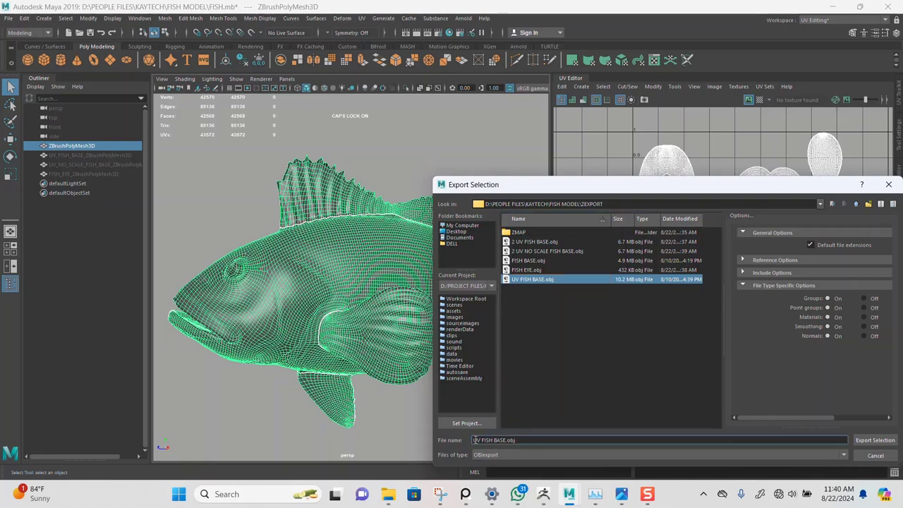
text(2)
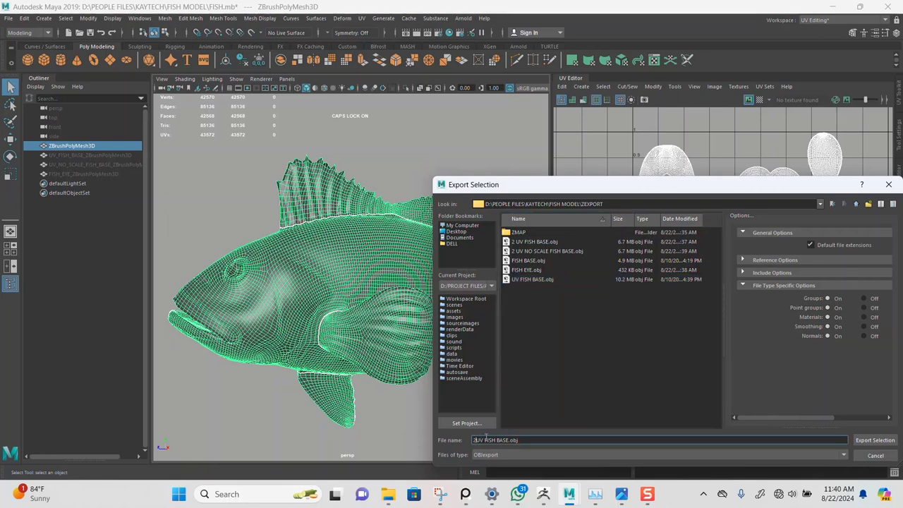
key(BackSpace)
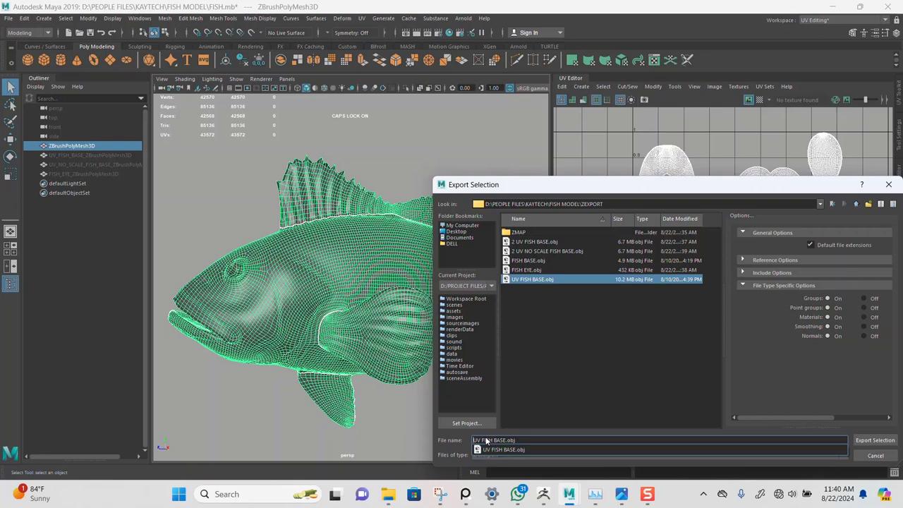
click(546, 383)
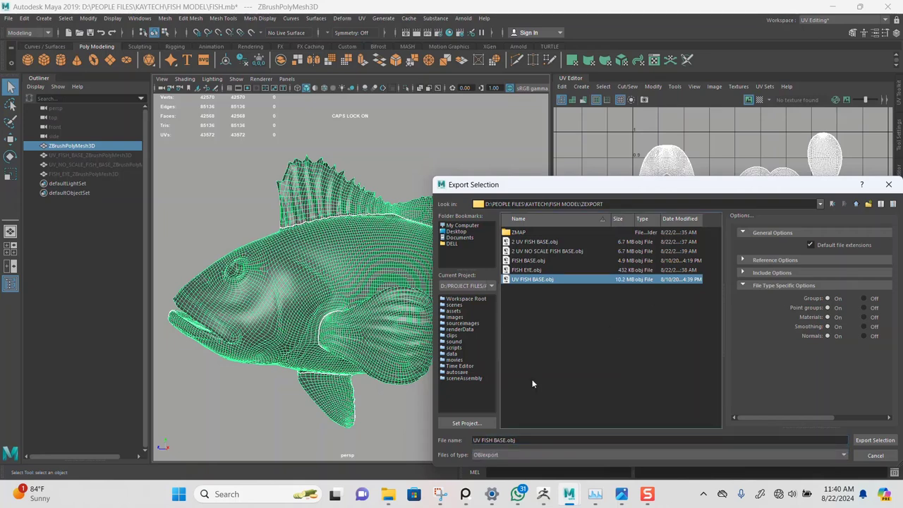
click(474, 441)
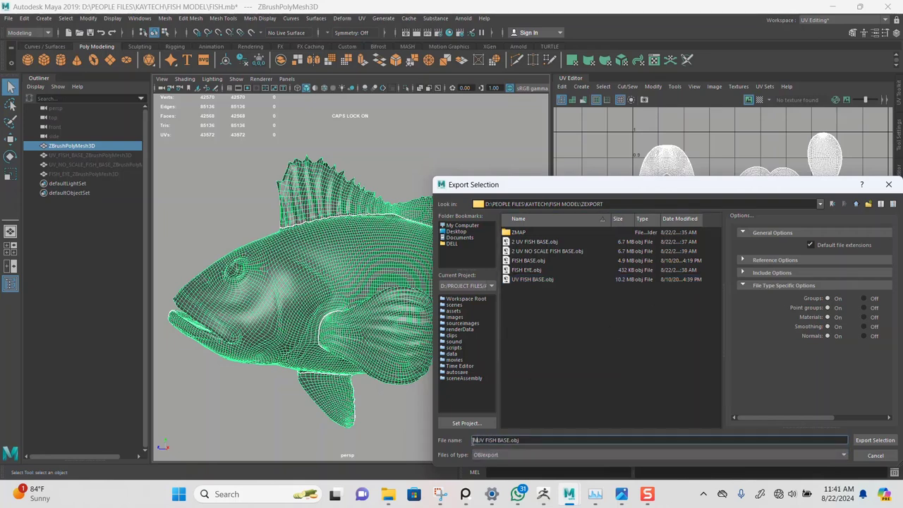
key(Return)
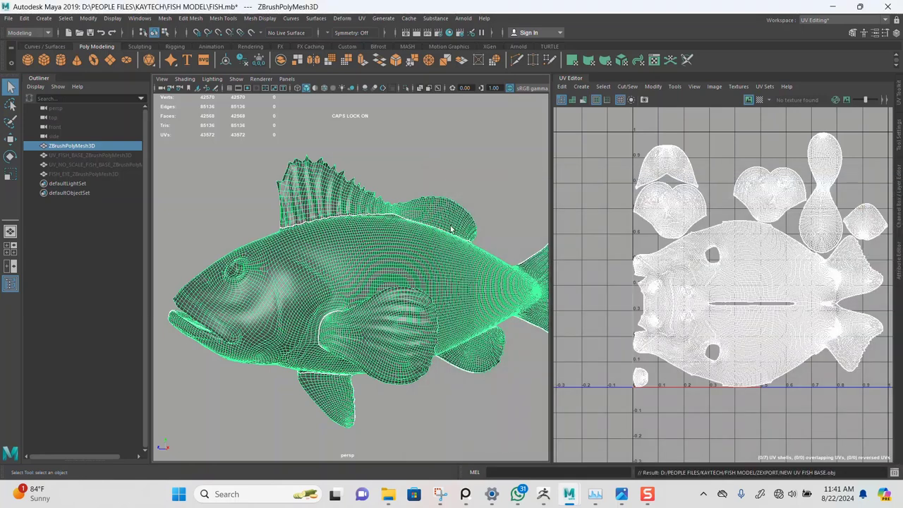
- Switch to ZBrush and delete the existing UVs of the UV FISH BASE subtool
click(543, 494)
scroll(791, 297, down, 10)
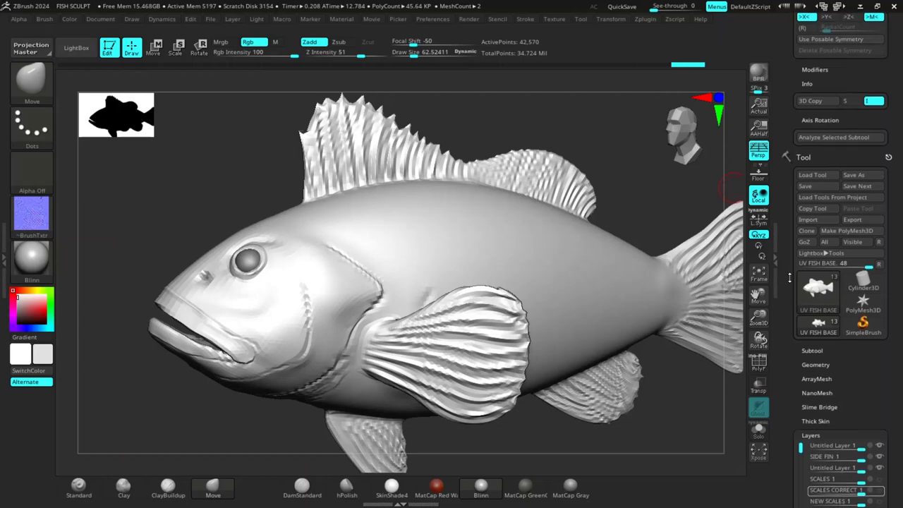
scroll(795, 266, down, 6)
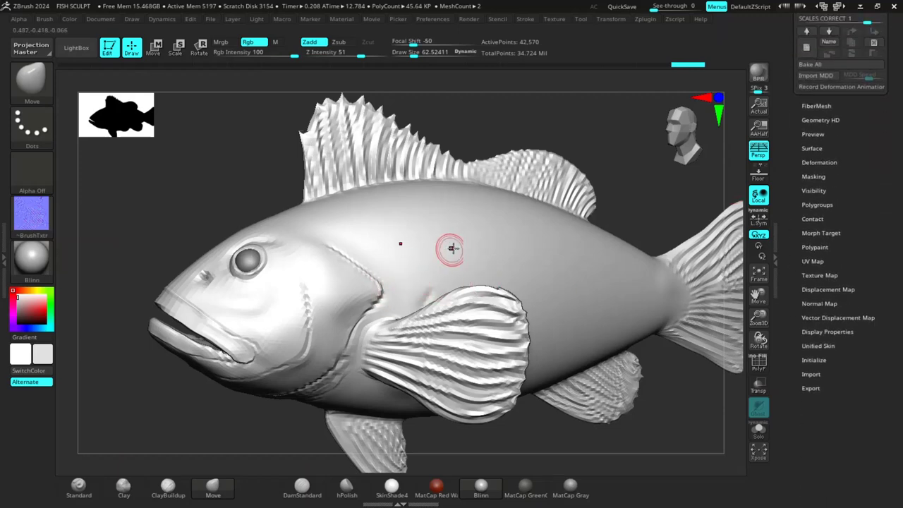
click(812, 261)
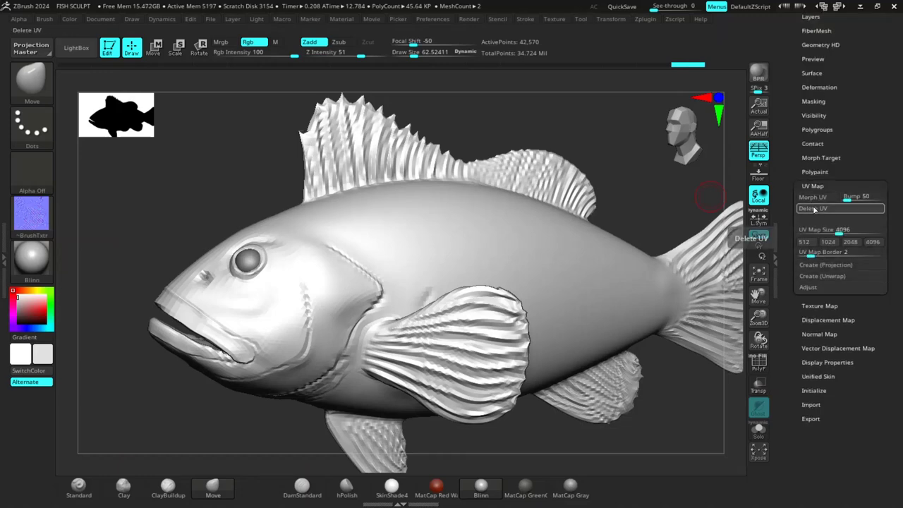
click(815, 209)
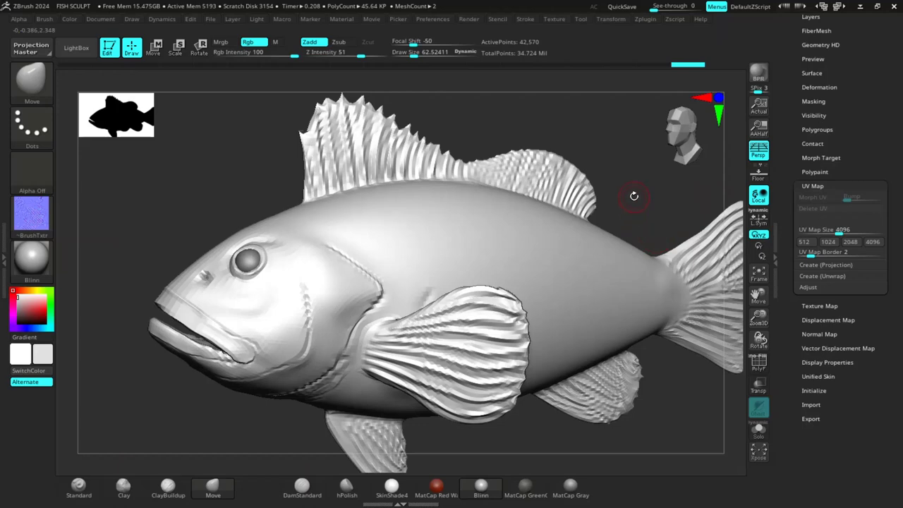
drag(633, 196, 641, 202)
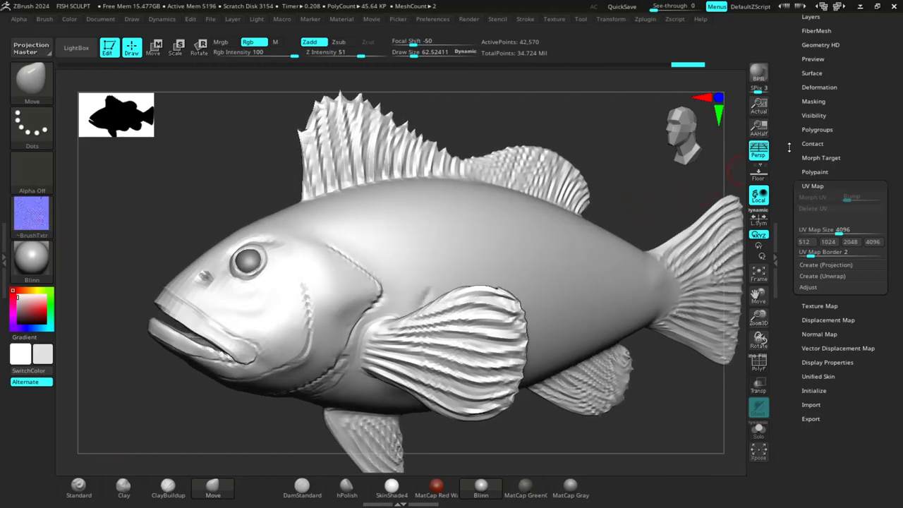
- Import the NEW UV FISH BASE OBJ from ZEXPORT into the fish subtool and check its UV Map settings
scroll(789, 147, up, 4)
scroll(780, 223, up, 2)
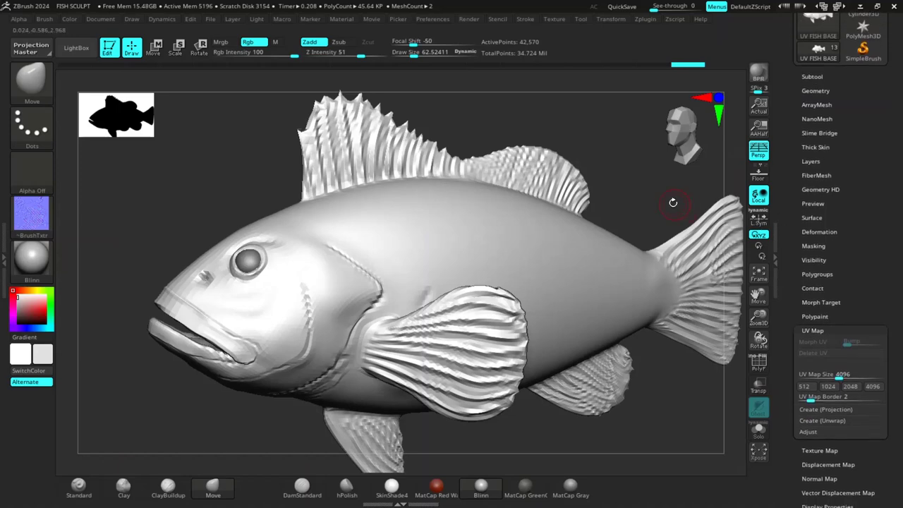
scroll(786, 128, up, 5)
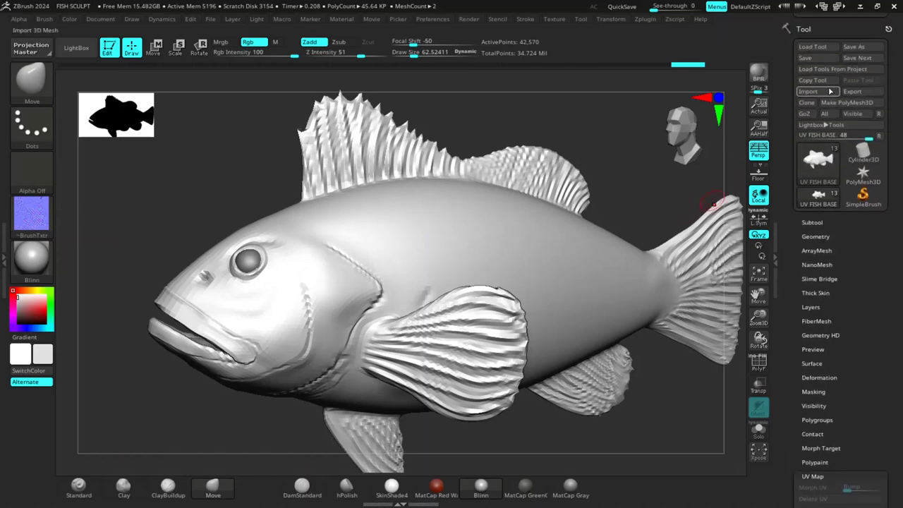
click(823, 92)
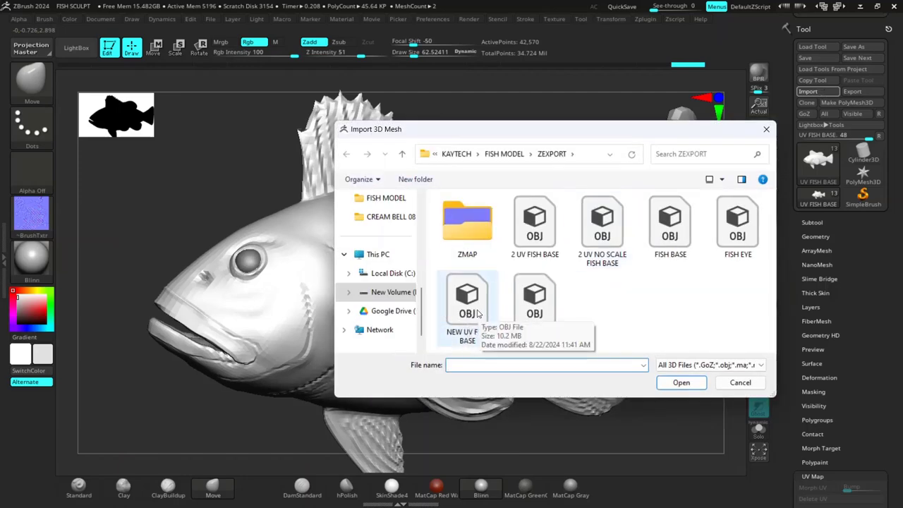
click(478, 312)
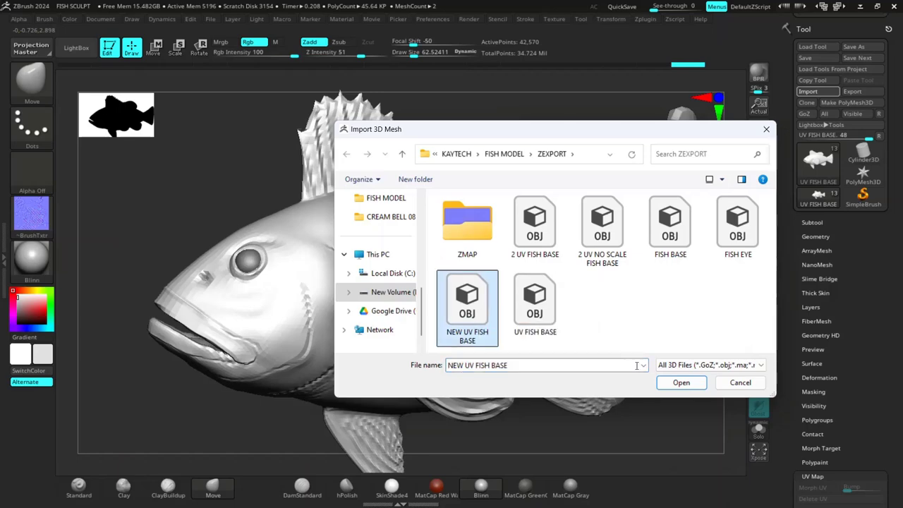
click(681, 383)
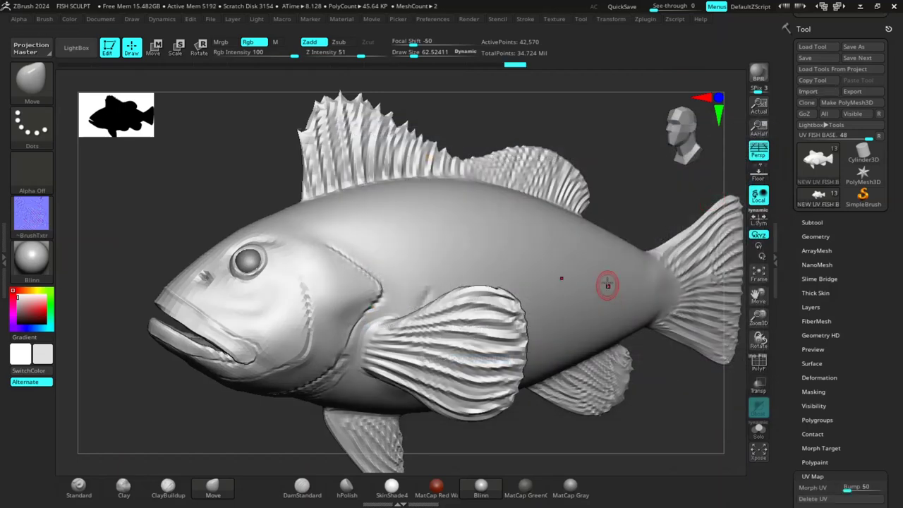
drag(796, 366, 798, 150)
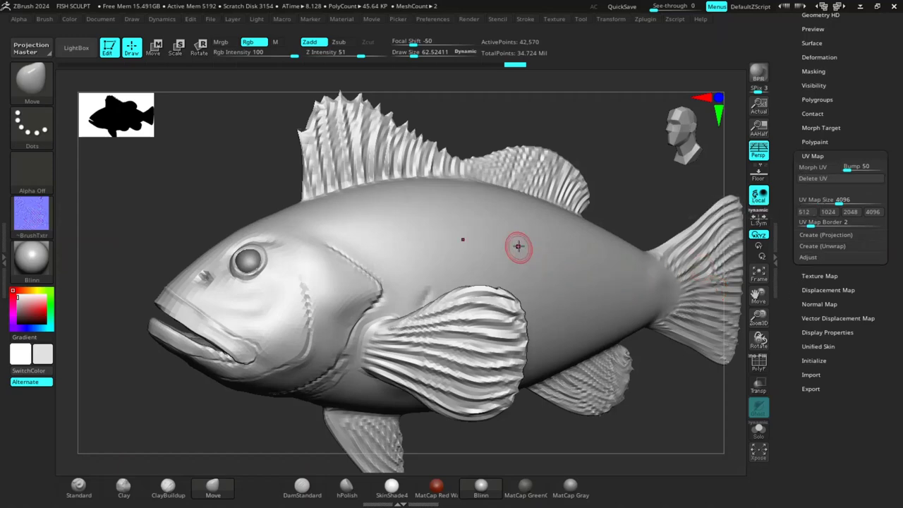
- Raise the fish mesh to its highest subdivision level and open the subtool list
key(ctrl+d)
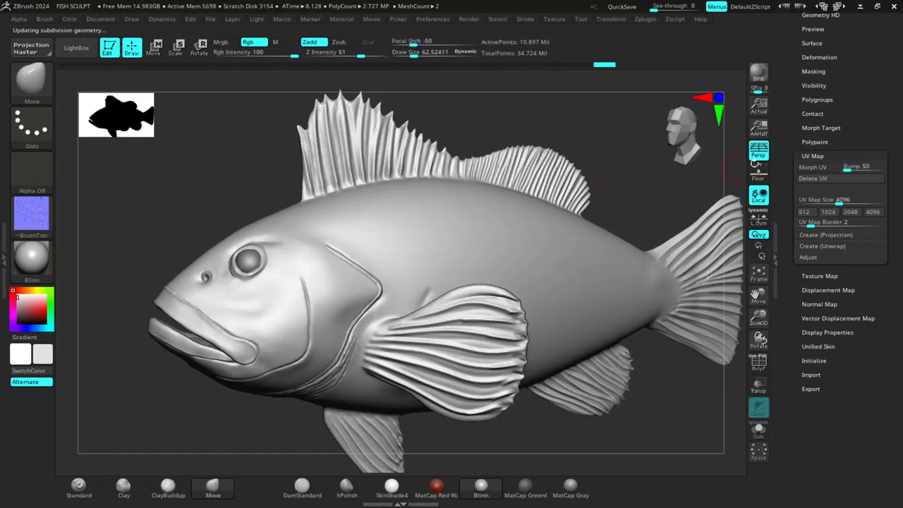
scroll(788, 203, up, 5)
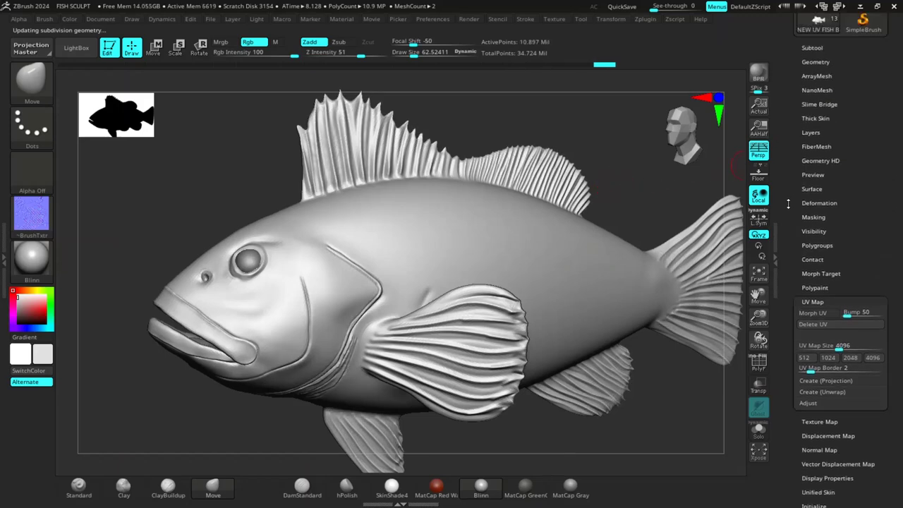
scroll(788, 204, up, 4)
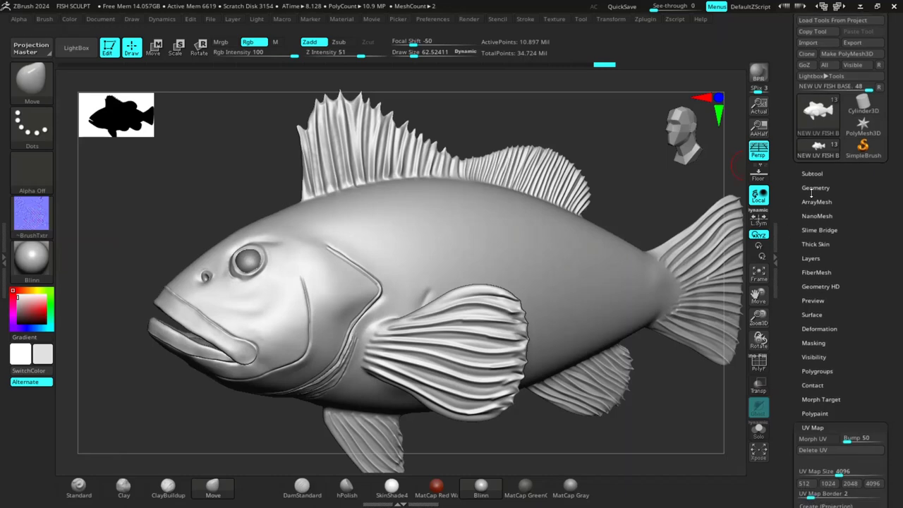
click(812, 174)
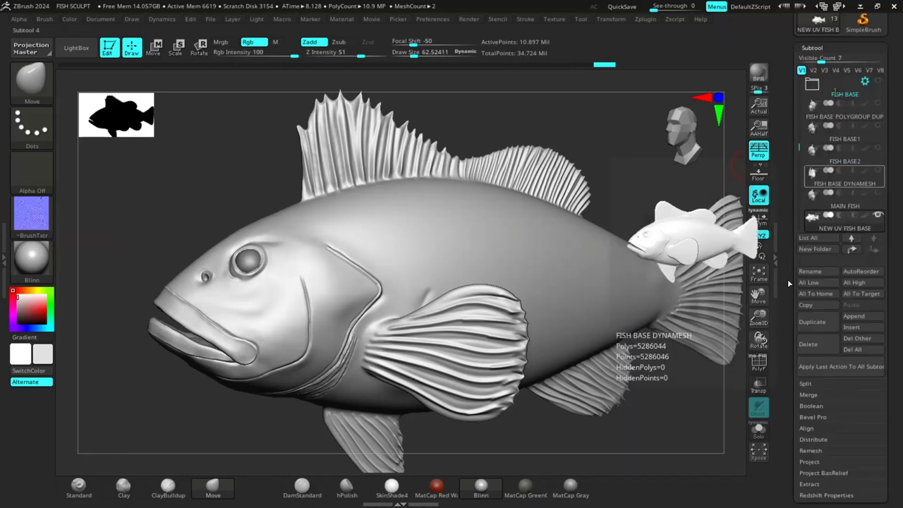
- Turn on the NEW SCALES layer and inspect the scale detail on the head and flank up close
scroll(787, 276, down, 1)
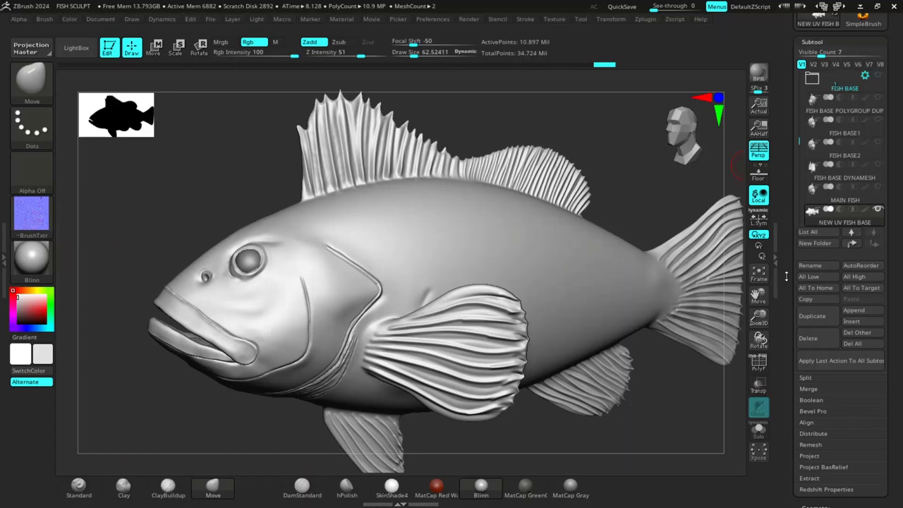
scroll(794, 277, down, 5)
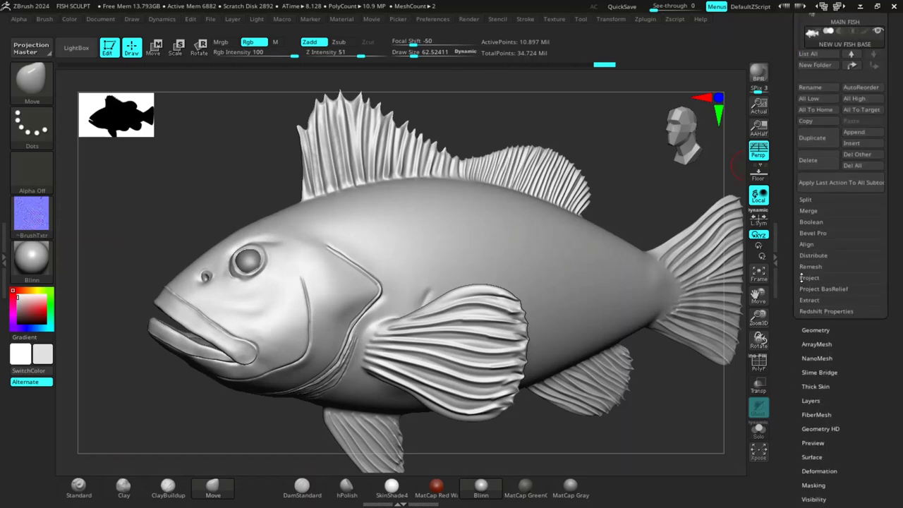
click(812, 400)
scroll(787, 321, up, 2)
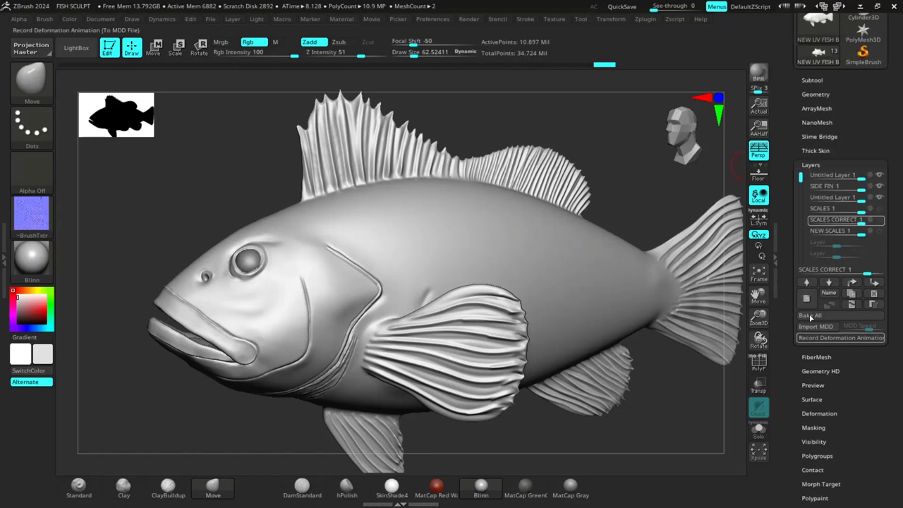
click(873, 231)
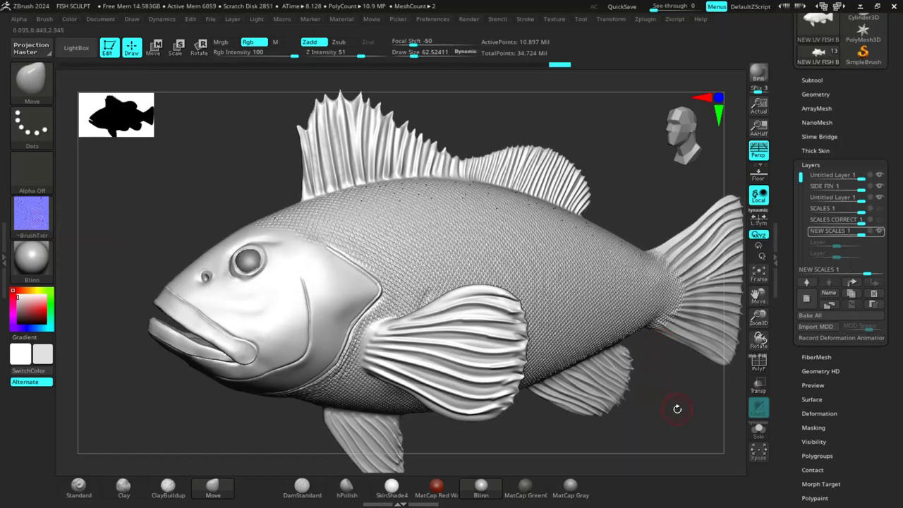
drag(675, 414, 676, 440)
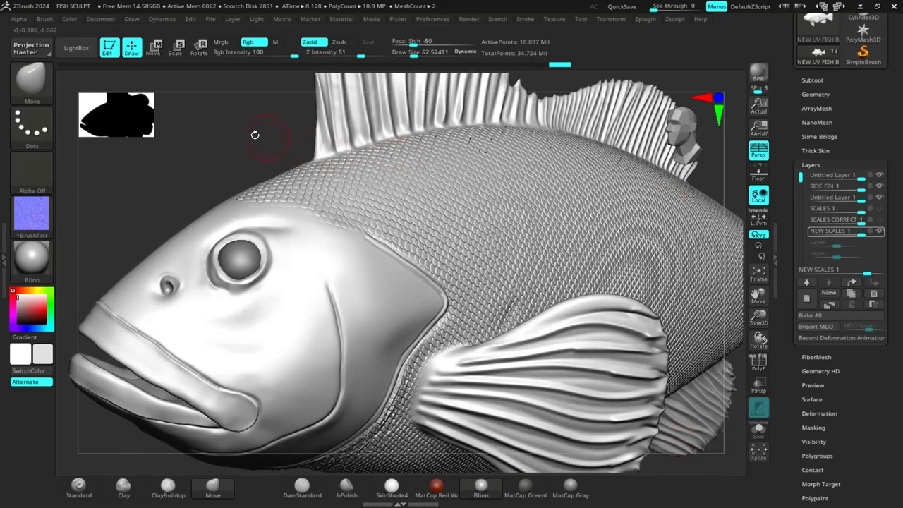
alt+drag(255, 135, 230, 105)
drag(785, 361, 791, 295)
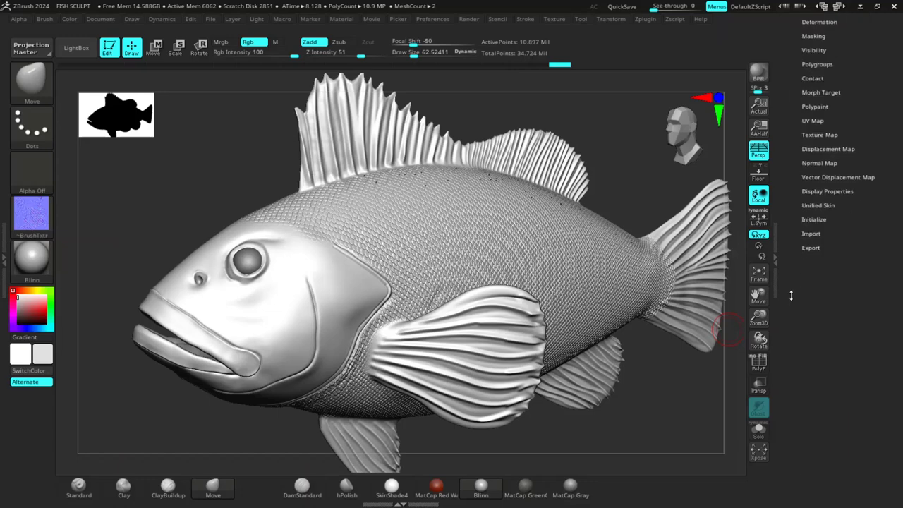
- Check the fish's UV map size in its UV Map settings and open its Normal Map settings
scroll(807, 277, up, 5)
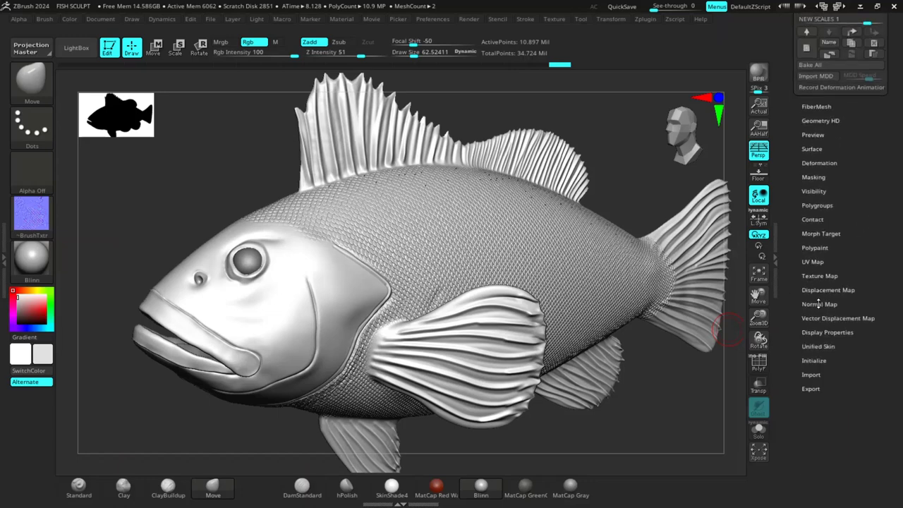
click(819, 303)
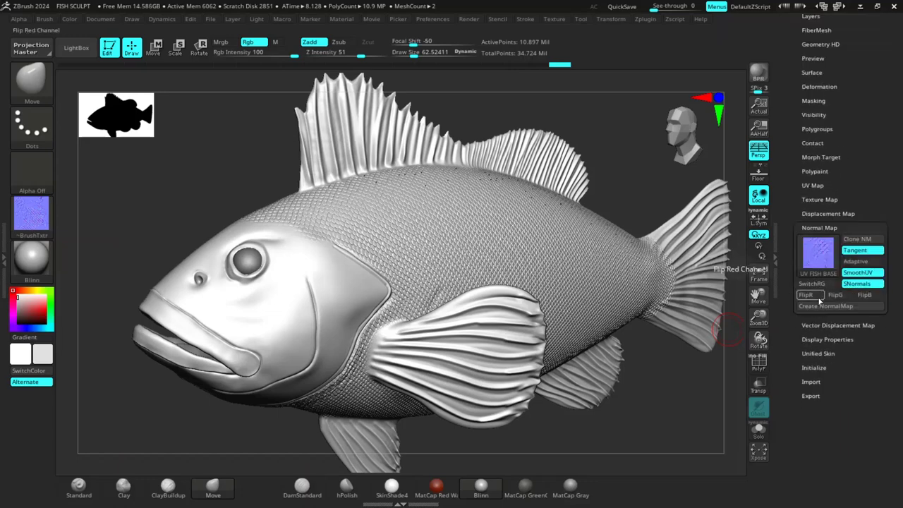
click(814, 185)
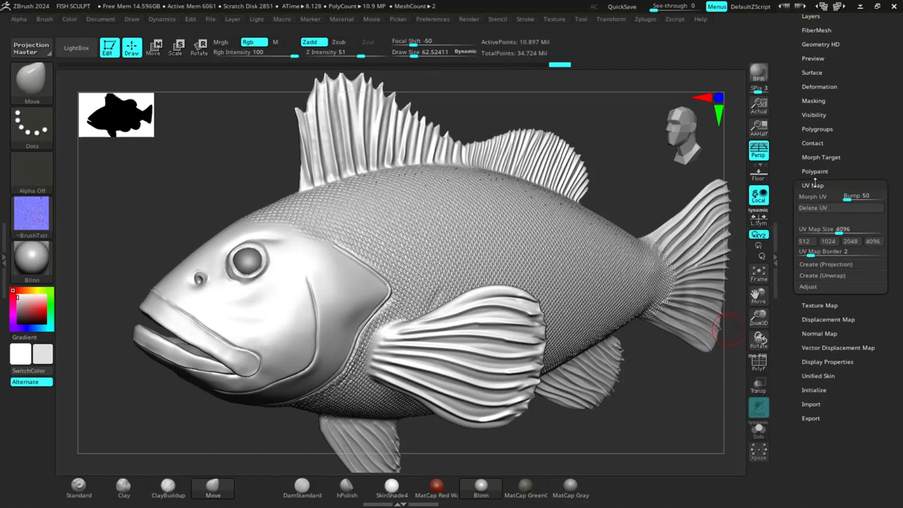
click(815, 184)
click(819, 227)
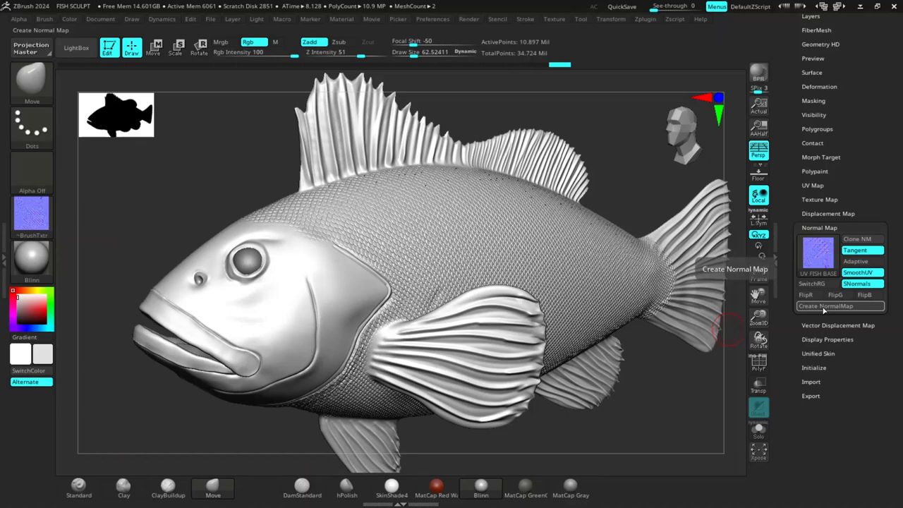
- Lower the fish mesh to its 42,570-point subdivision level and create its tangent normal map
click(824, 307)
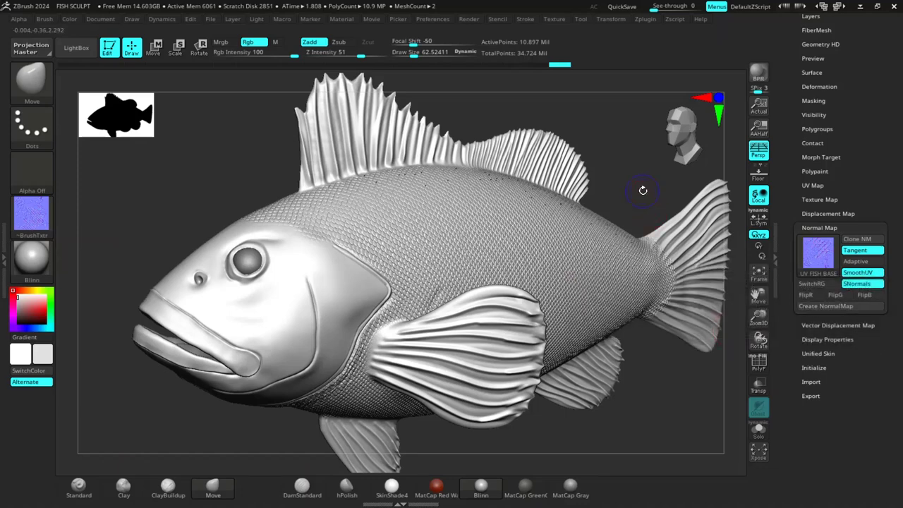
key(shift+d)
key(shift+d)
key(shift+d)
key(shift+d)
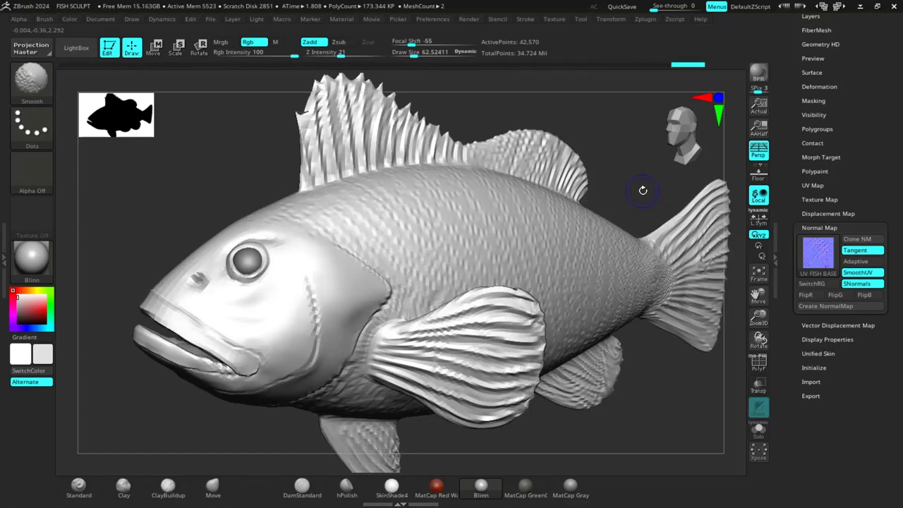
click(801, 306)
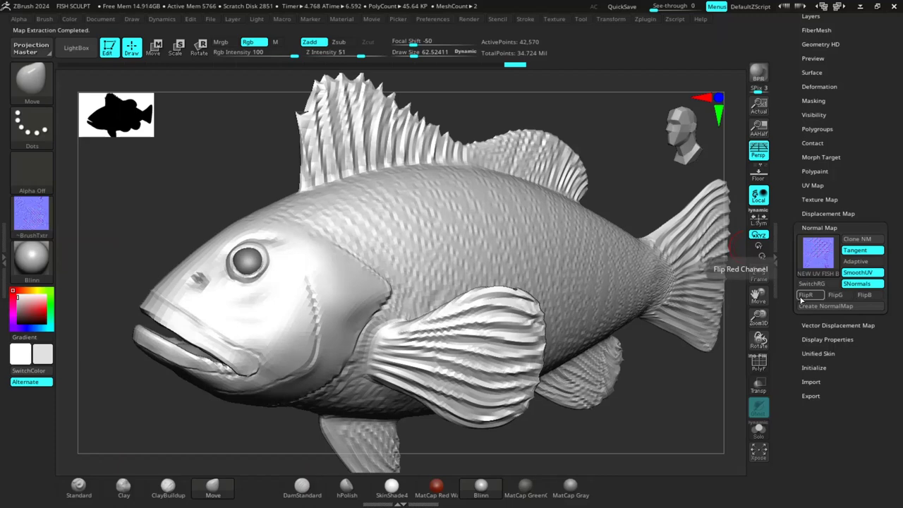
- Preview the generated normal map, clone it to the texture palette and select the NEW UV FISH BASE texture
mouse_move(827, 257)
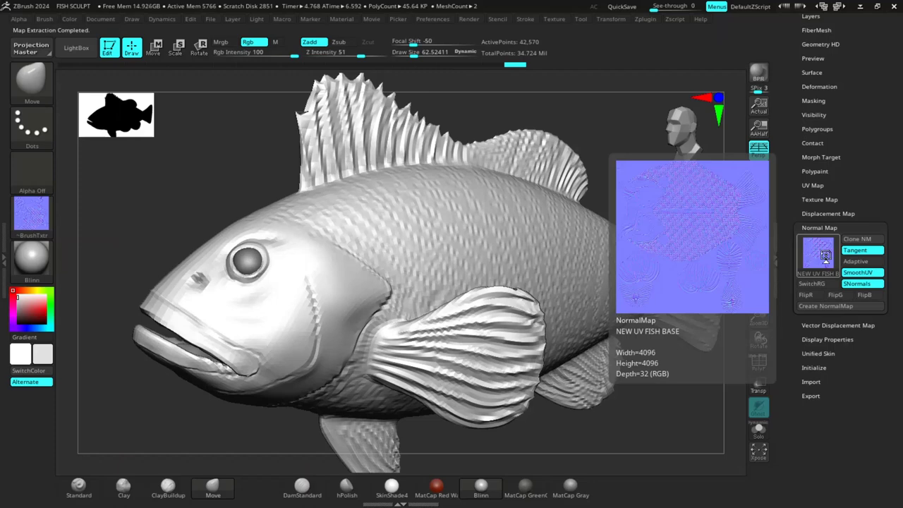
click(859, 244)
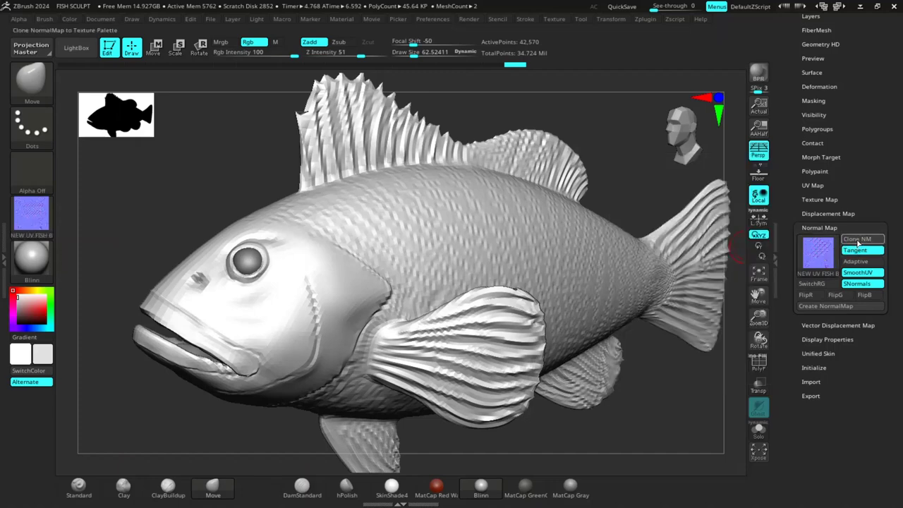
click(564, 21)
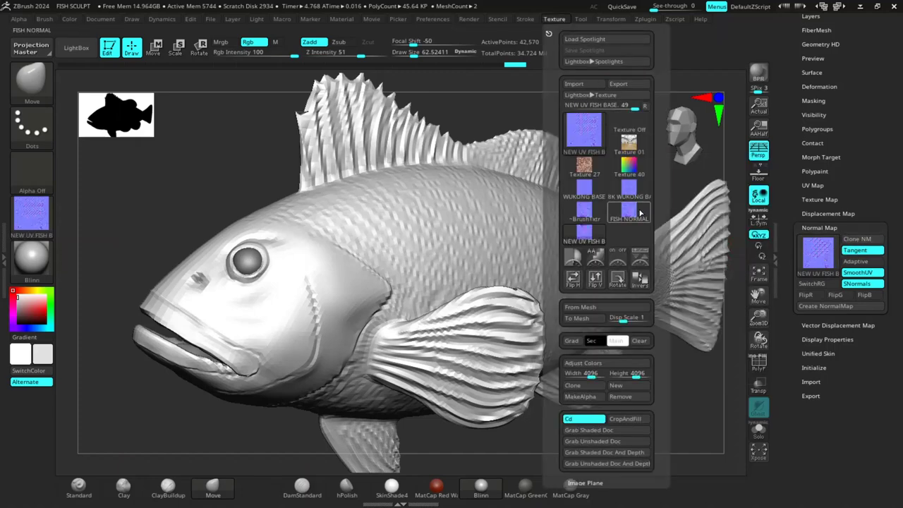
scroll(547, 297, down, 3)
scroll(548, 298, up, 2)
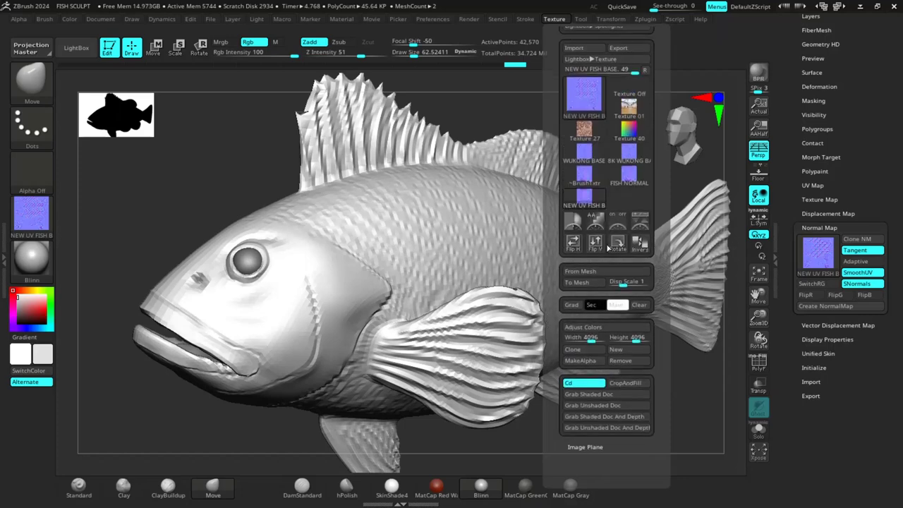
click(590, 201)
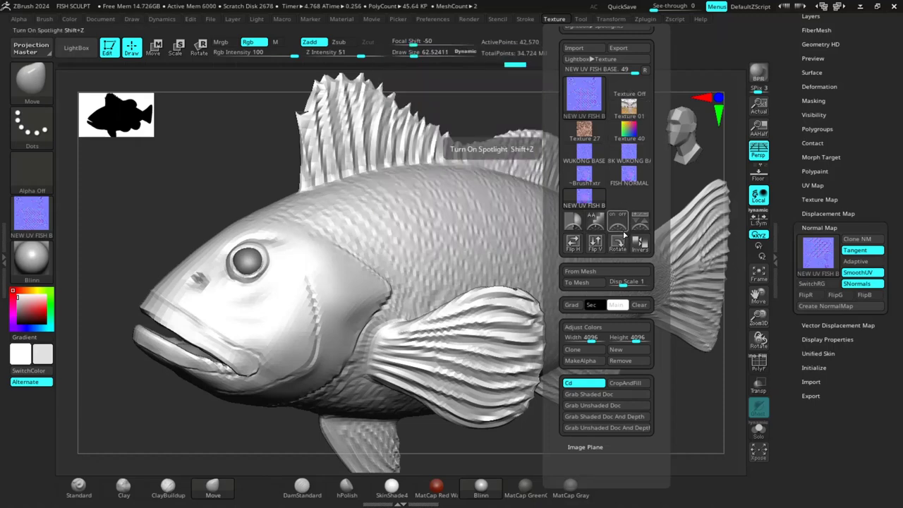
- Export the NEW UV FISH BASE texture as a PNG named 2 FISH NORMAL into ZEXPORT's ZMAP folder
click(619, 48)
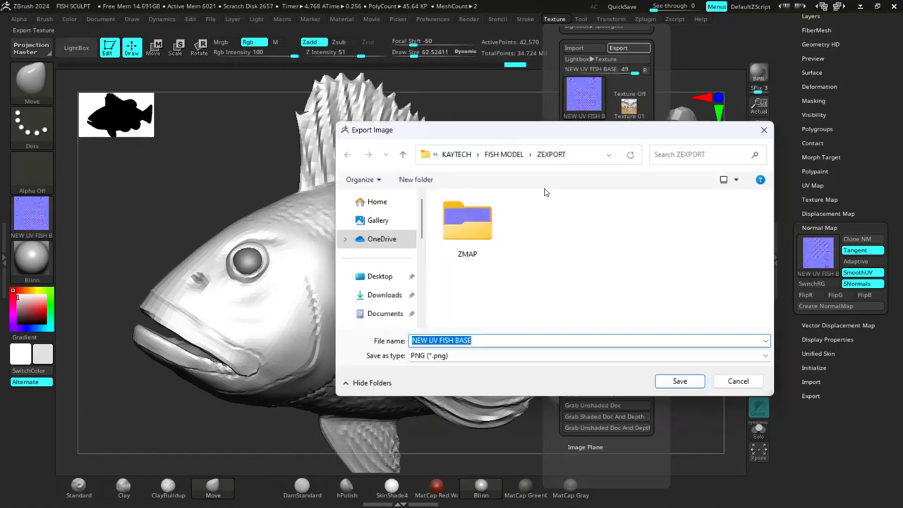
double_click(467, 221)
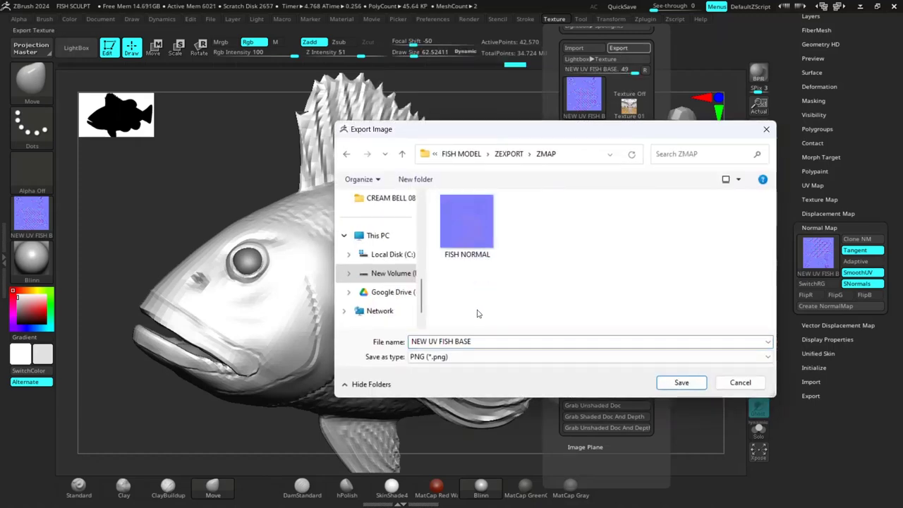
click(463, 251)
click(412, 341)
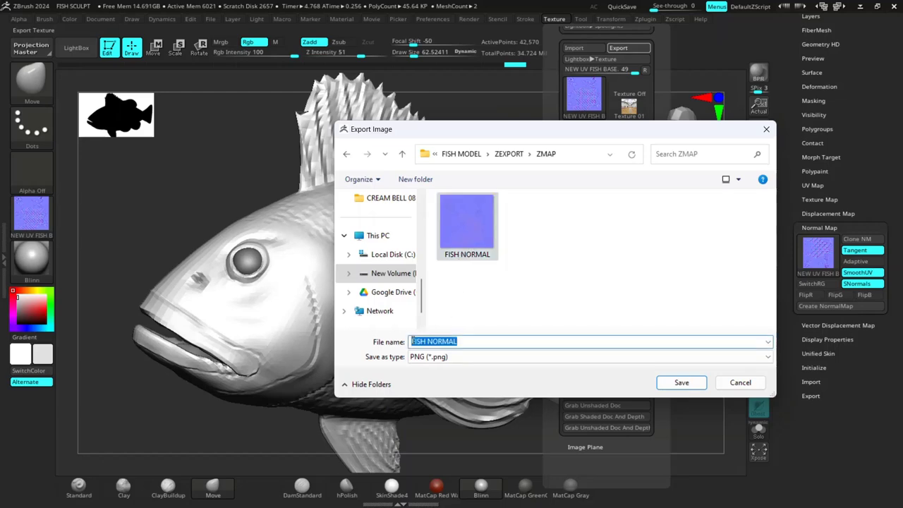
click(412, 342)
text(2)
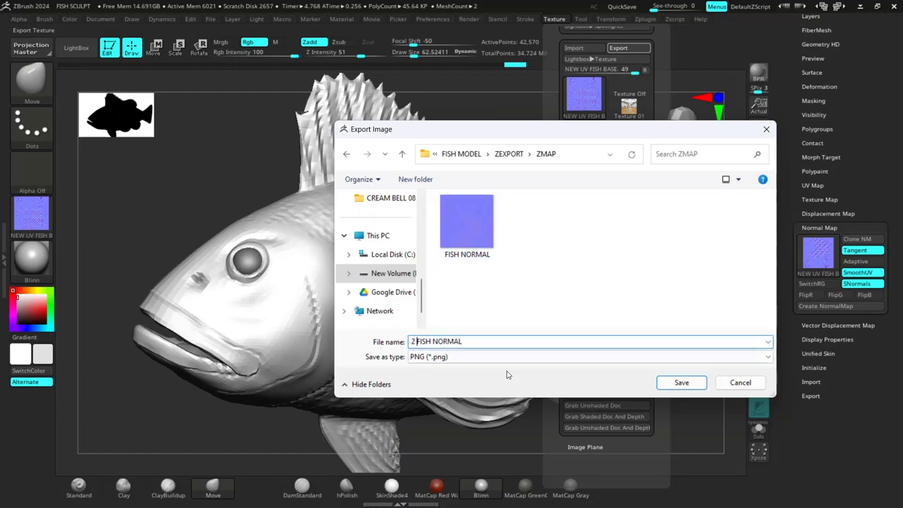
click(680, 383)
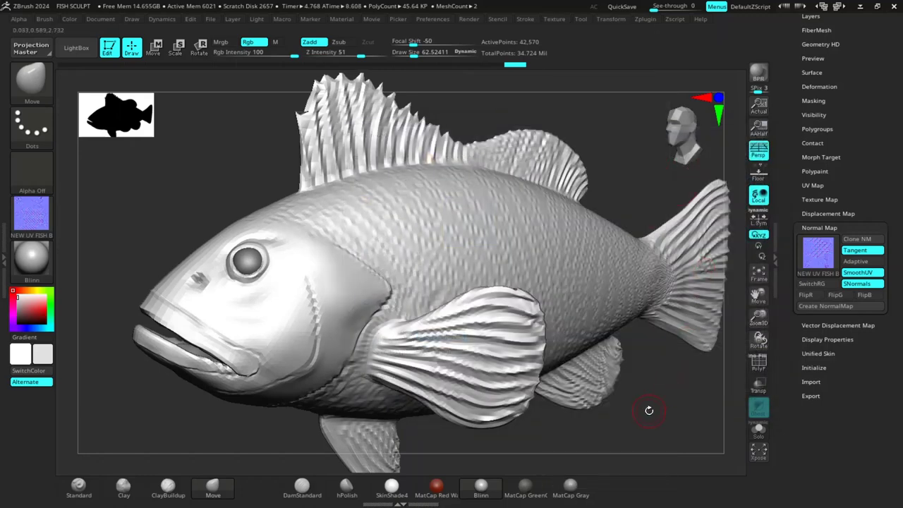
- Save the project over the existing FISH SCULPT file in the FISH MODEL folder
key(ctrl+s)
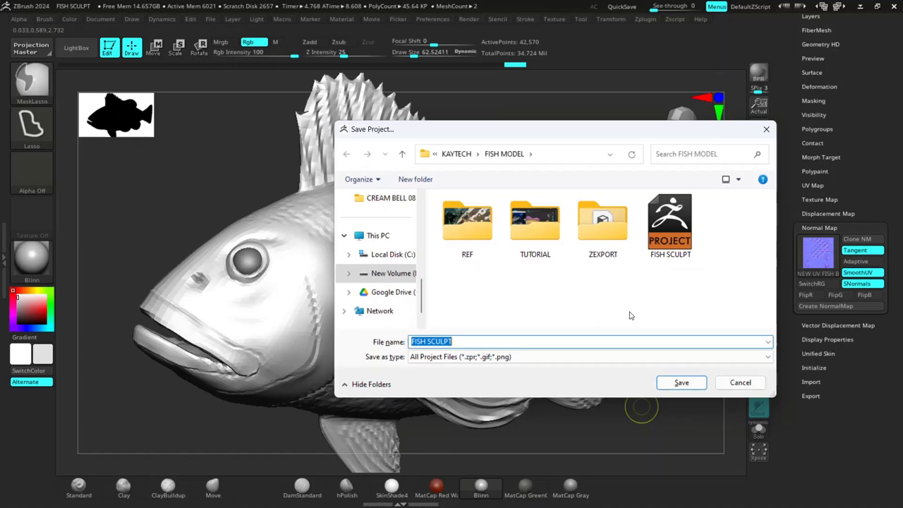
click(671, 387)
click(491, 247)
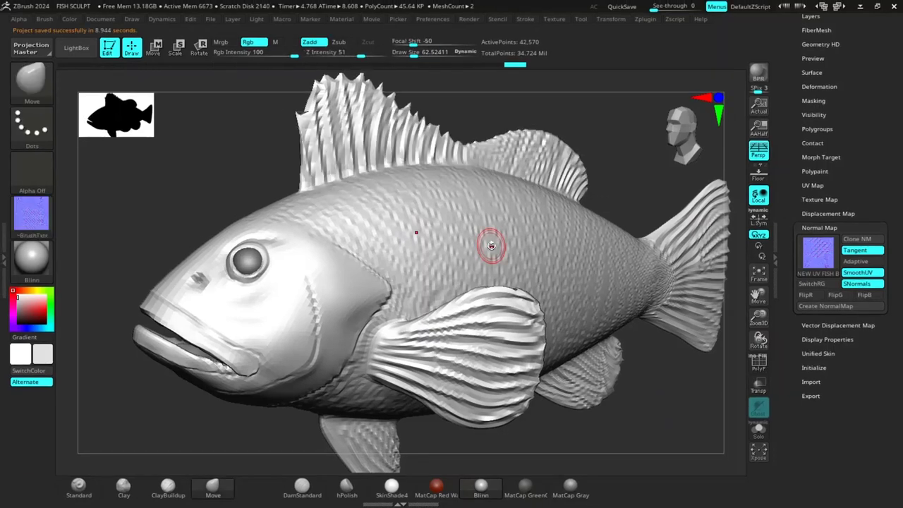
- Switch to File Explorer and open the 2 FISH NORMAL image from the ZMAP folder inside ZEXPORT
key(alt+Tab)
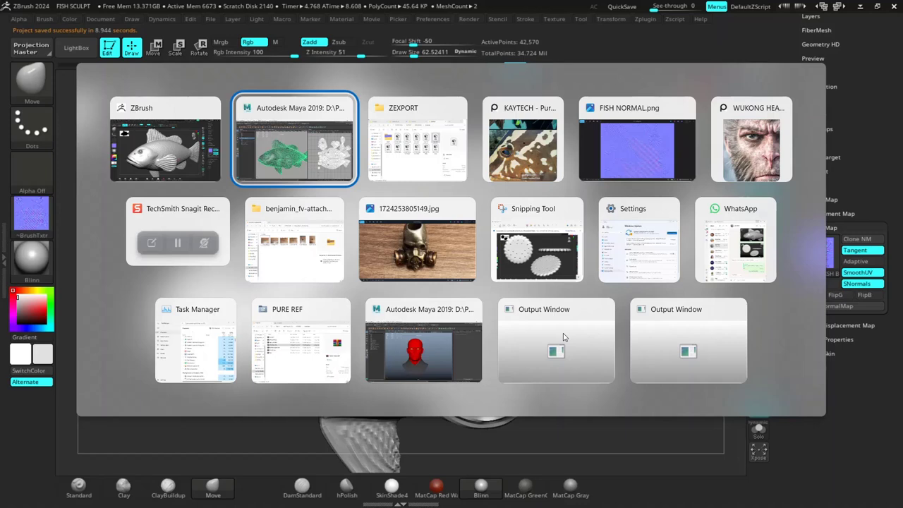
key(alt+Tab)
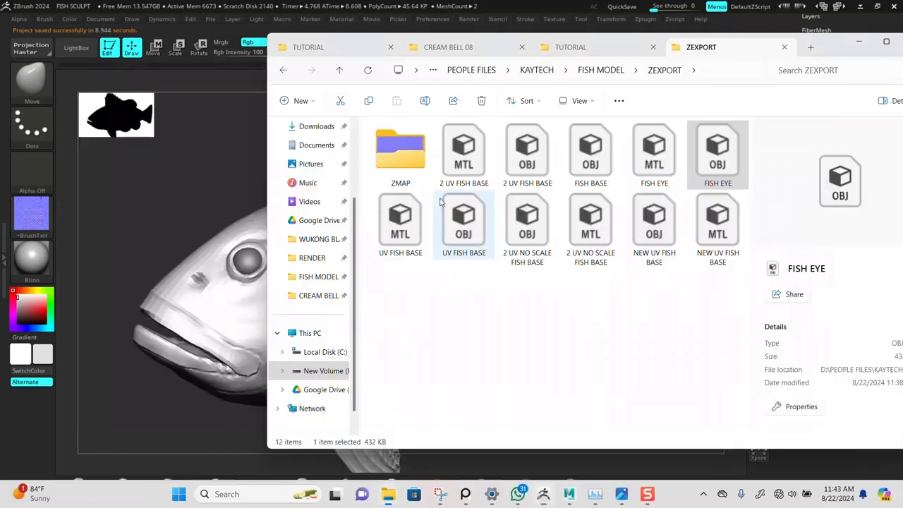
double_click(422, 174)
click(455, 171)
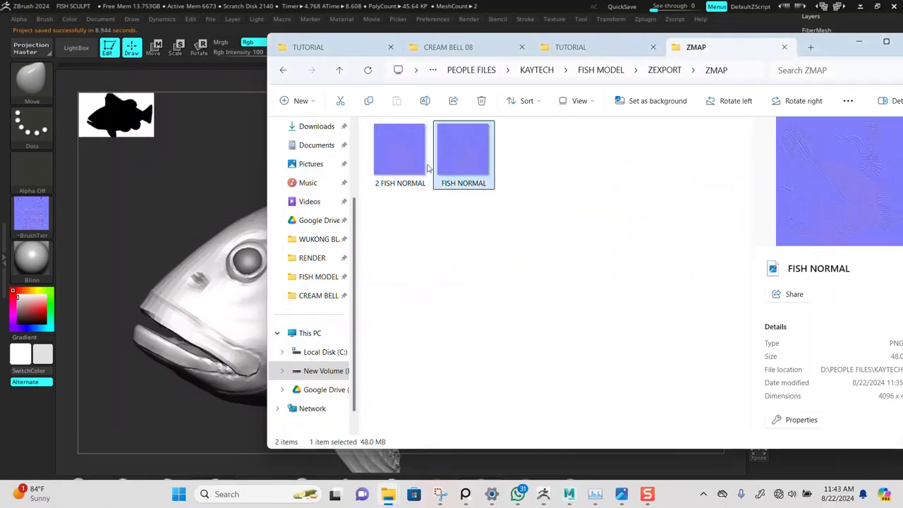
double_click(397, 162)
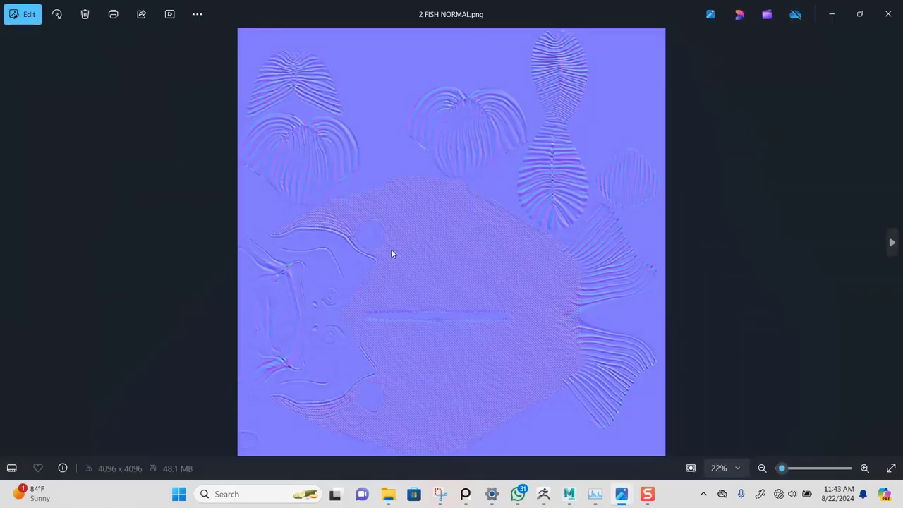
- Examine the scale and fin detail of the exported normal map up close, close the image and return to ZBrush
double_click(384, 242)
drag(421, 344, 444, 185)
drag(429, 313, 642, 138)
click(886, 27)
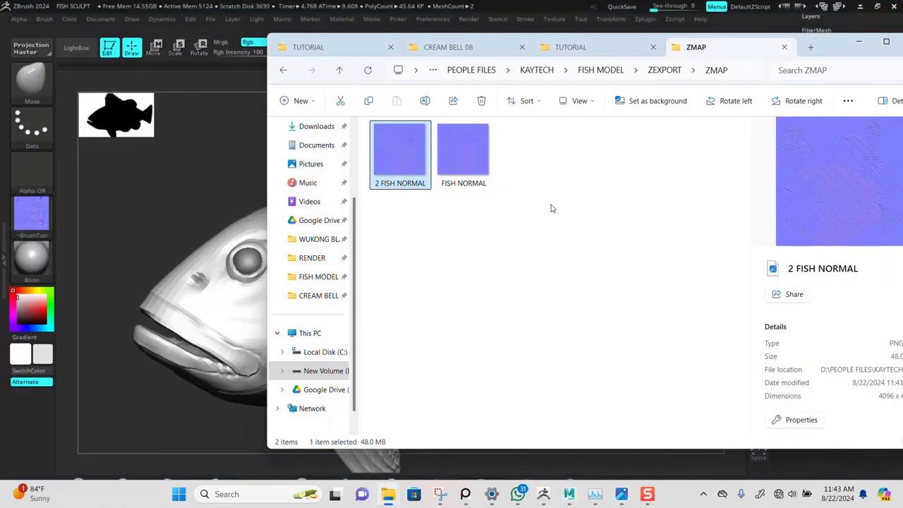
click(482, 235)
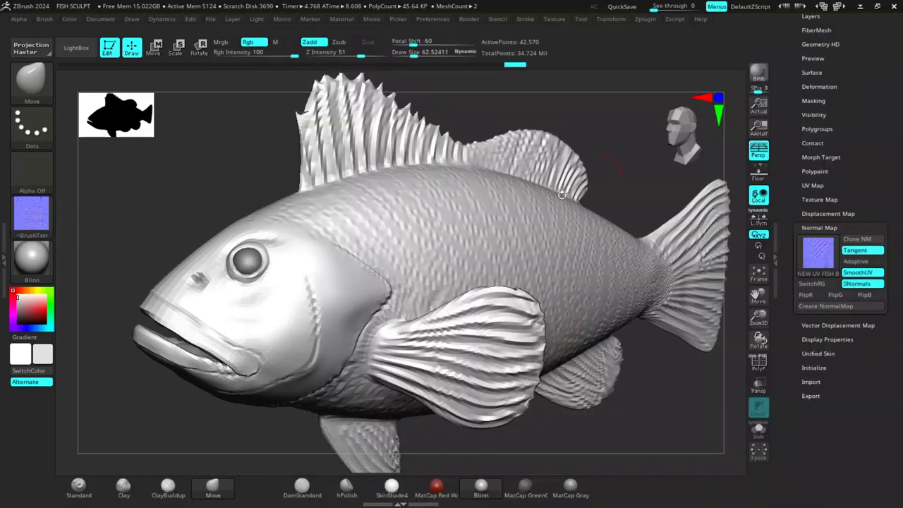
click(859, 41)
- Bring up the open windows to switch from ZBrush to another application
key(alt+Tab)
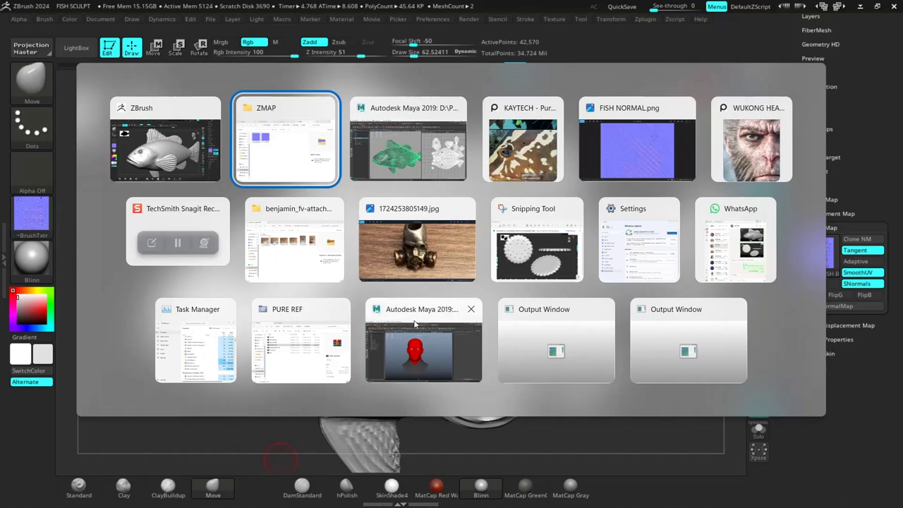